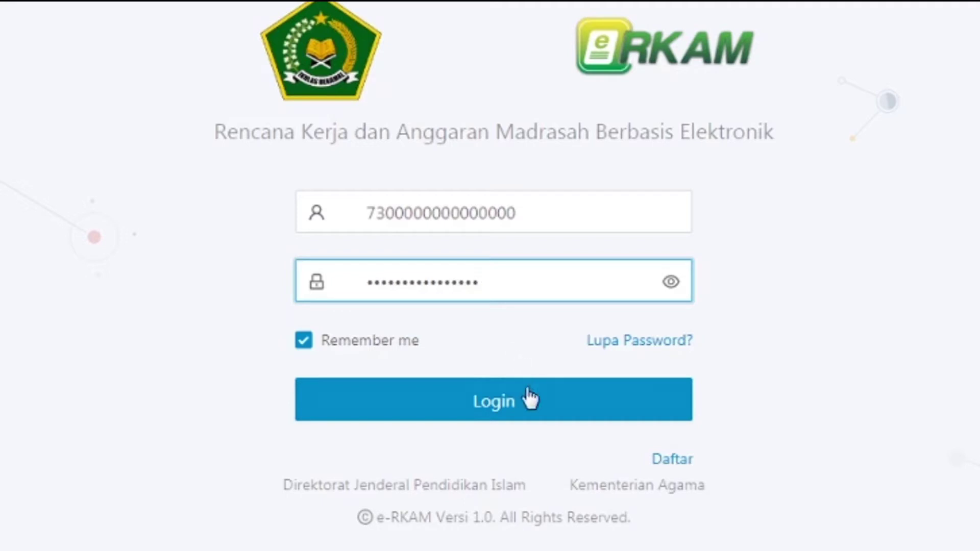
- Log in with the filled-in account credentials and select the budget year TA. 2021
left_click(517, 404)
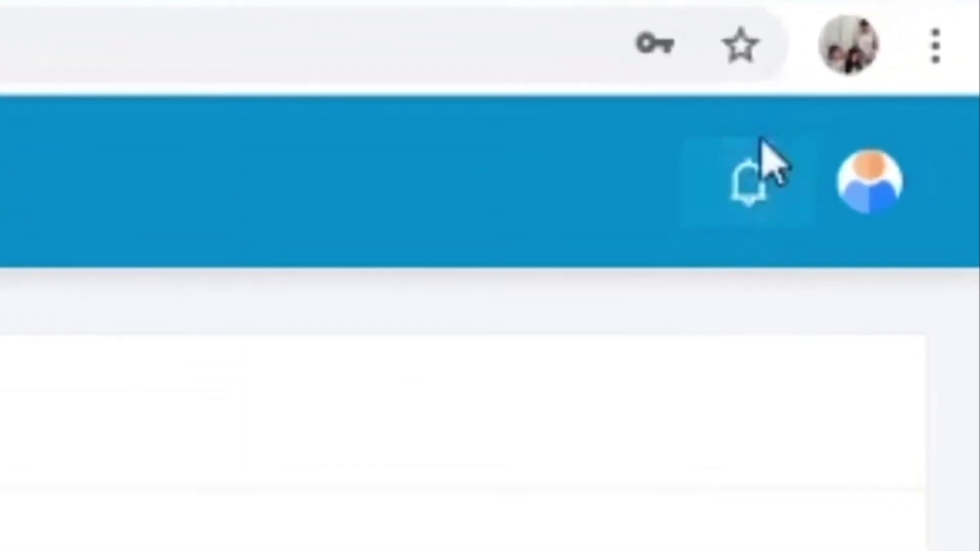
left_click(779, 176)
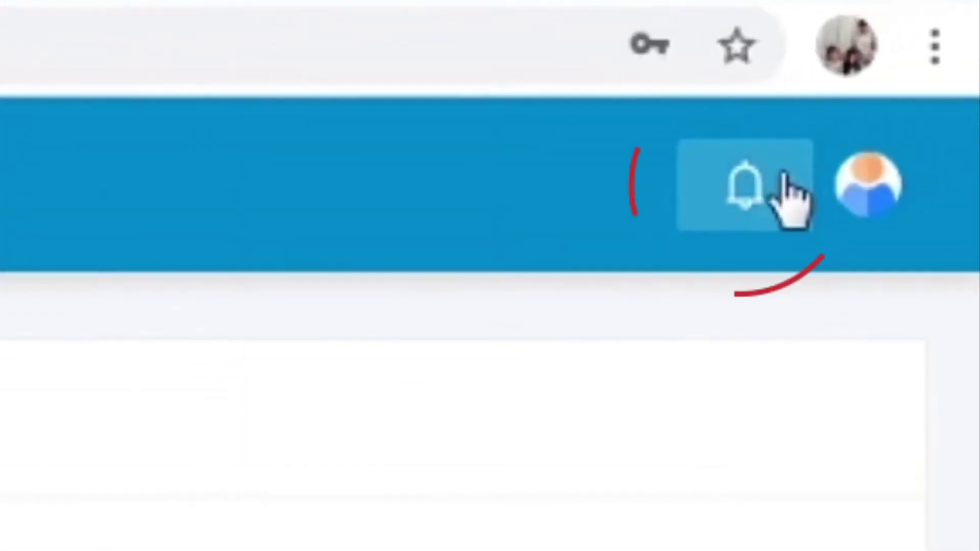
left_click(862, 196)
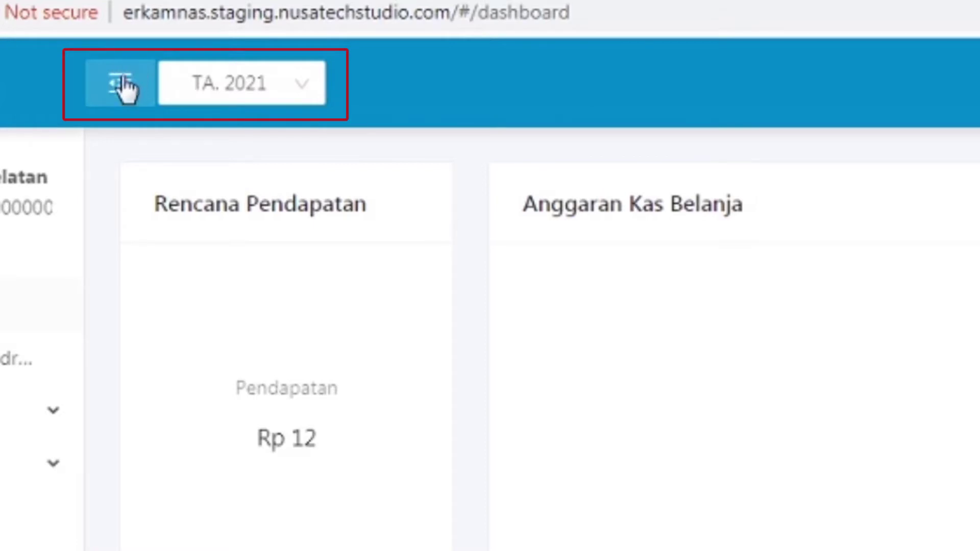
left_click(307, 93)
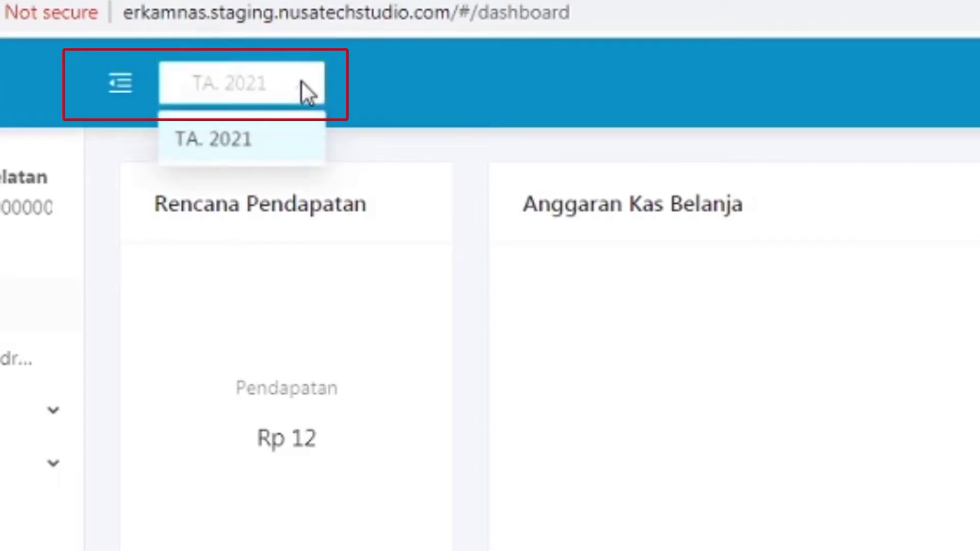
left_click(236, 148)
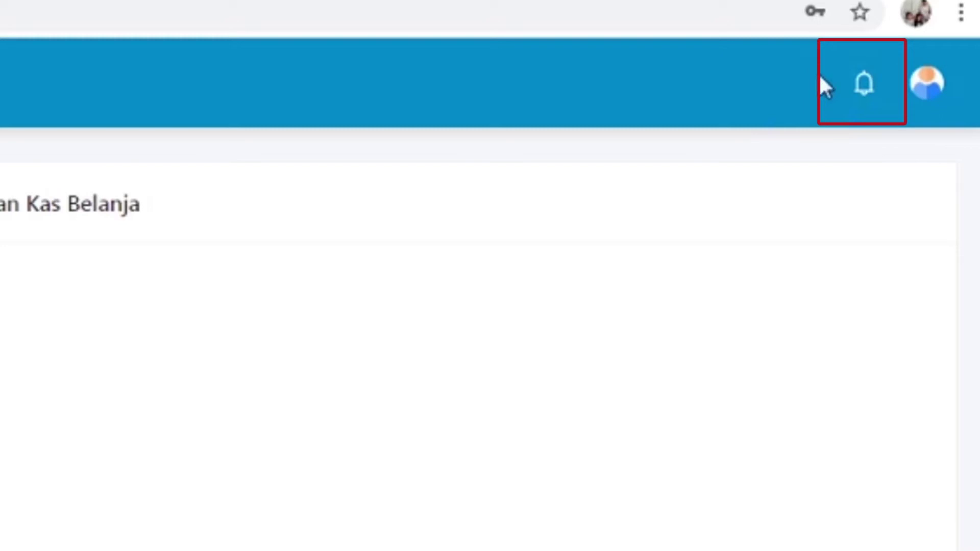
- Open the account's profile page and its profile editing form
left_click(931, 90)
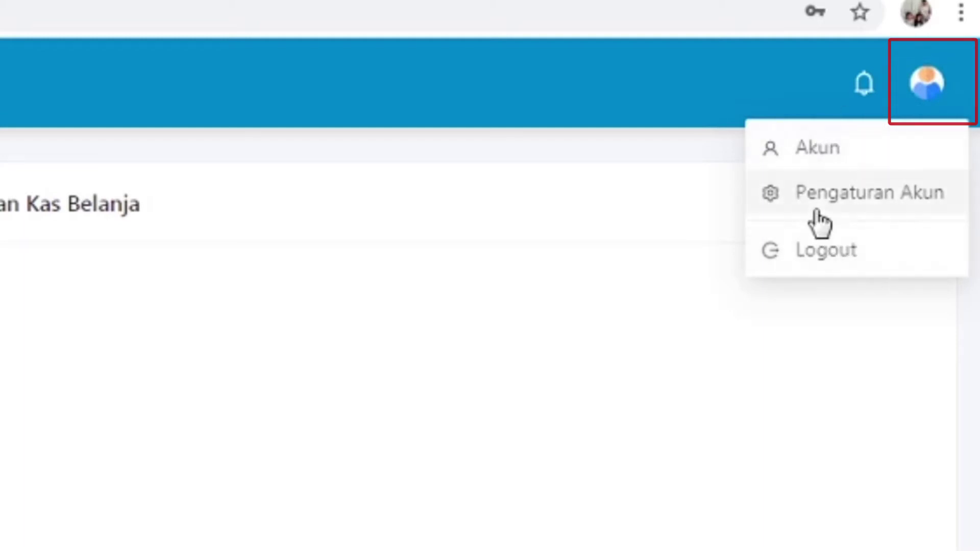
left_click(811, 150)
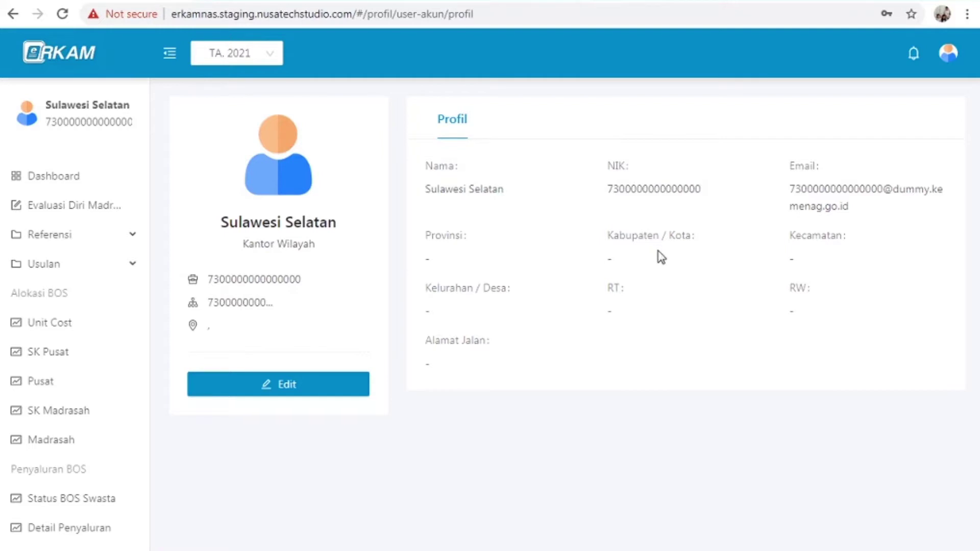
left_click(948, 53)
left_click(278, 388)
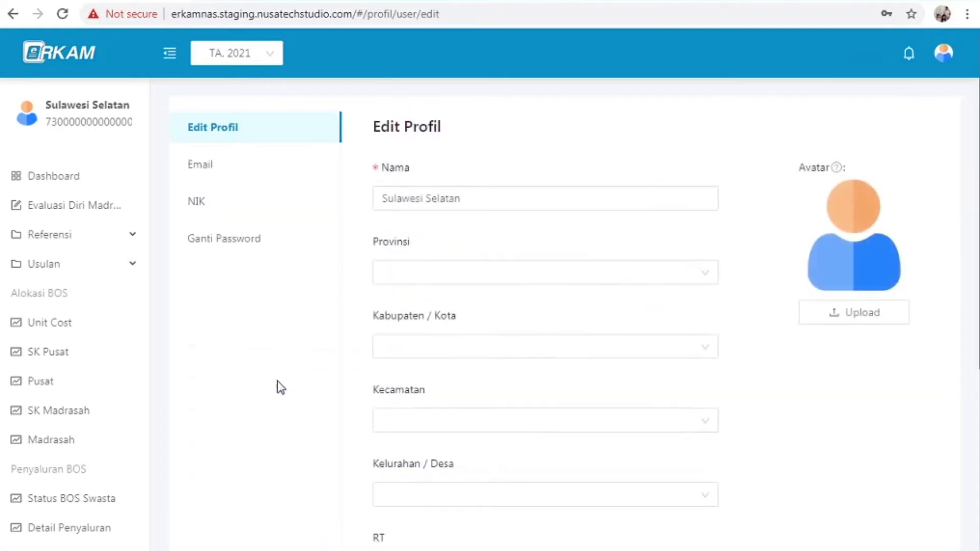
- Review the account's Email, NIK and Ganti Password settings
left_click(212, 171)
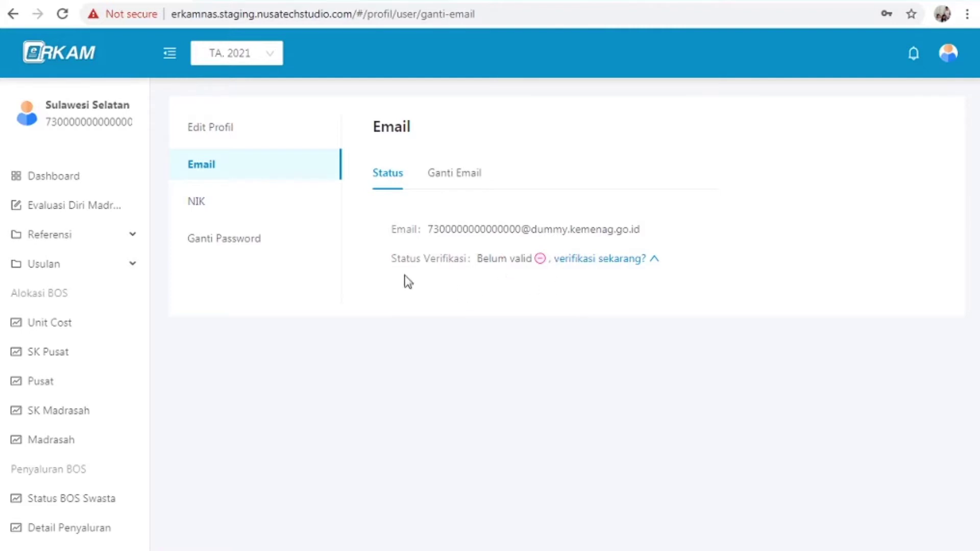
left_click(212, 212)
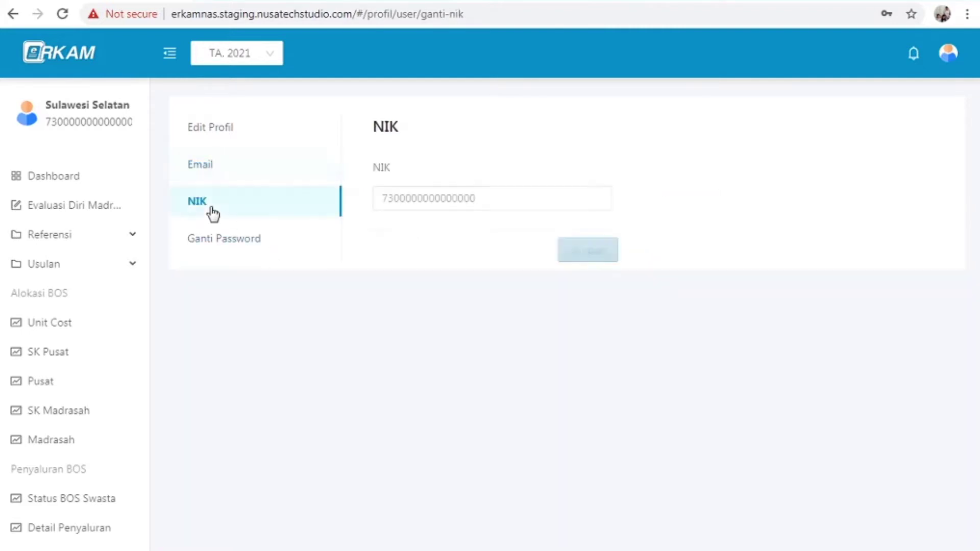
left_click(234, 246)
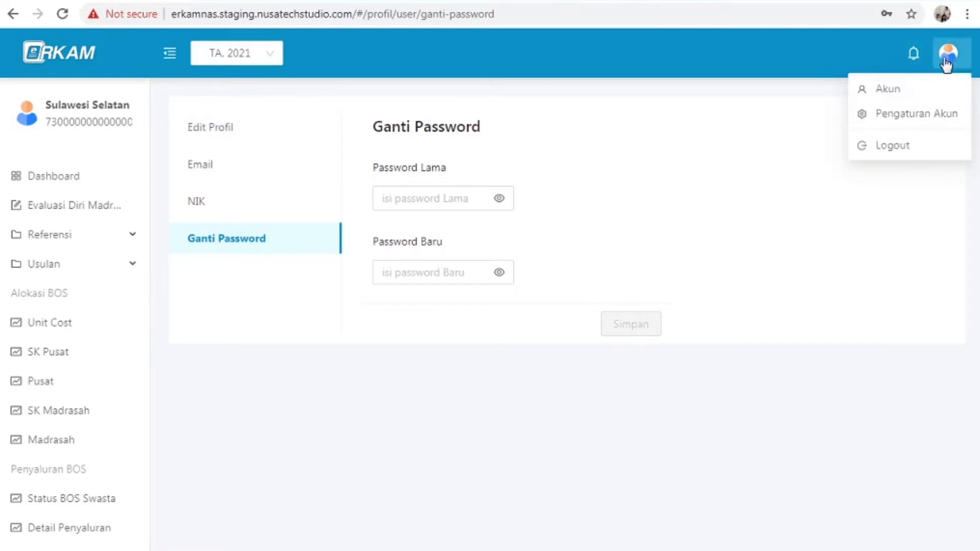
mouse_move(942, 63)
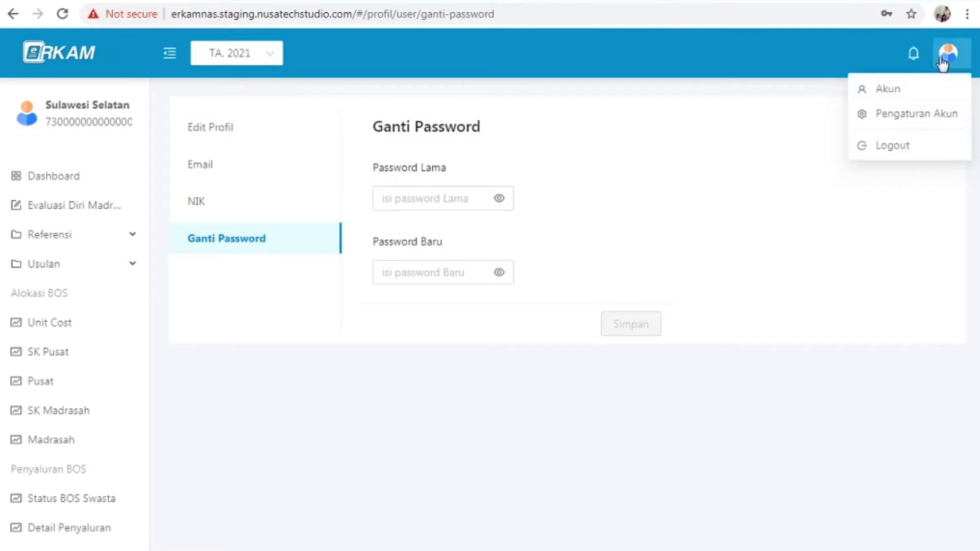
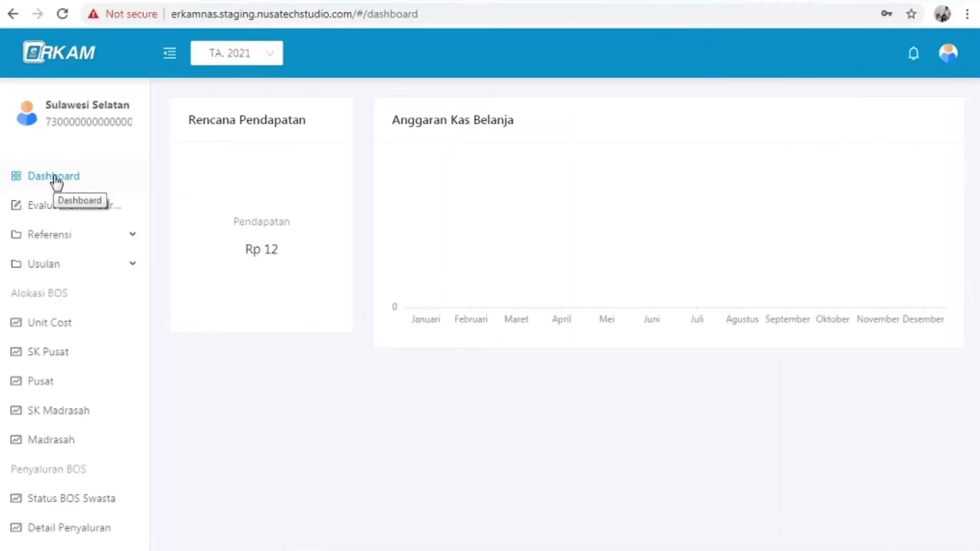
- Open the Evaluasi Diri Madrasah page and enter EDM
left_click(57, 208)
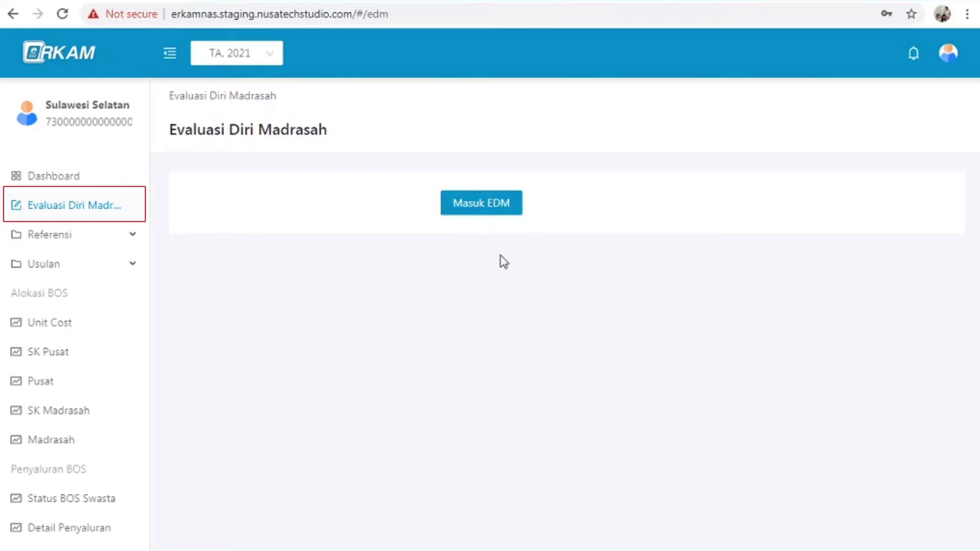
left_click(492, 207)
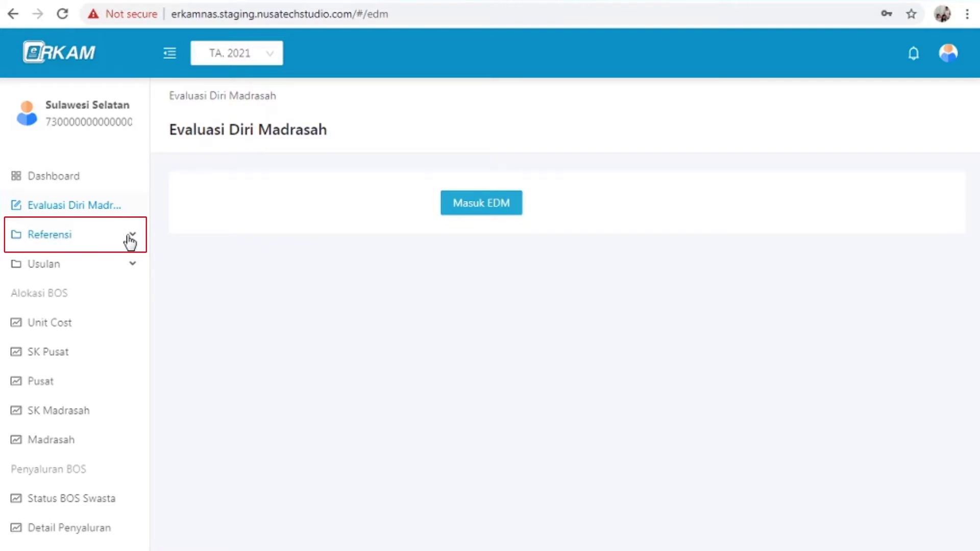
- Open the Kegiatan reference list and view its education standards
left_click(130, 240)
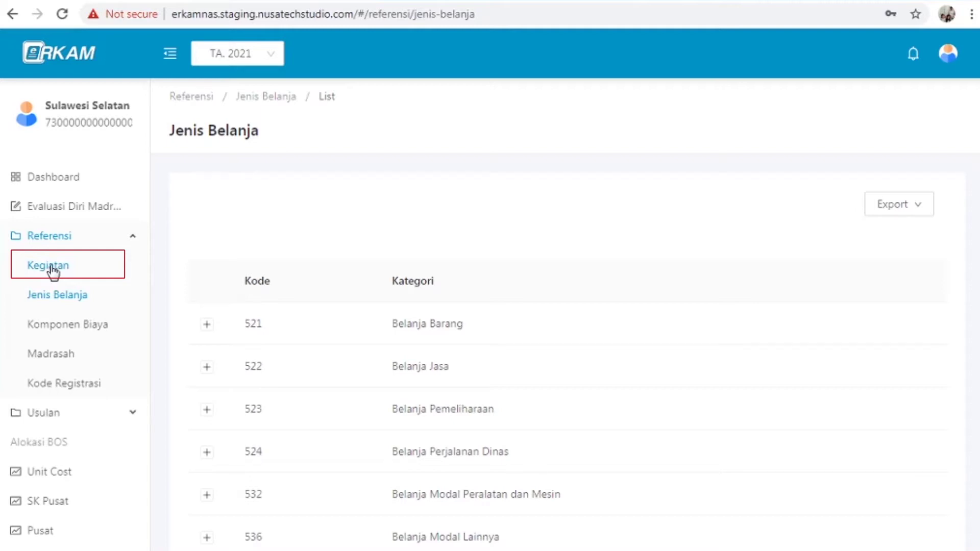
left_click(51, 272)
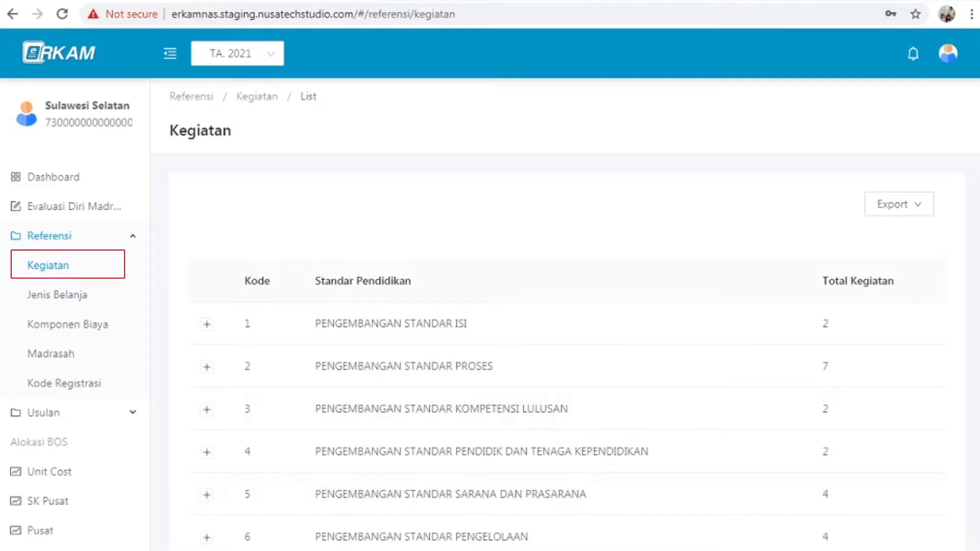
scroll(562, 306, "down", 3)
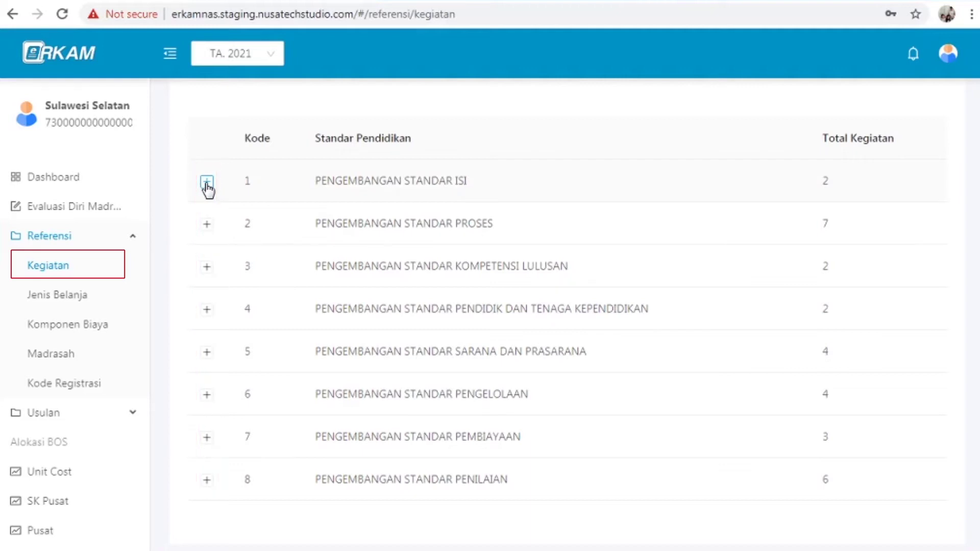
- Expand PENGEMBANGAN STANDAR ISI to examine the sub-activities of Pengelolaan Kurikulum 2013, and collapse the standard again
left_click(207, 182)
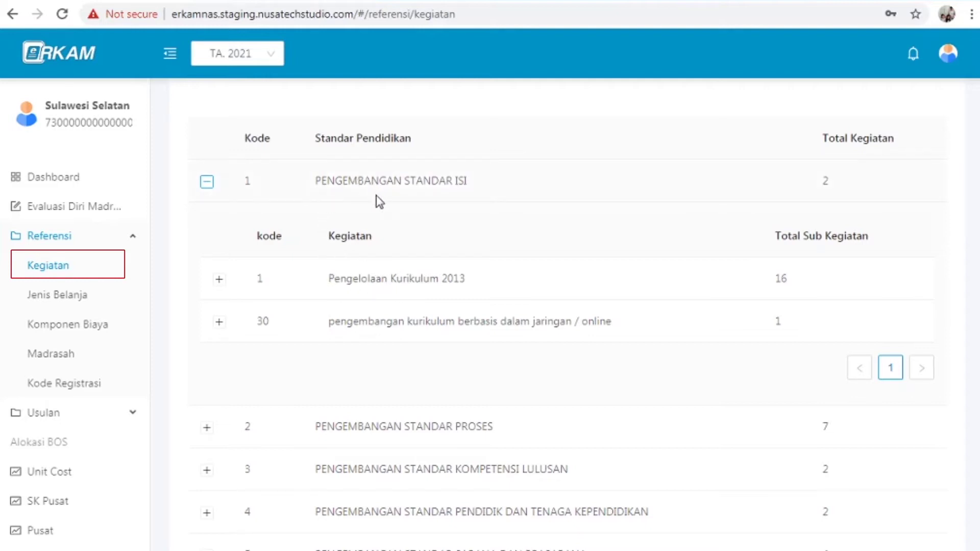
left_click(219, 279)
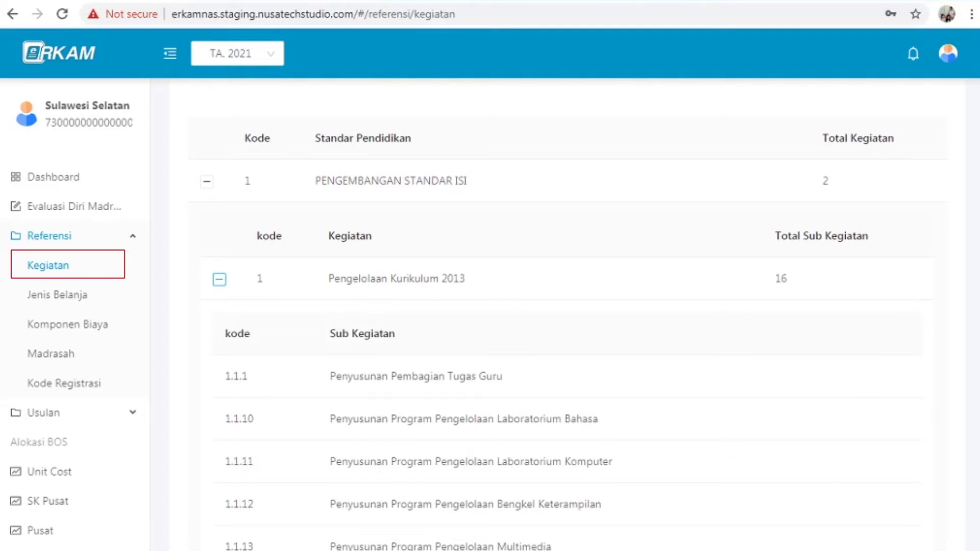
scroll(567, 306, "down", 7)
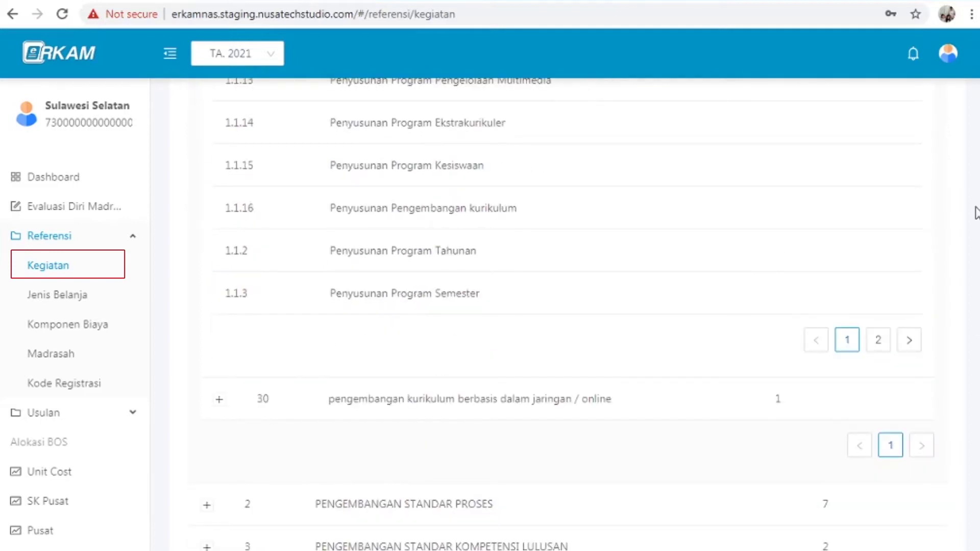
scroll(567, 307, "up", 7)
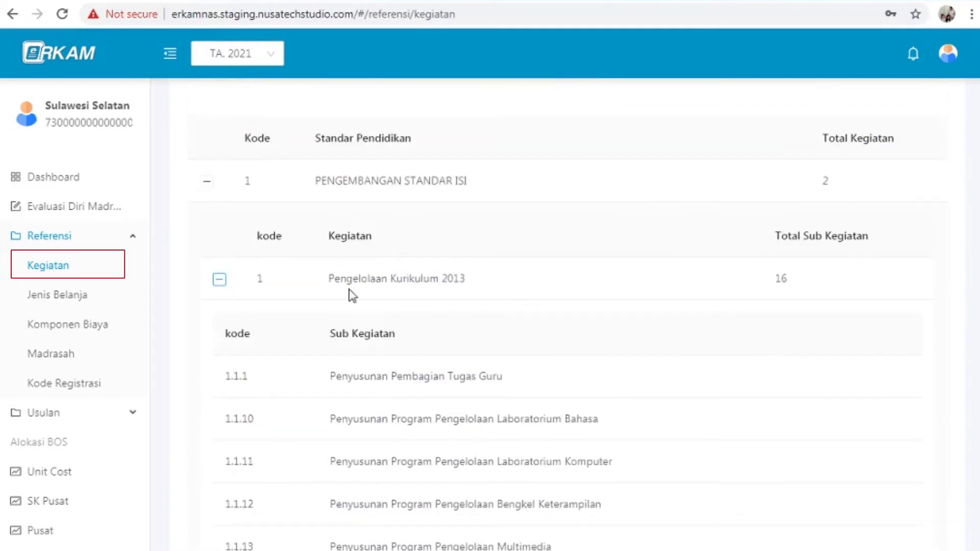
left_click(206, 181)
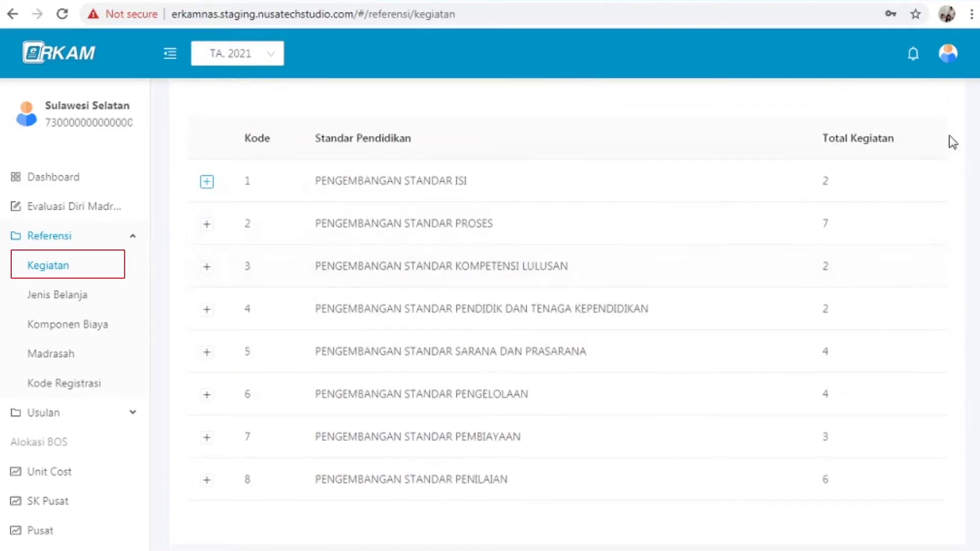
scroll(566, 306, "up", 3)
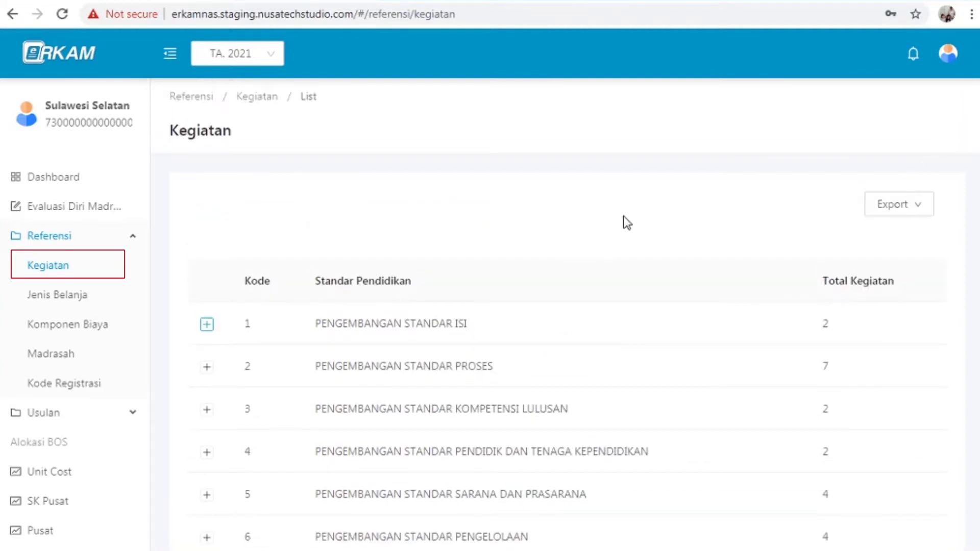
- Export the Kegiatan list to Excel and open the downloaded file
mouse_move(893, 213)
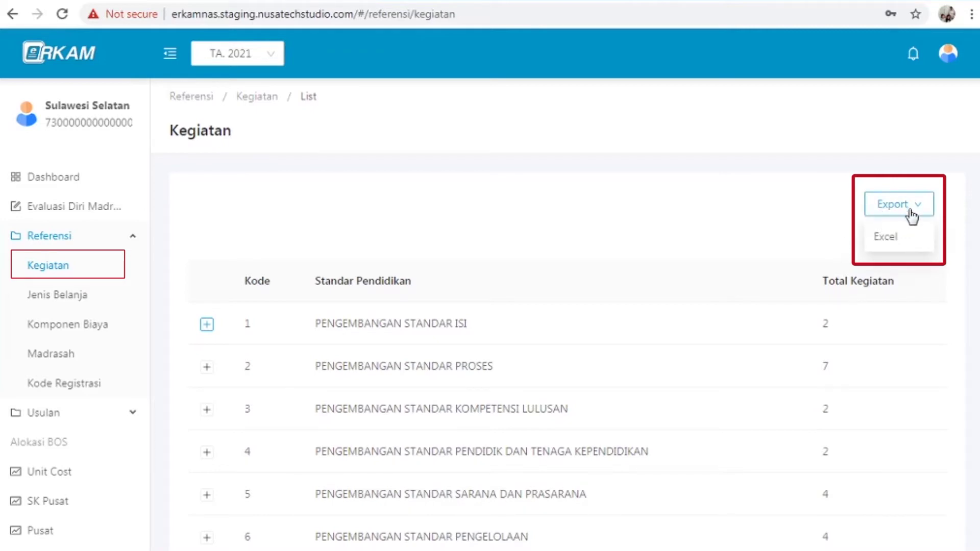
left_click(895, 241)
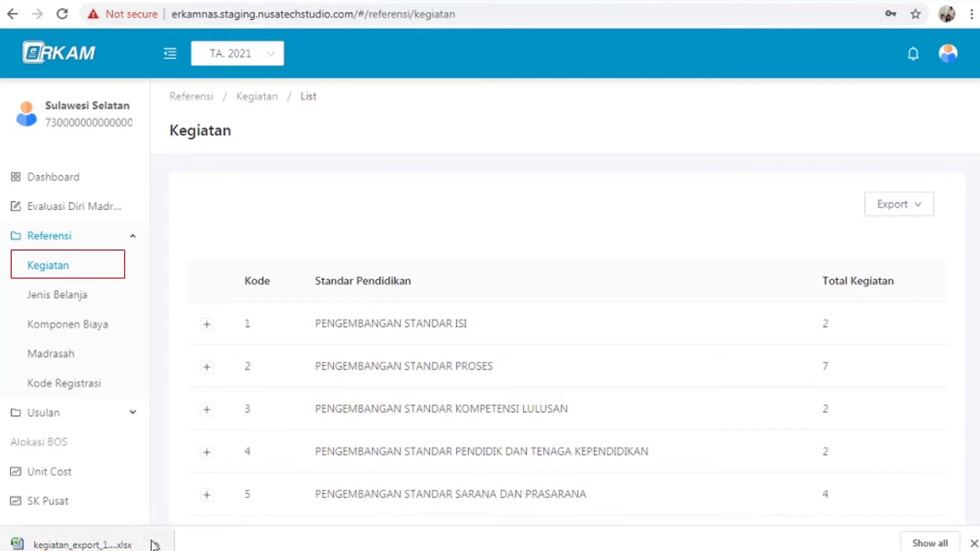
left_click(156, 545)
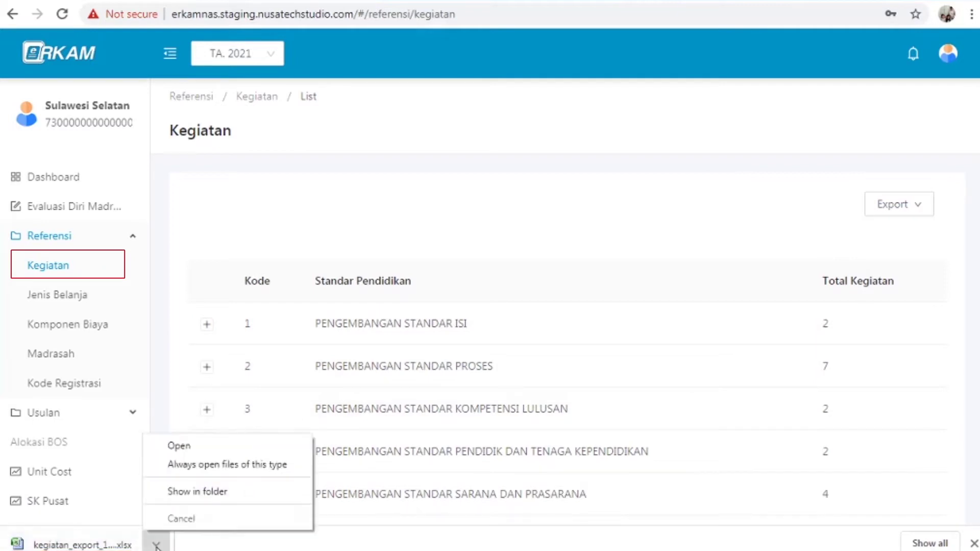
left_click(219, 445)
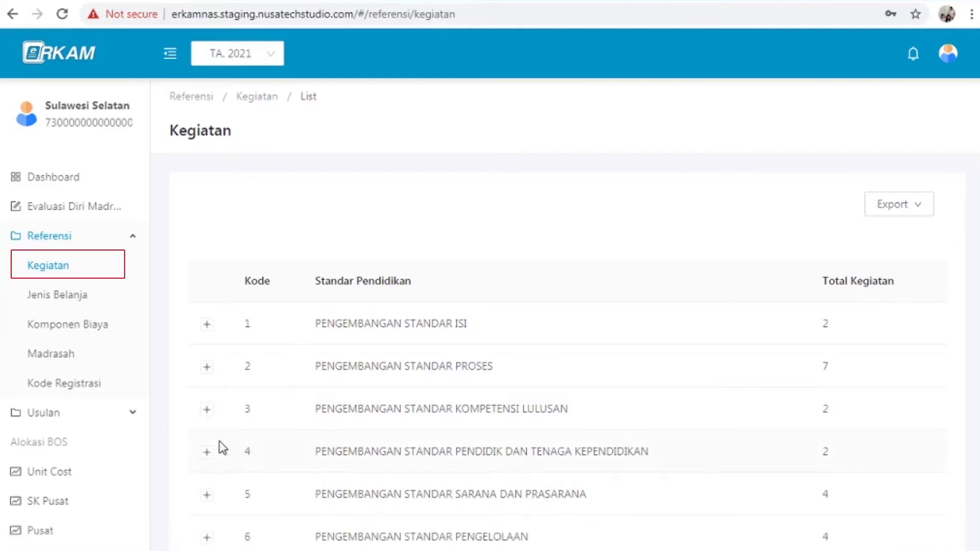
left_click(221, 447)
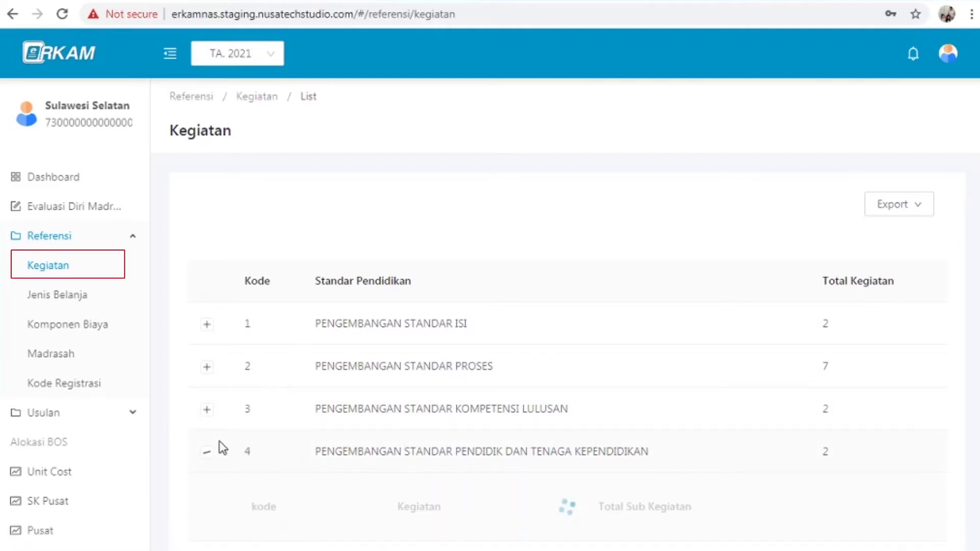
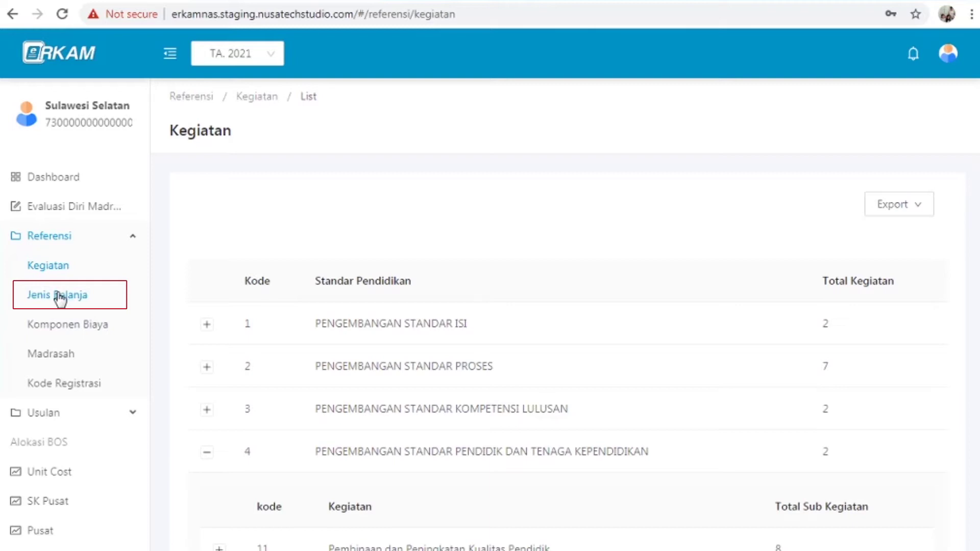
- In the Jenis Belanja reference list, expand category 521 Belanja Barang and examine the description of 521111 Belanja Keperluan Perkantoran
left_click(60, 298)
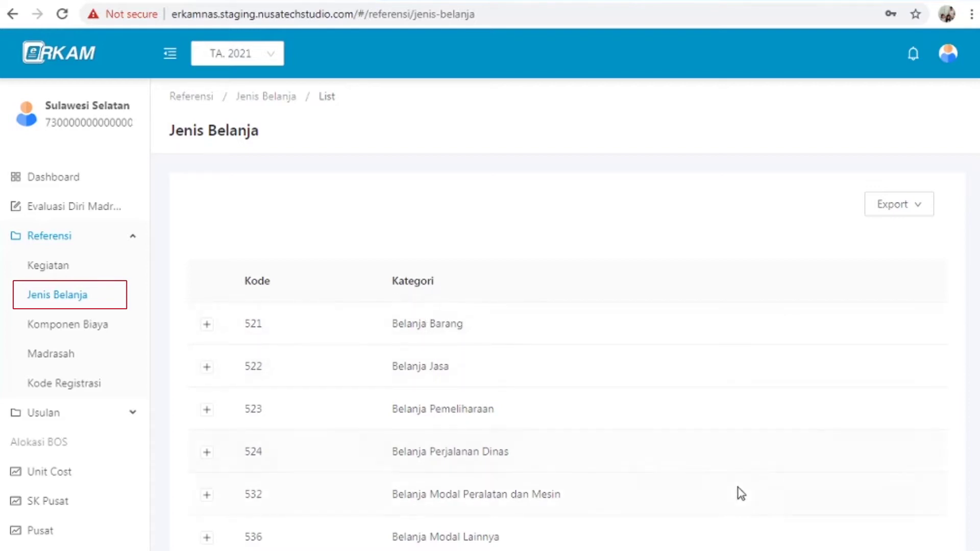
scroll(208, 274, "down", 1)
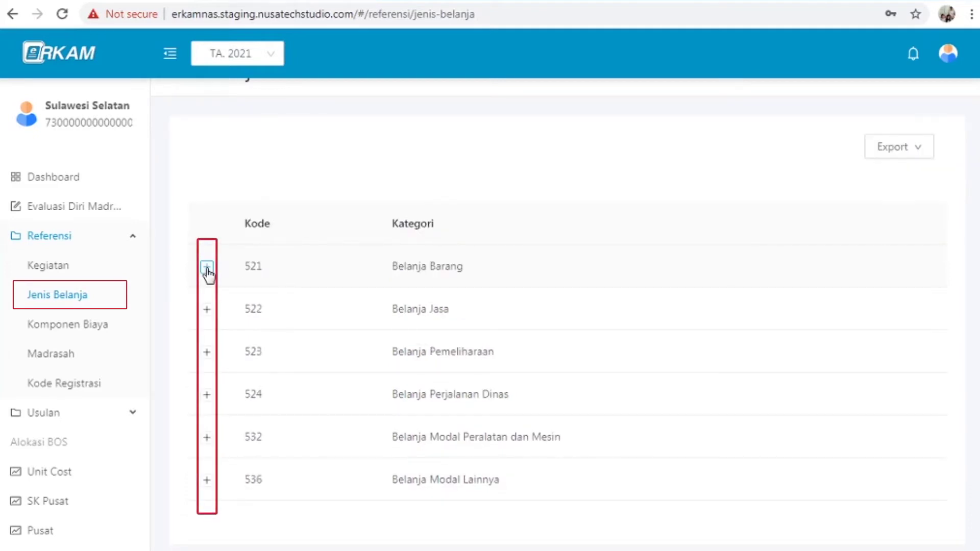
left_click(206, 267)
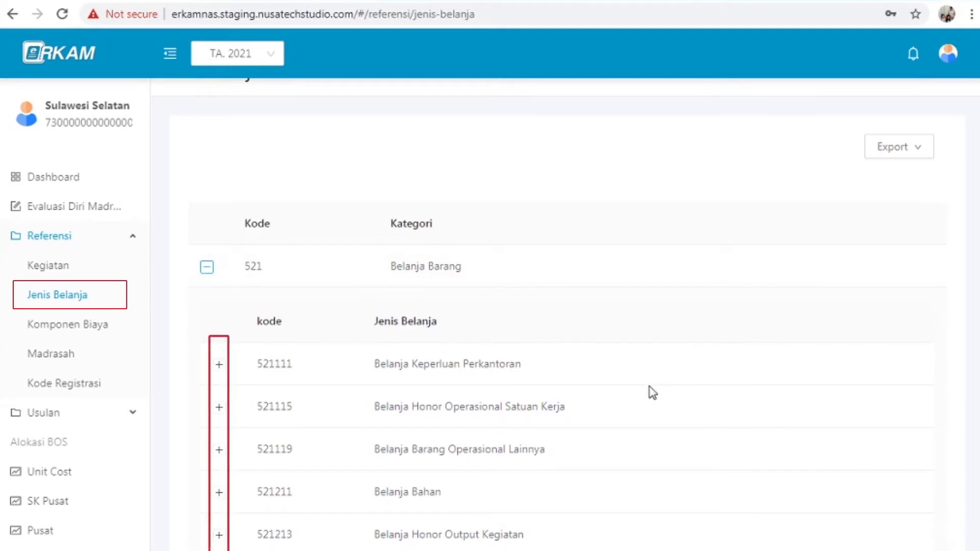
left_click(220, 372)
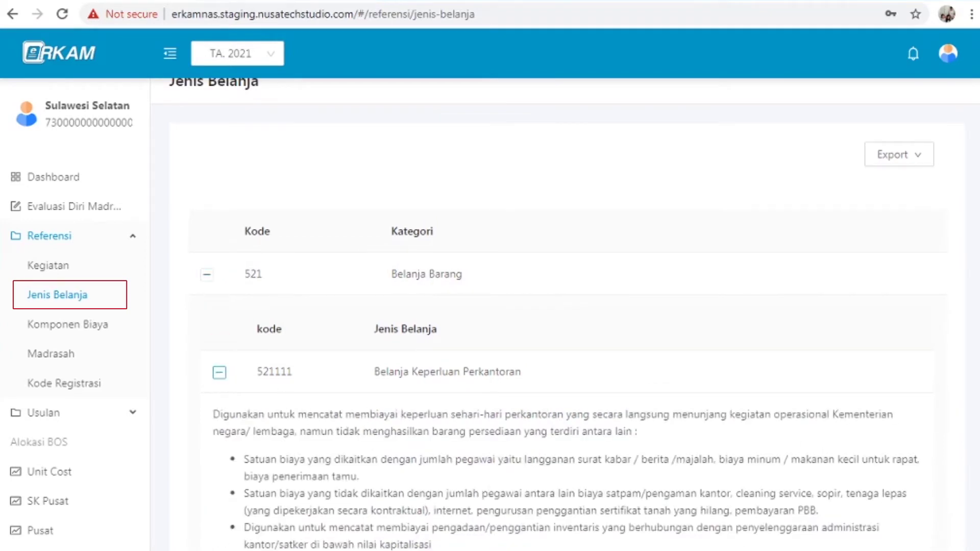
scroll(567, 316, "down", 9)
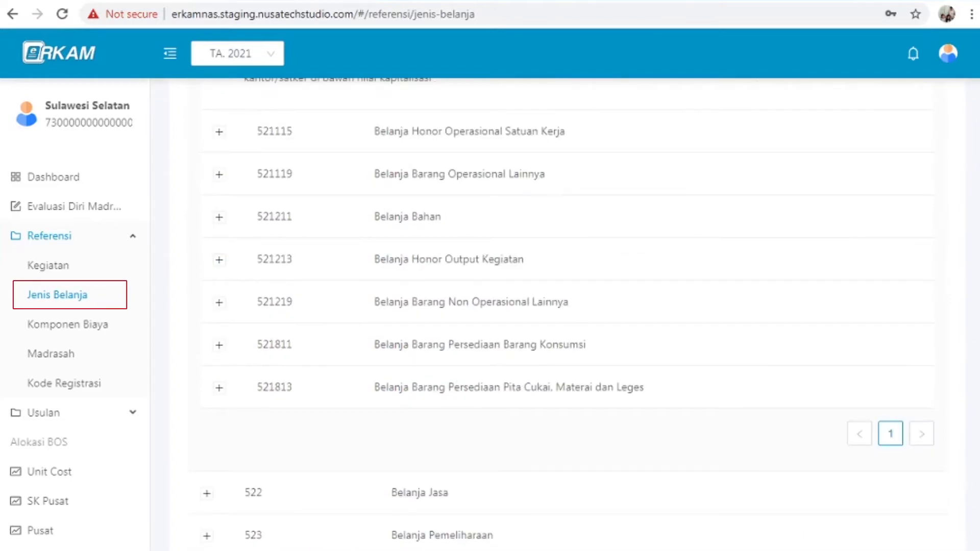
- Export the Jenis Belanja reference list to Excel
scroll(567, 316, "up", 9)
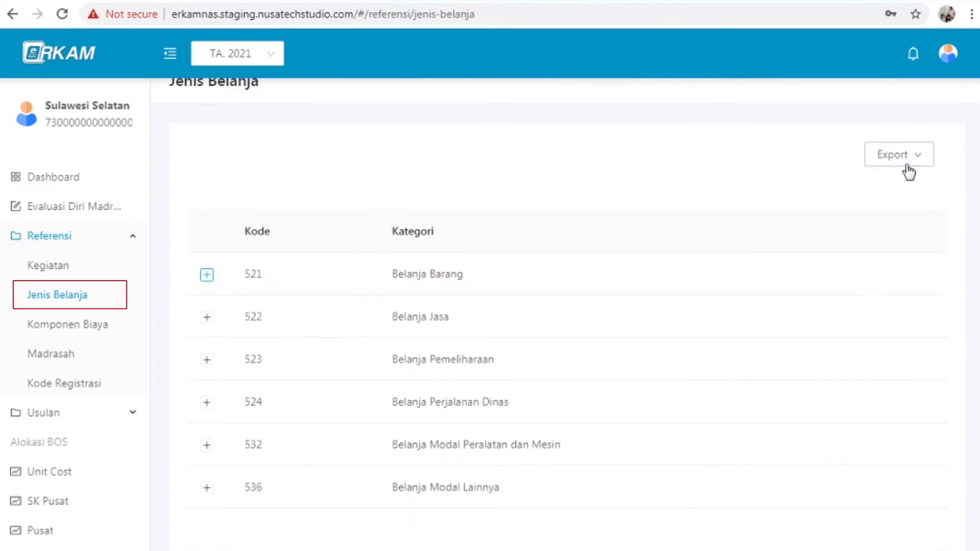
mouse_move(922, 154)
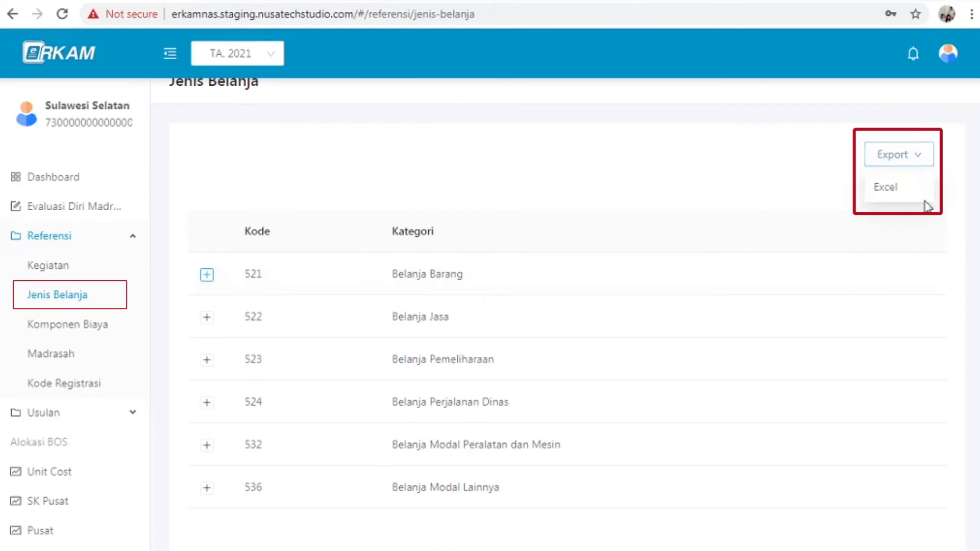
left_click(889, 193)
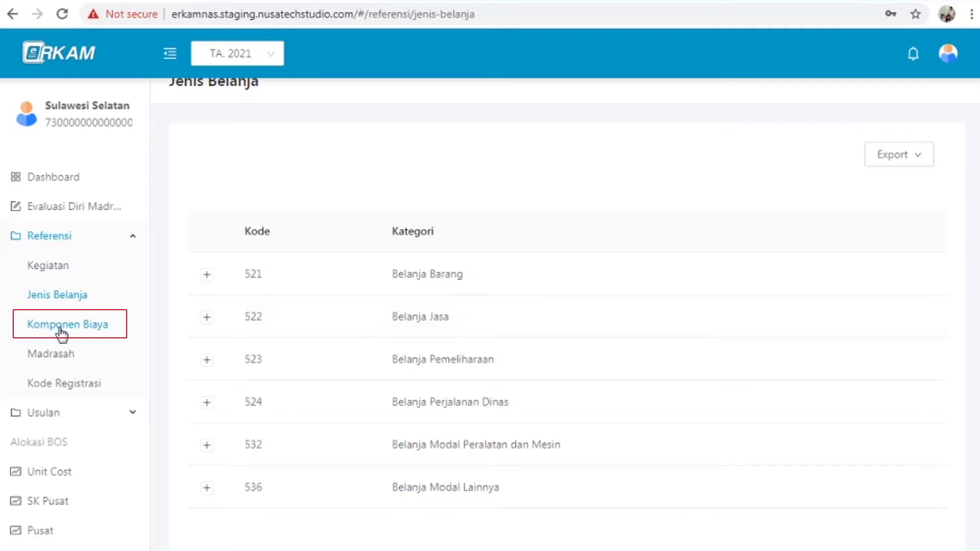
- Filter the Komponen Biaya reference list by Kab/Kota Kepulauan Selayar, category 1 - Buku Teks Utama and Jenis Belanja 521 - Belanja Barang
left_click(66, 329)
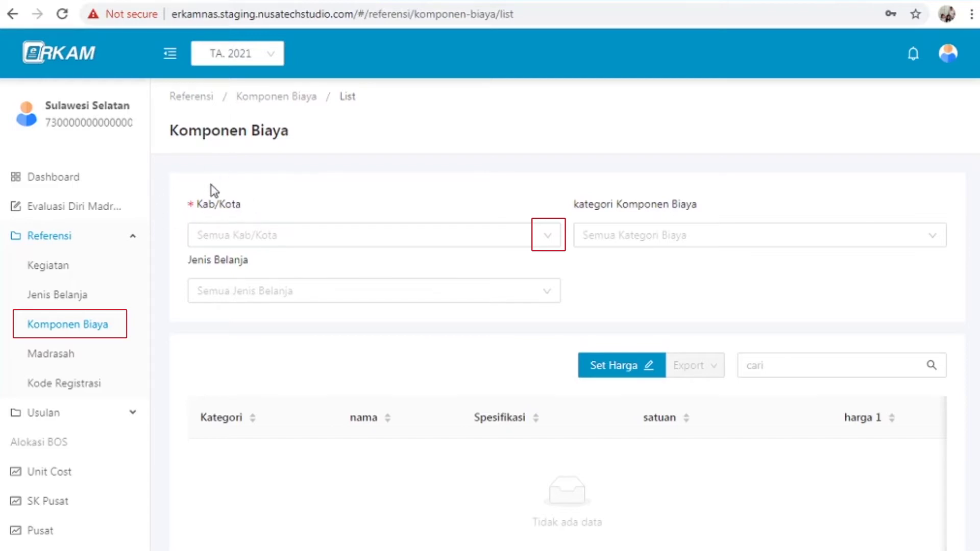
left_click(547, 236)
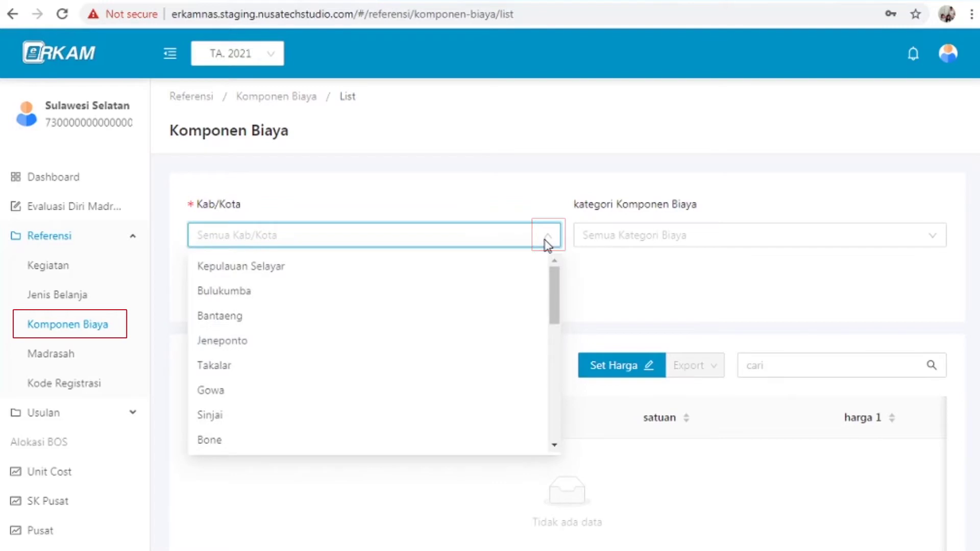
left_click(361, 278)
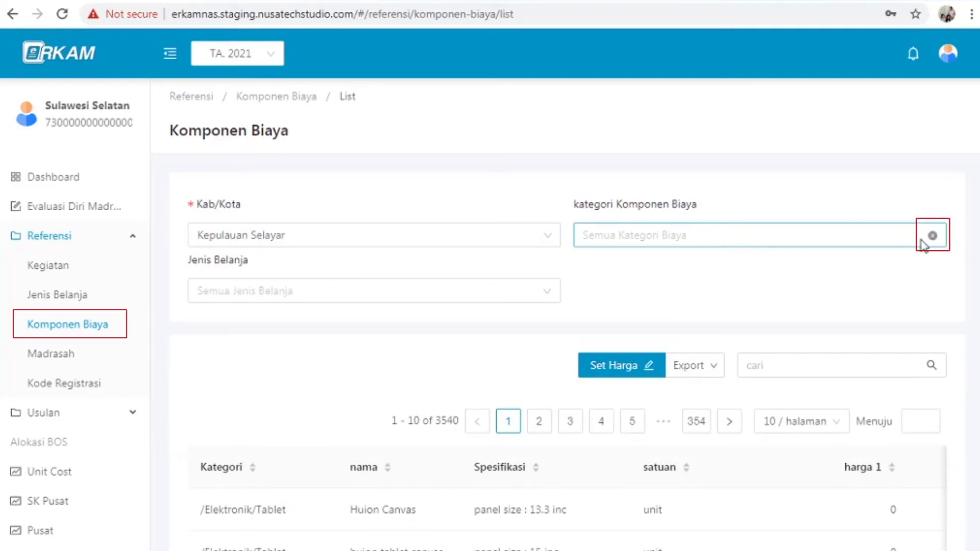
left_click(888, 240)
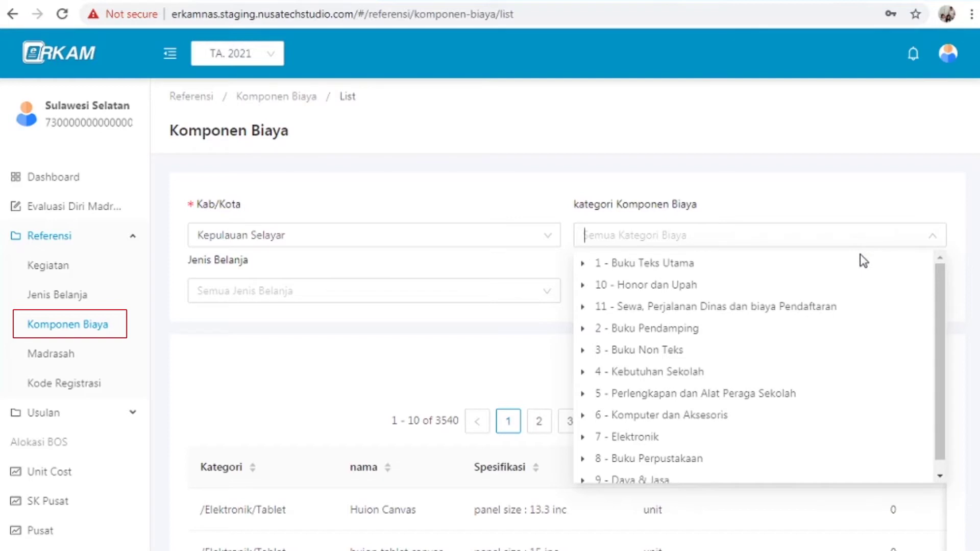
left_click(680, 265)
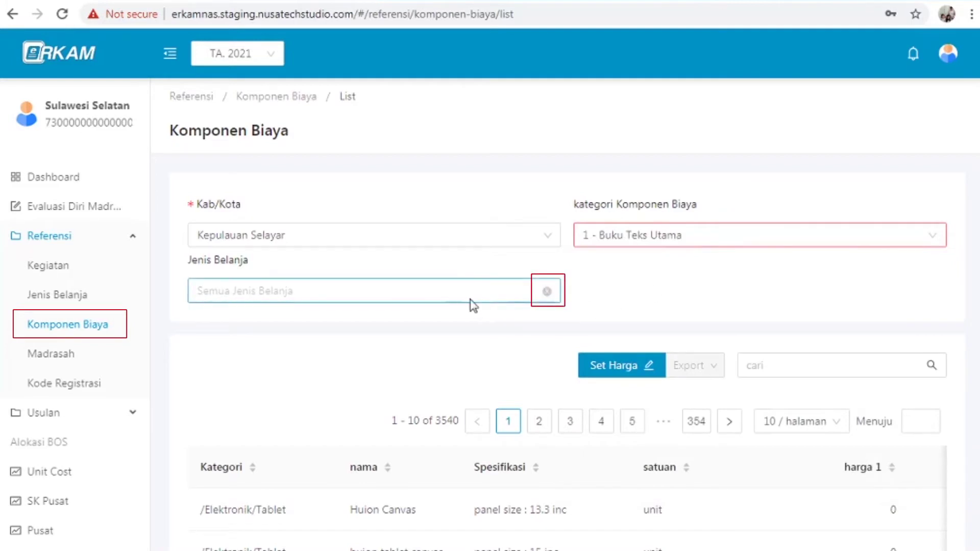
left_click(293, 292)
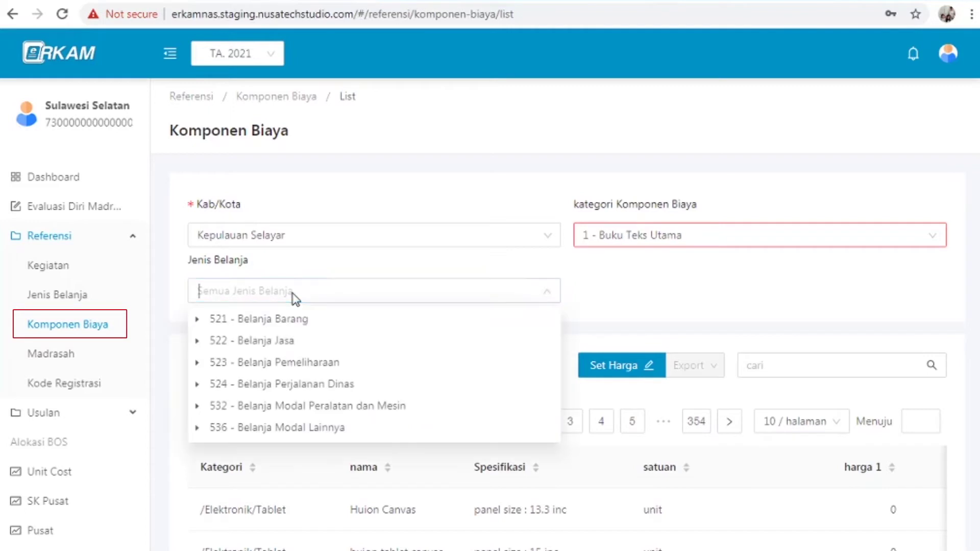
left_click(305, 320)
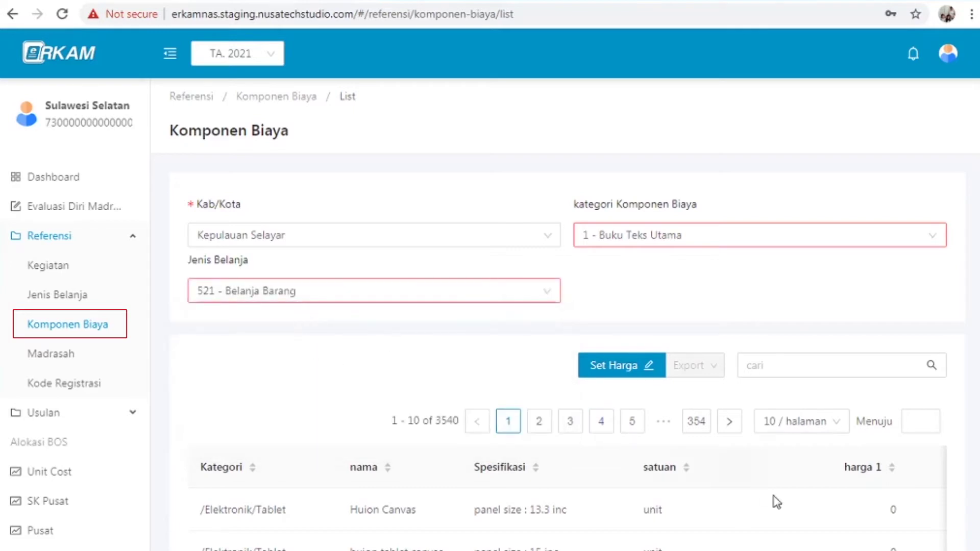
- Examine the cost component rows and their unit and price columns, including harga 2 and harga 3
scroll(930, 543, "down", 10)
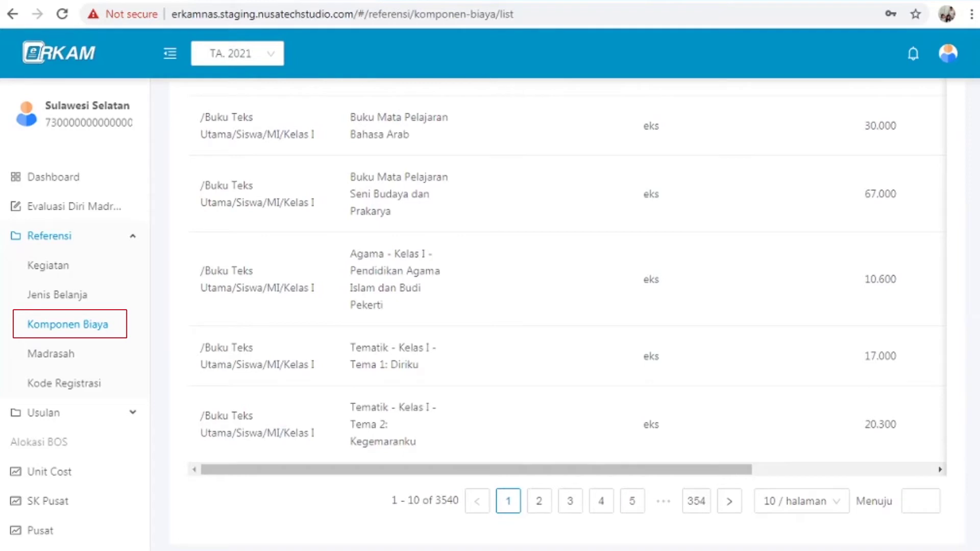
scroll(562, 307, "up", 10)
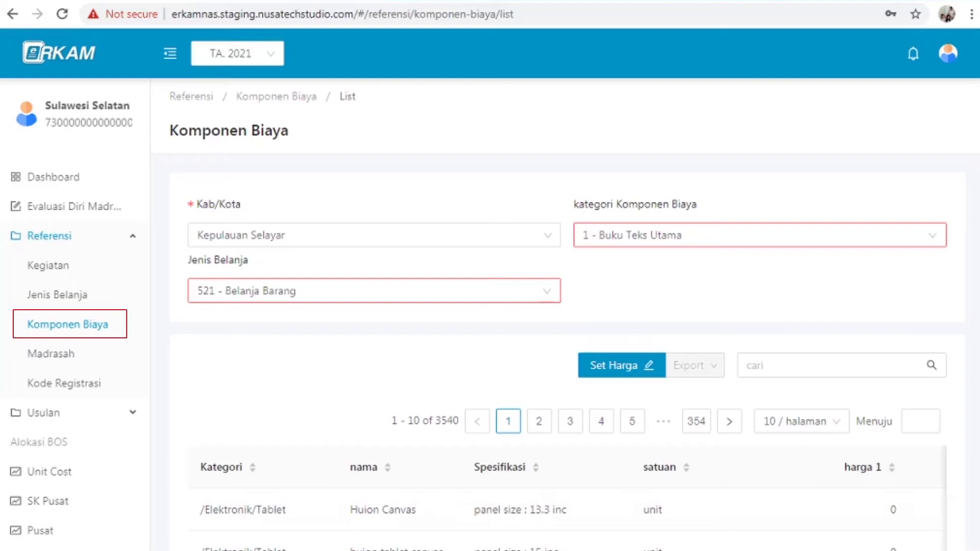
scroll(972, 398, "down", 13)
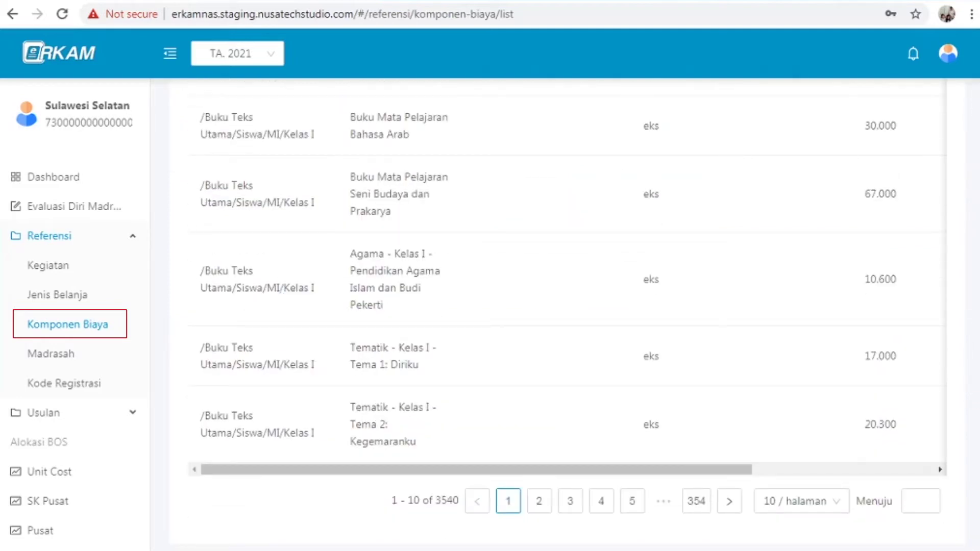
scroll(567, 317, "up", 10)
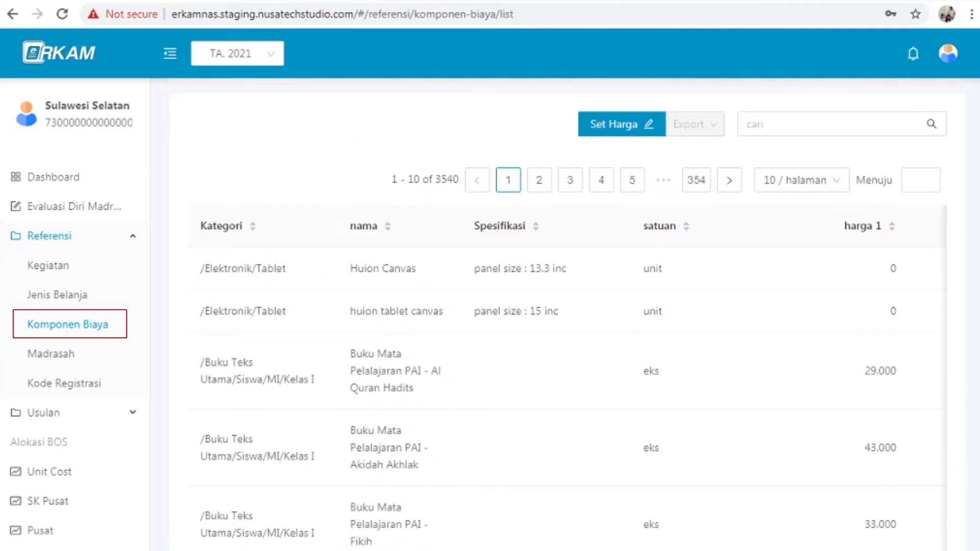
scroll(934, 470, "down", 9)
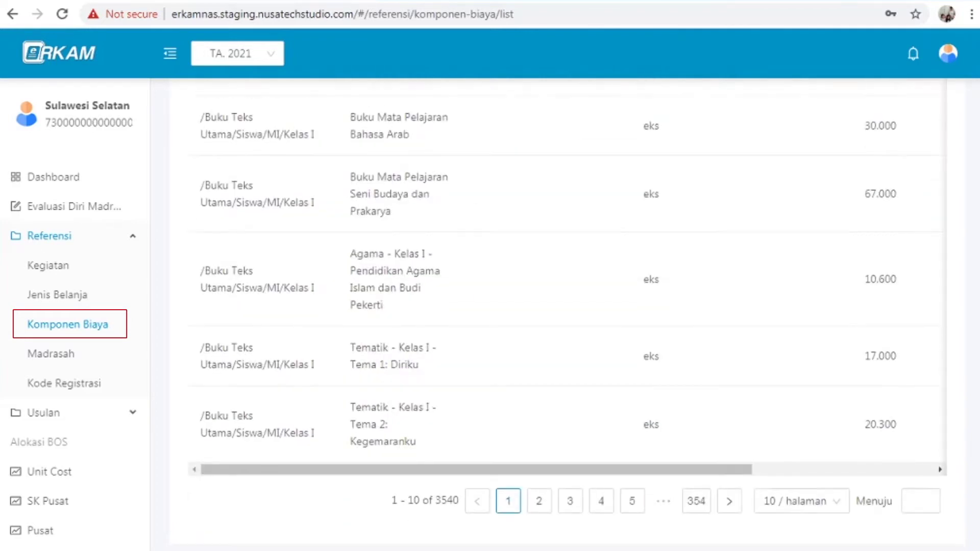
scroll(938, 470, "right", 5)
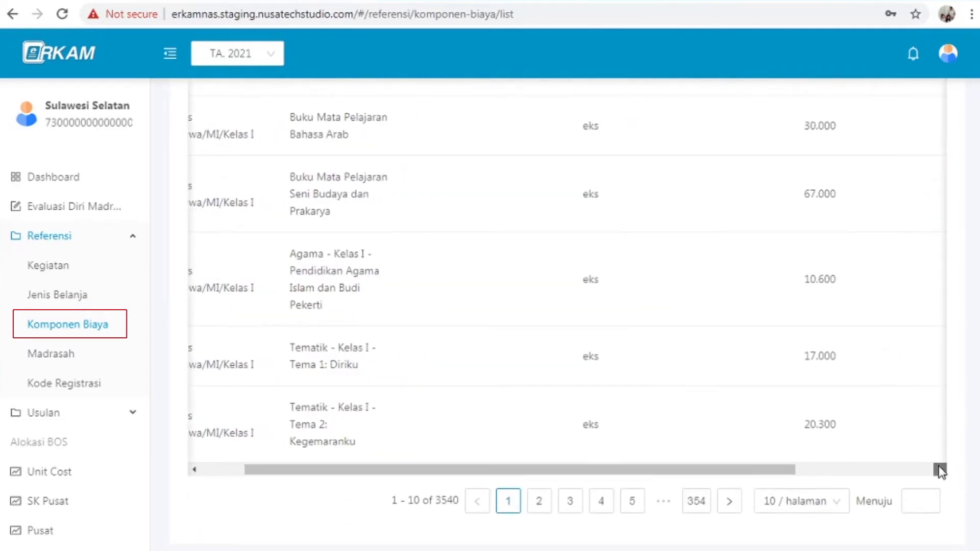
scroll(942, 470, "right", 2)
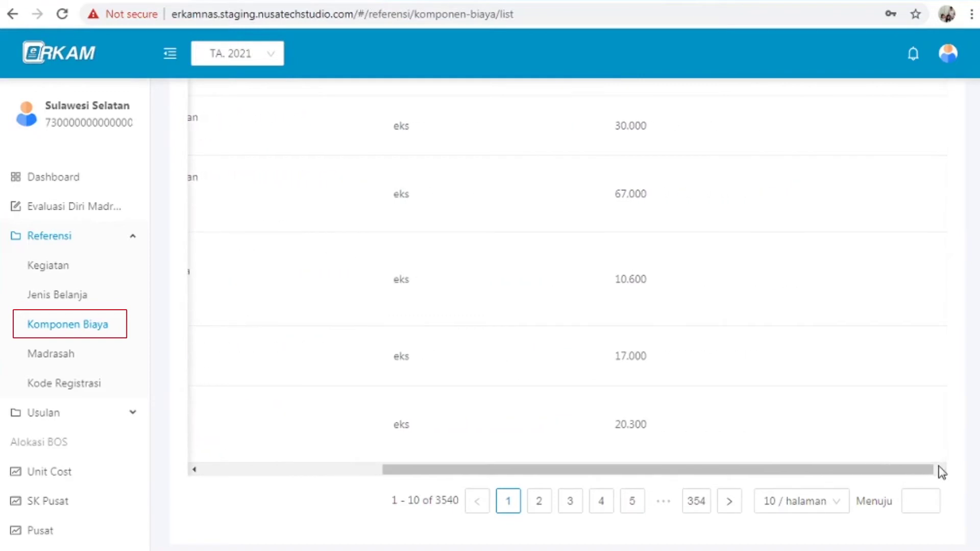
scroll(942, 470, "up", 6)
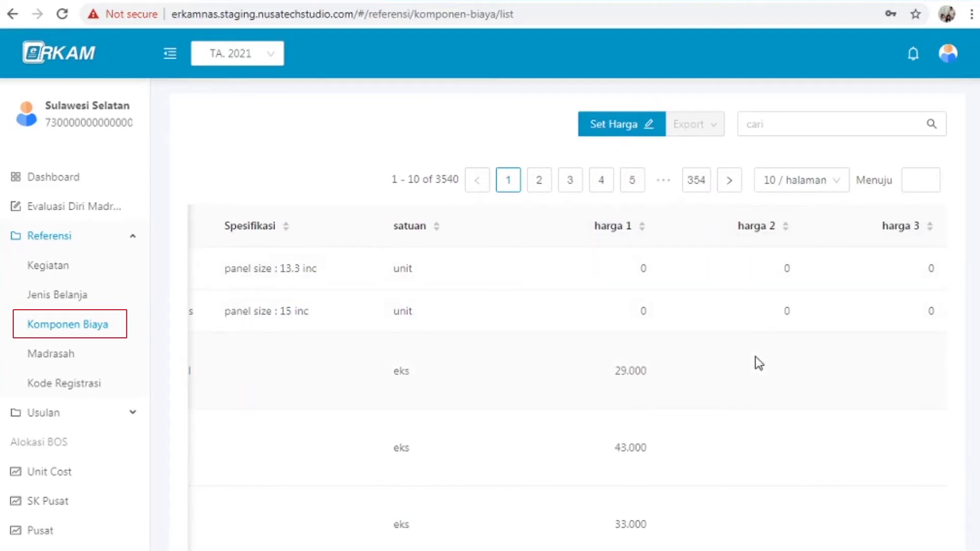
- In Set Harga, download the cost component price data for Kepulauan Selayar and open the downloaded spreadsheet
left_click(612, 131)
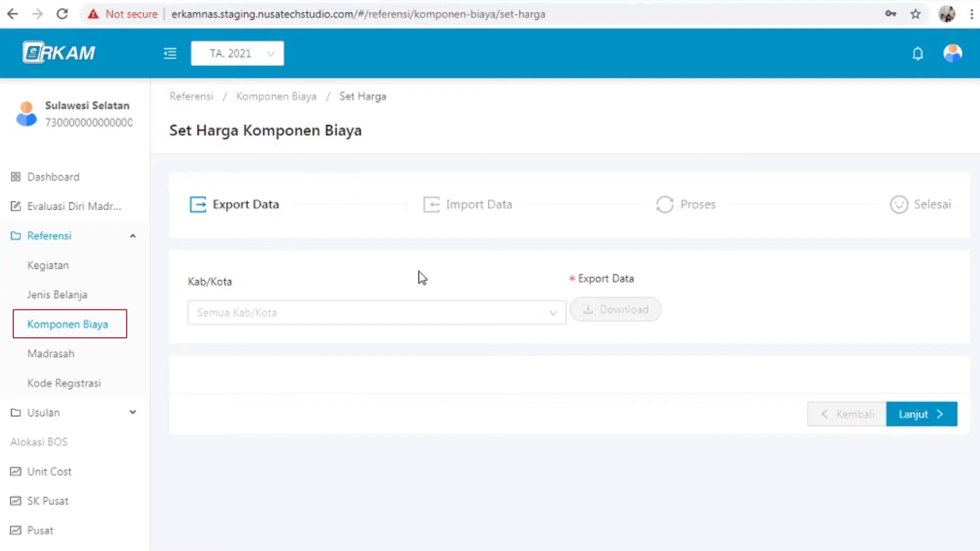
left_click(554, 316)
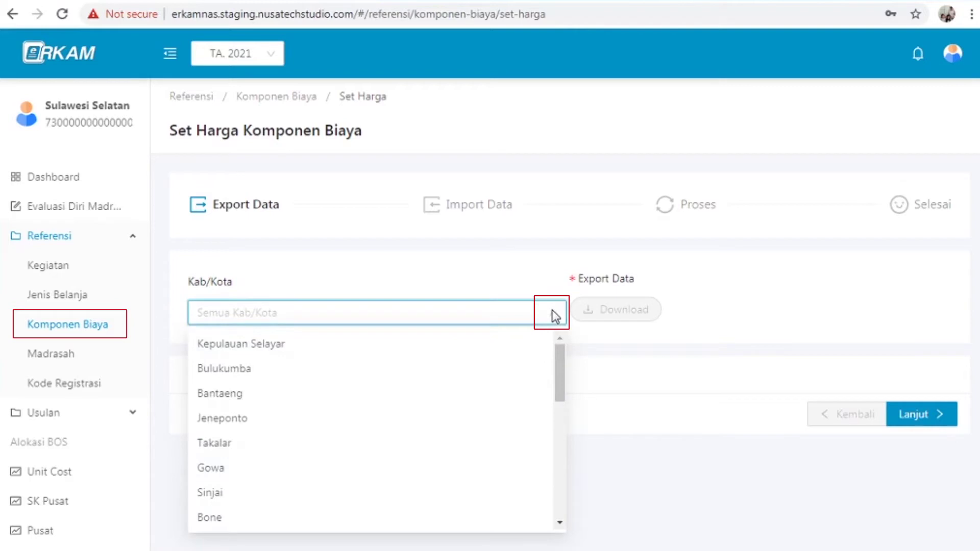
left_click(444, 346)
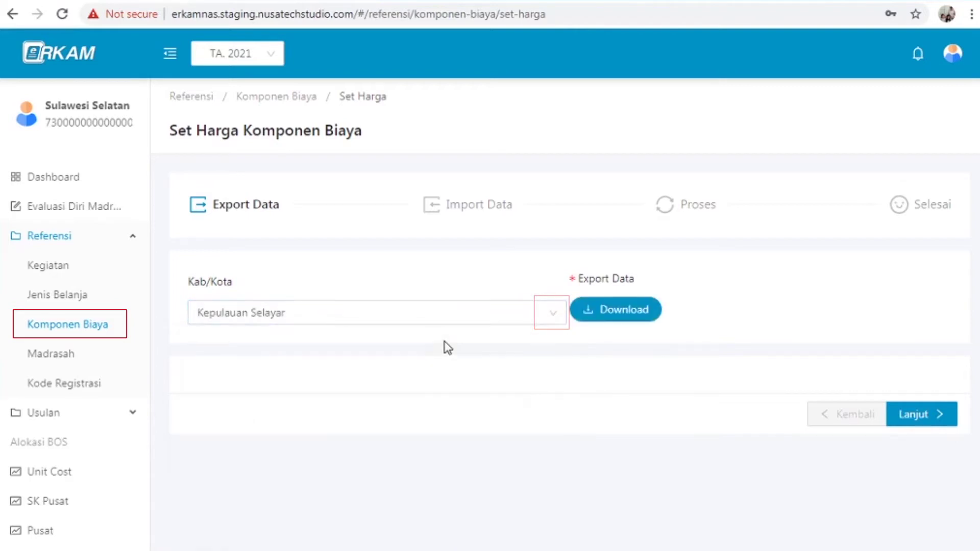
left_click(635, 312)
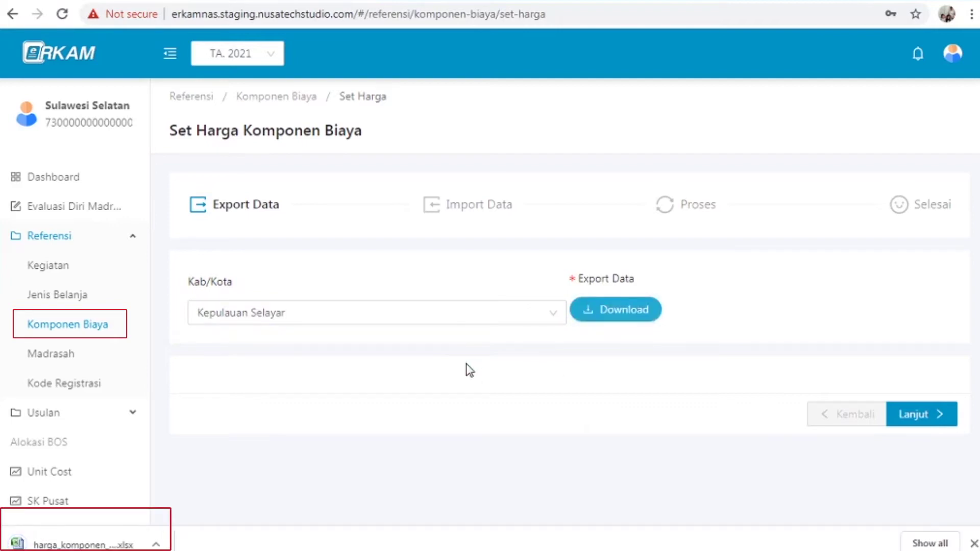
left_click(82, 544)
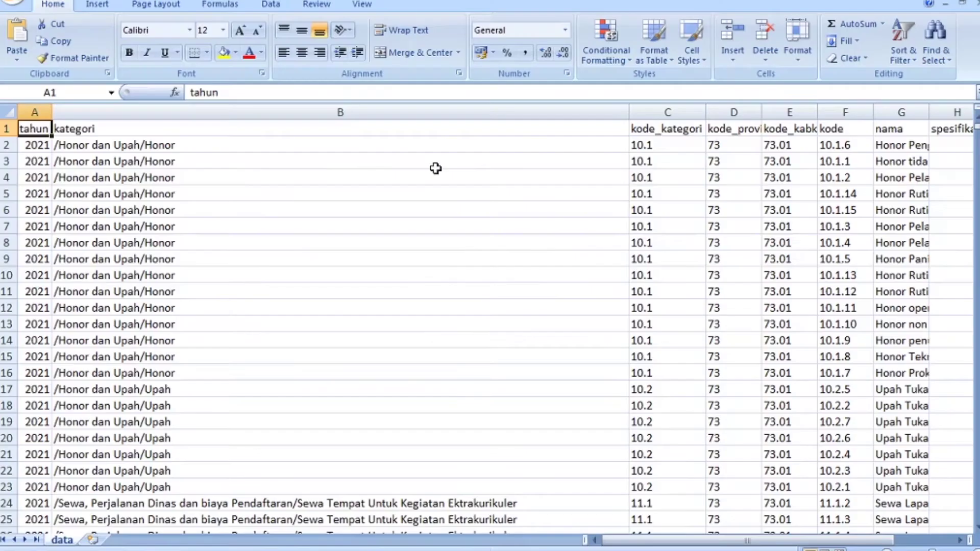
- Look across the first data row of the price sheet and fit the nama column's width to its contents
left_click(399, 163)
key("Up")
key("Up")
key("Down")
key("Right")
key("Right")
key("Right")
key("Right")
key("Right")
key("Right")
key("Right")
key("Right")
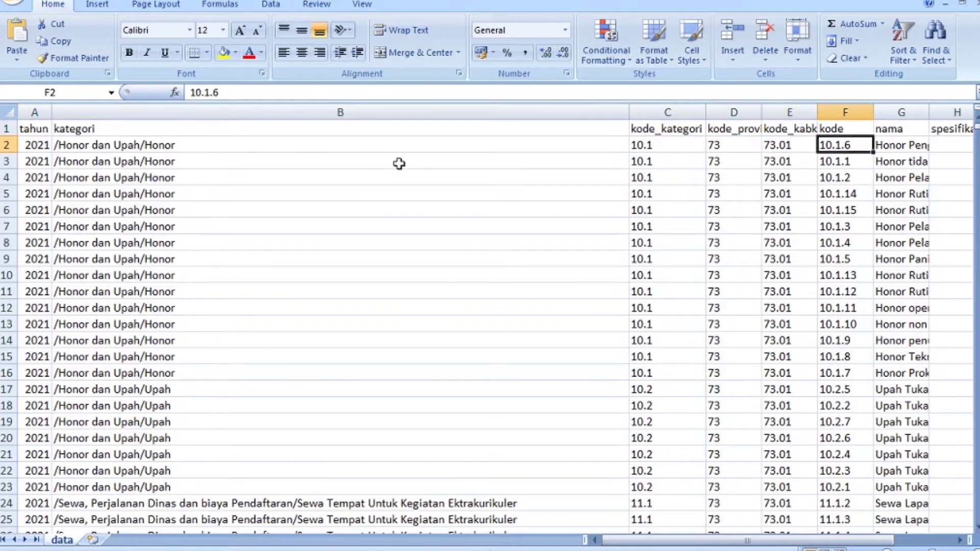
key("Right")
key("Right")
key("Left")
key("Left")
double_click(317, 112)
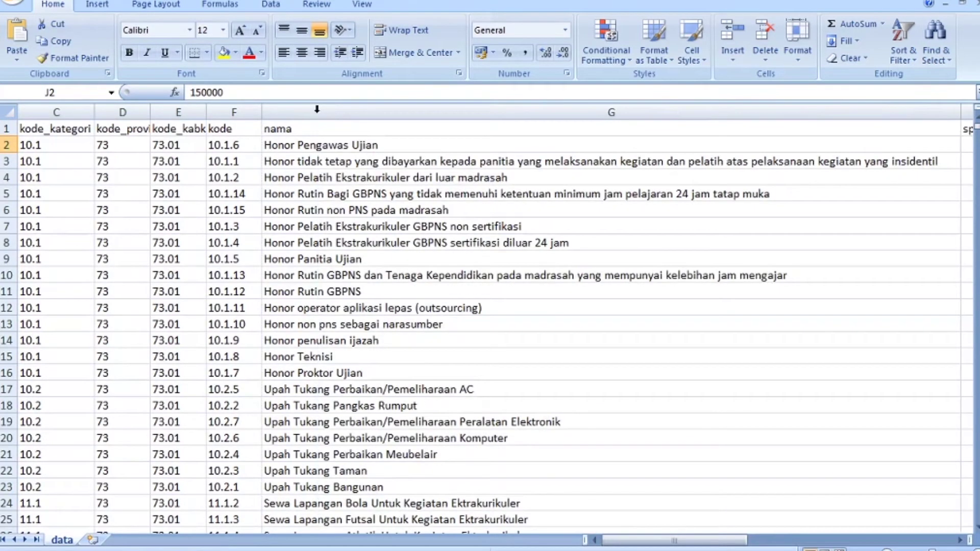
- Set harga_1 to 175000 for the first two honor items, starting with Honor Pengawas Ujian
left_click(339, 145)
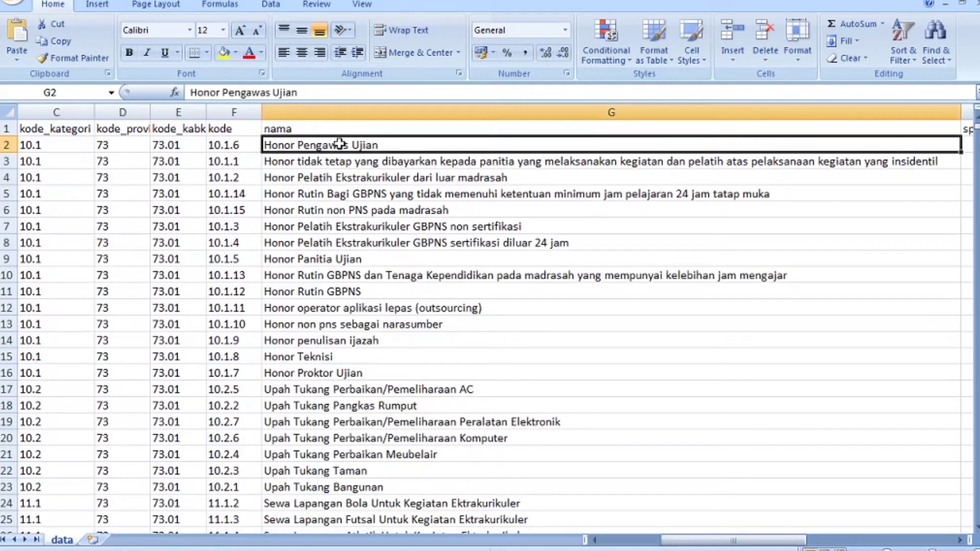
key("Right")
key("Right")
key("Right")
key("Right")
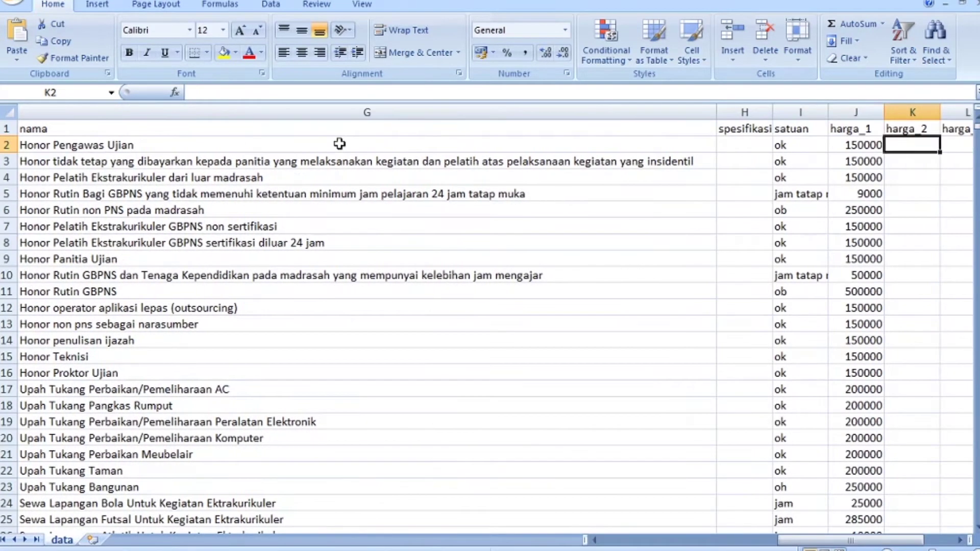
key("Left")
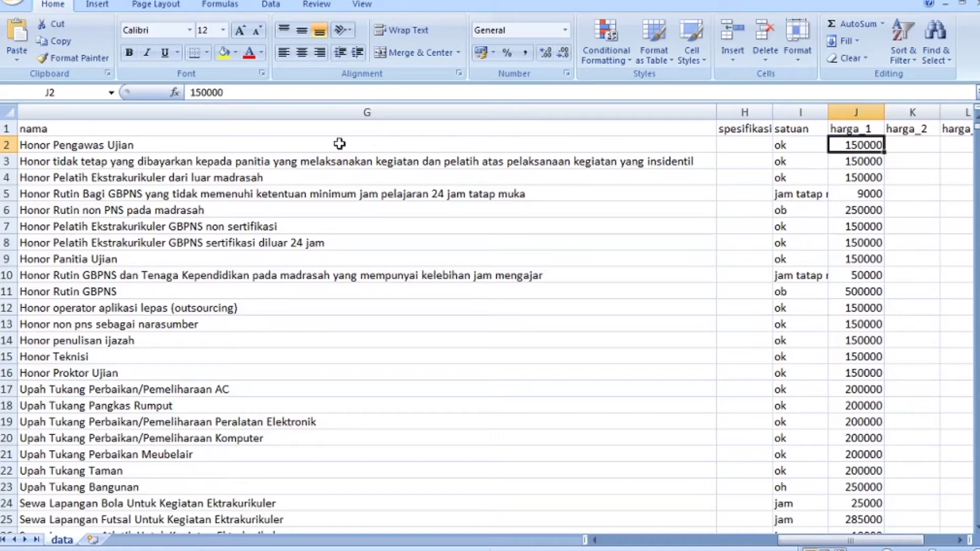
type("175")
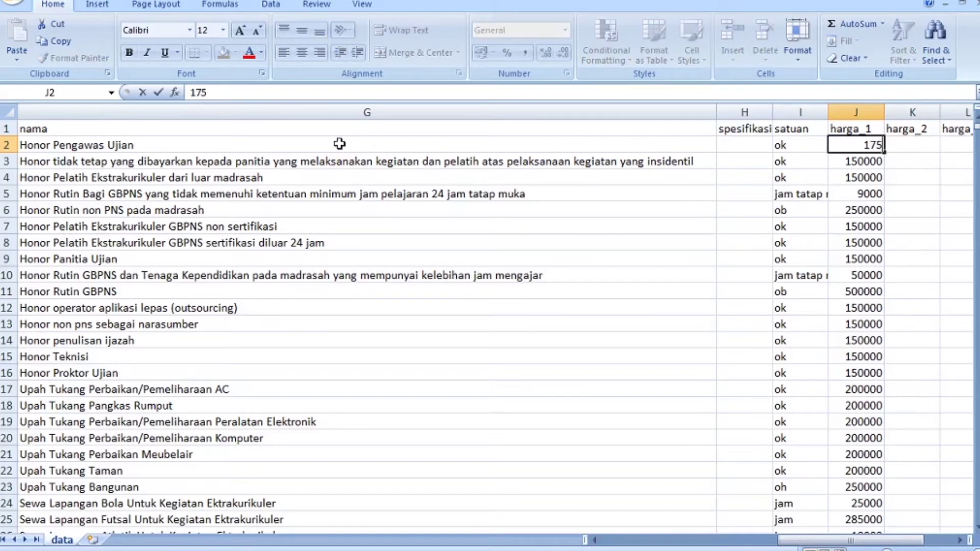
type("000")
key("Return")
key("ctrl+Home")
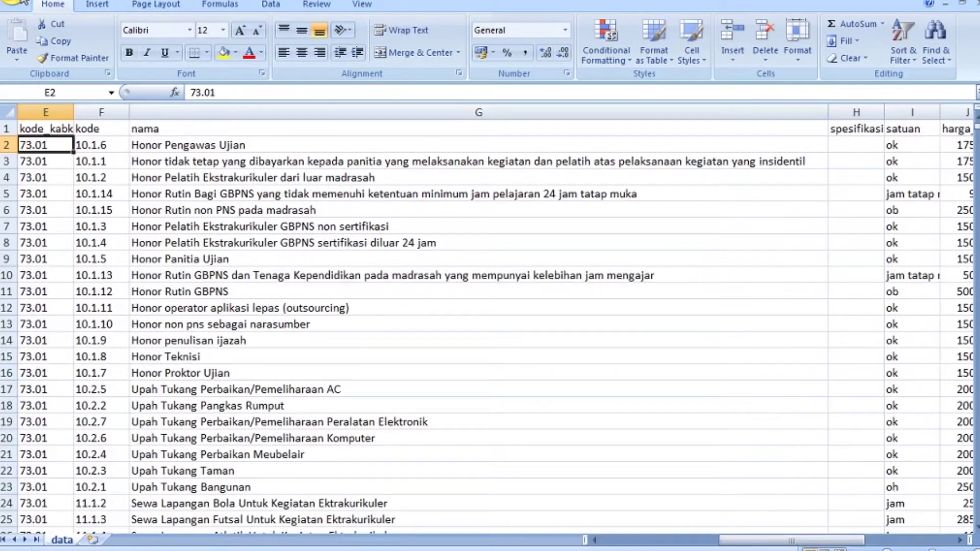
- Save a copy of the edited price sheet as an Excel Workbook
left_click(20, 2)
mouse_move(46, 125)
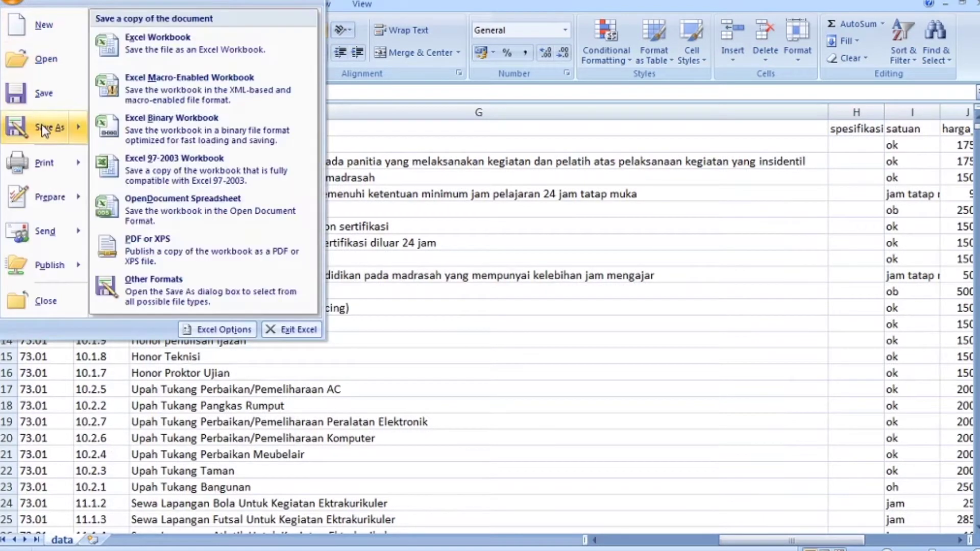
left_click(180, 49)
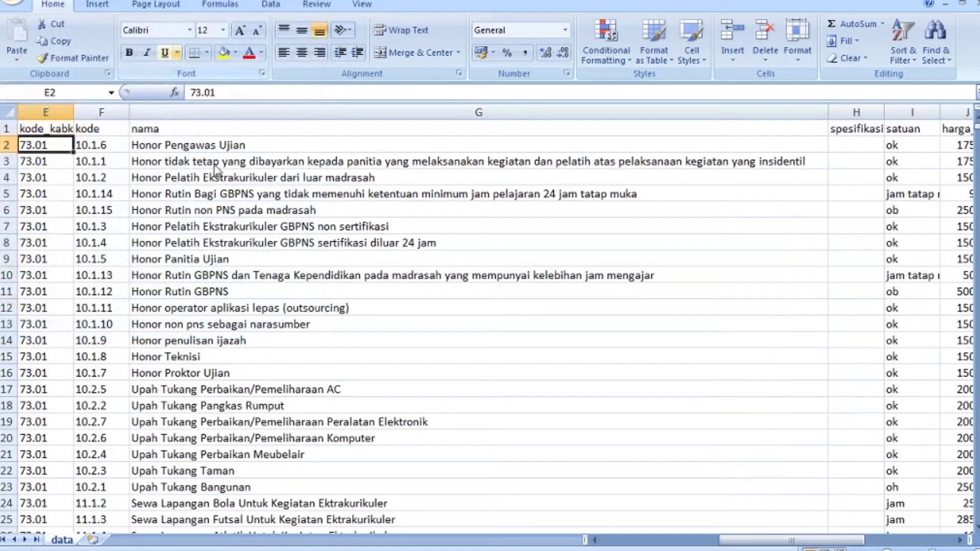
left_click(357, 341)
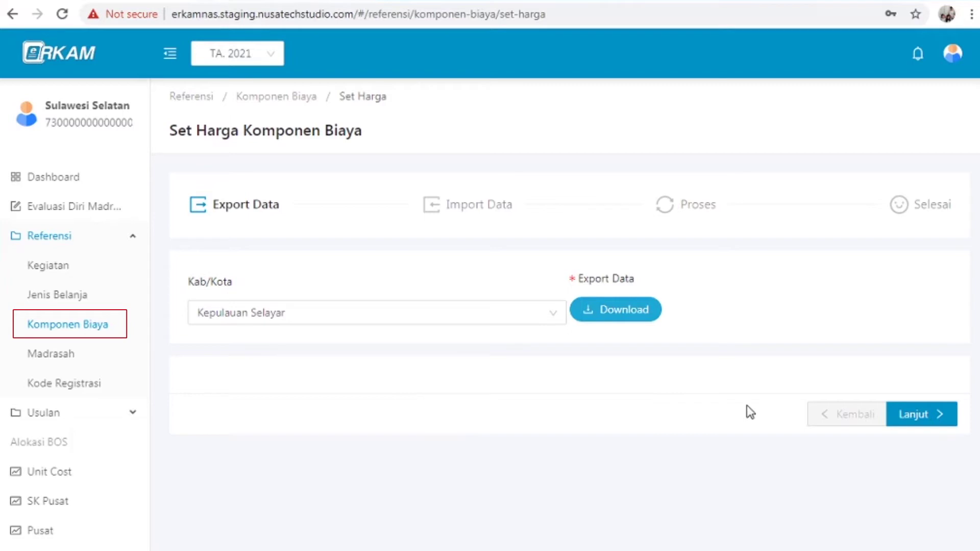
left_click(918, 422)
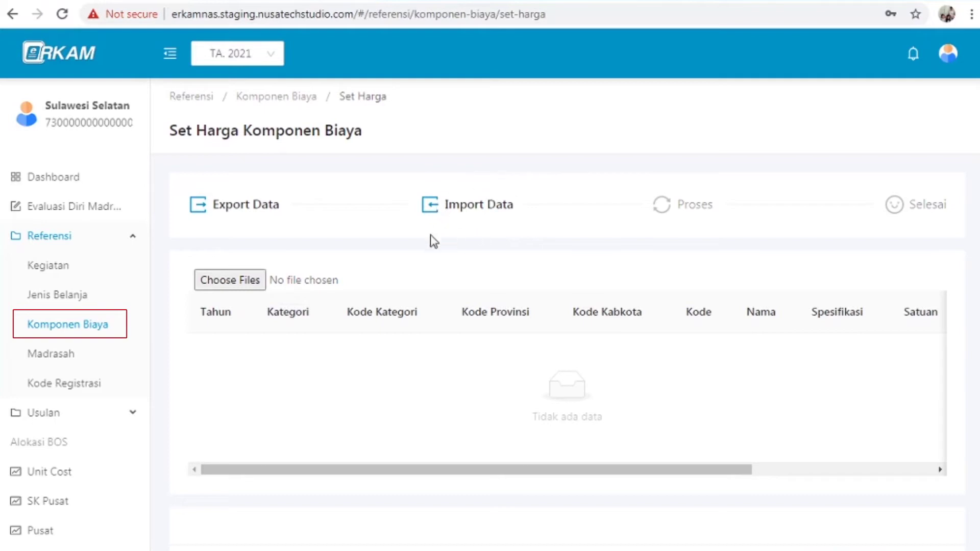
left_click(230, 281)
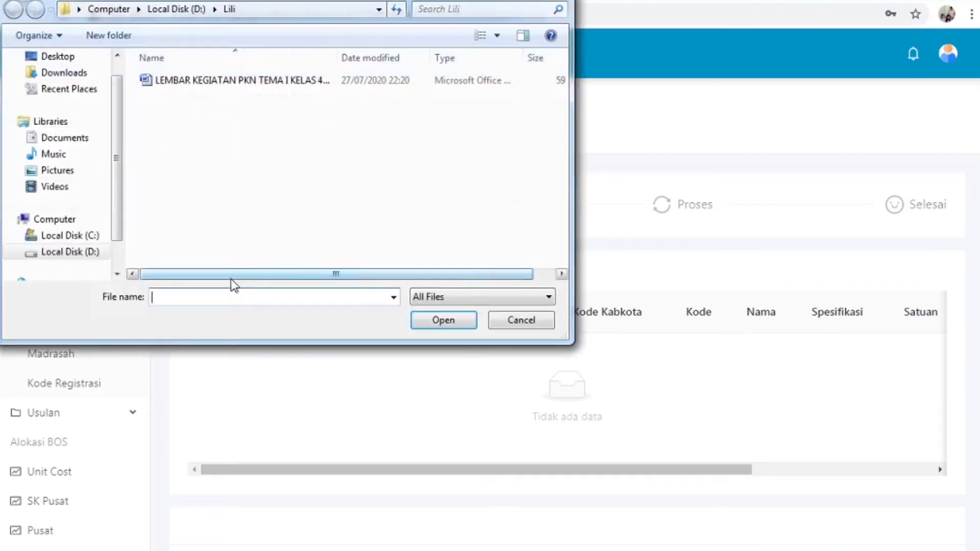
left_click(72, 252)
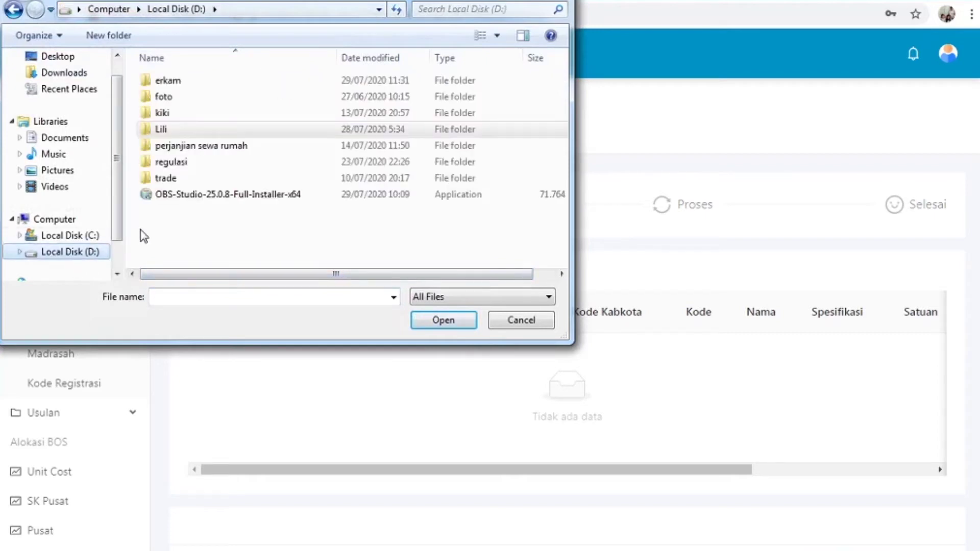
double_click(199, 82)
double_click(190, 113)
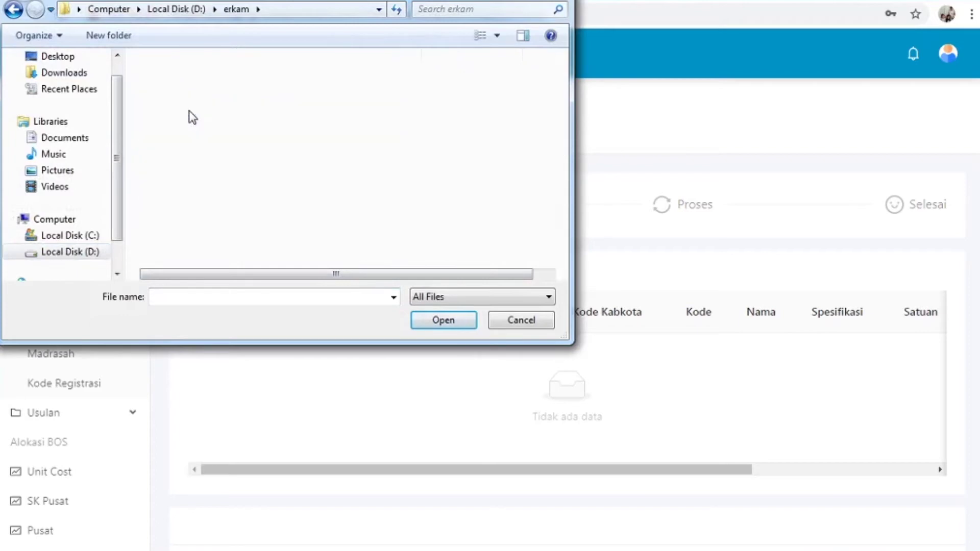
left_click(218, 84)
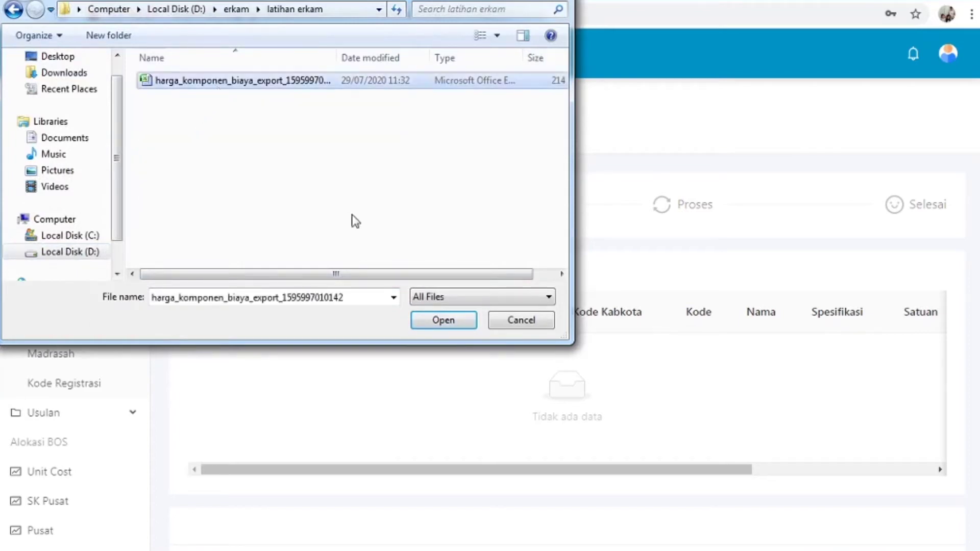
left_click(442, 322)
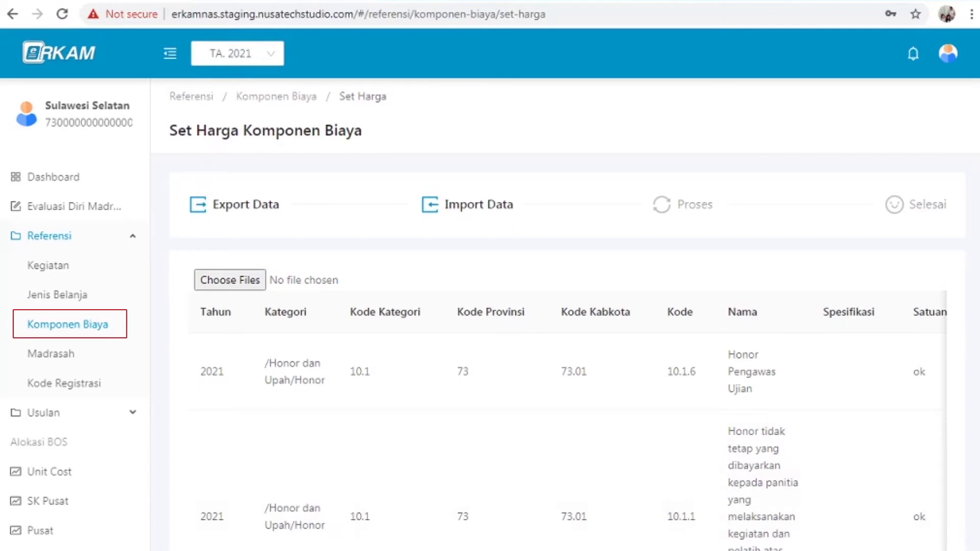
- Look through the imported price rows and continue to the Proses stage
scroll(561, 357, "down", 15)
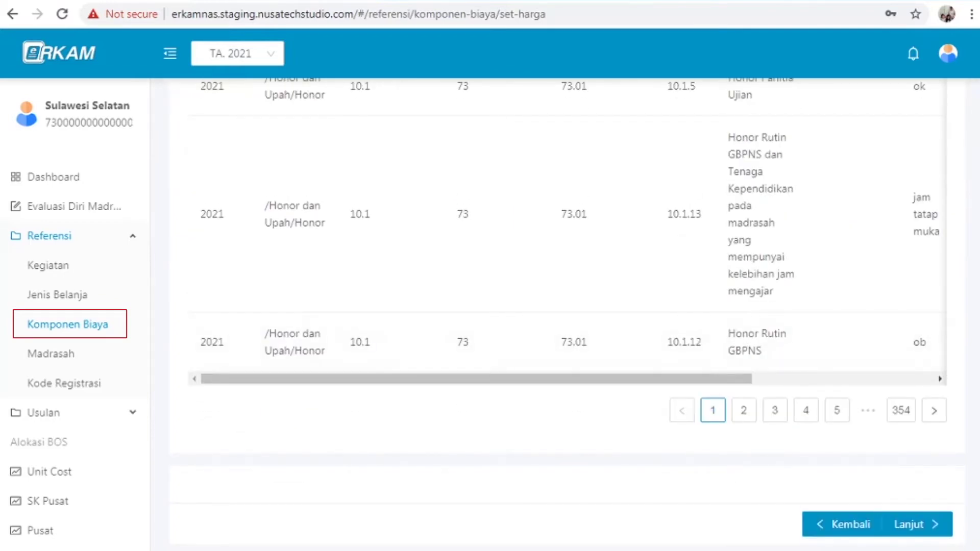
scroll(561, 306, "up", 9)
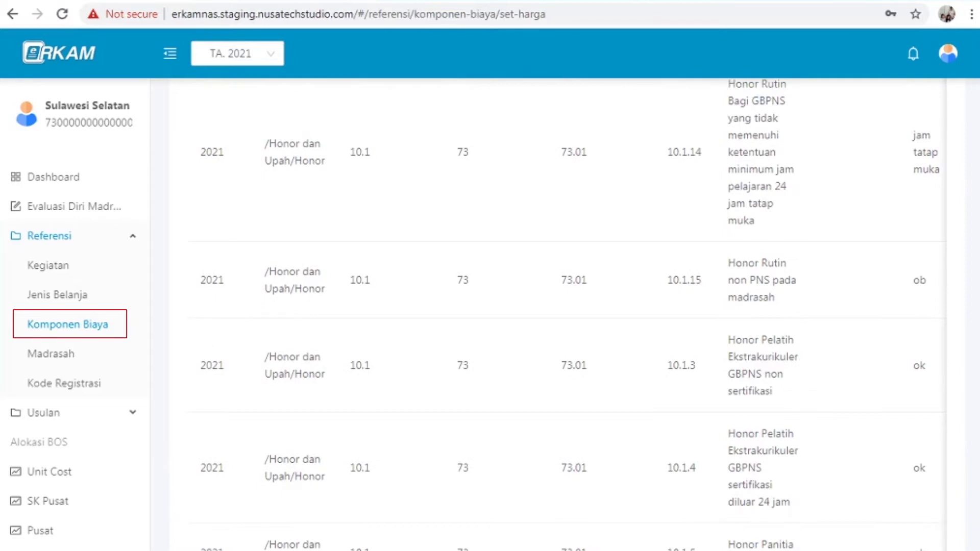
scroll(957, 485, "down", 9)
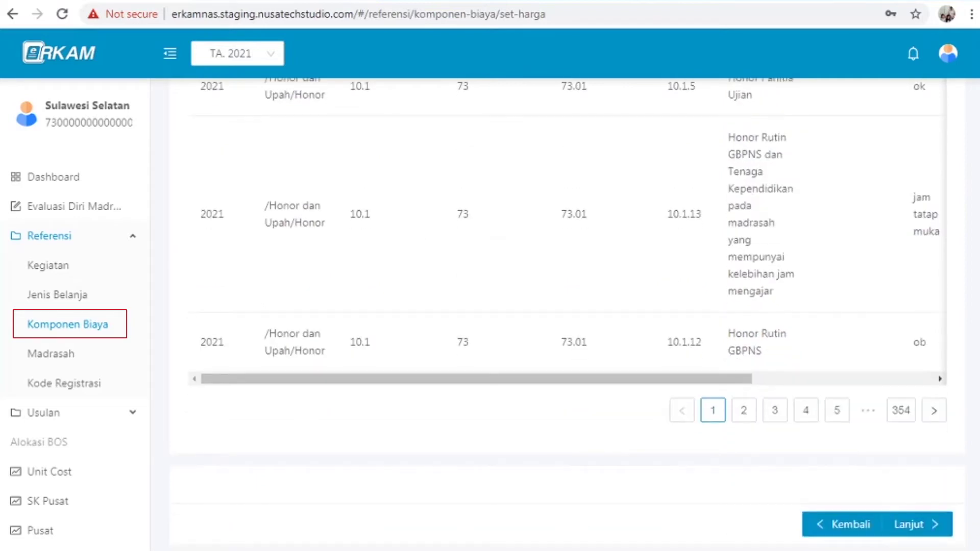
left_click(922, 531)
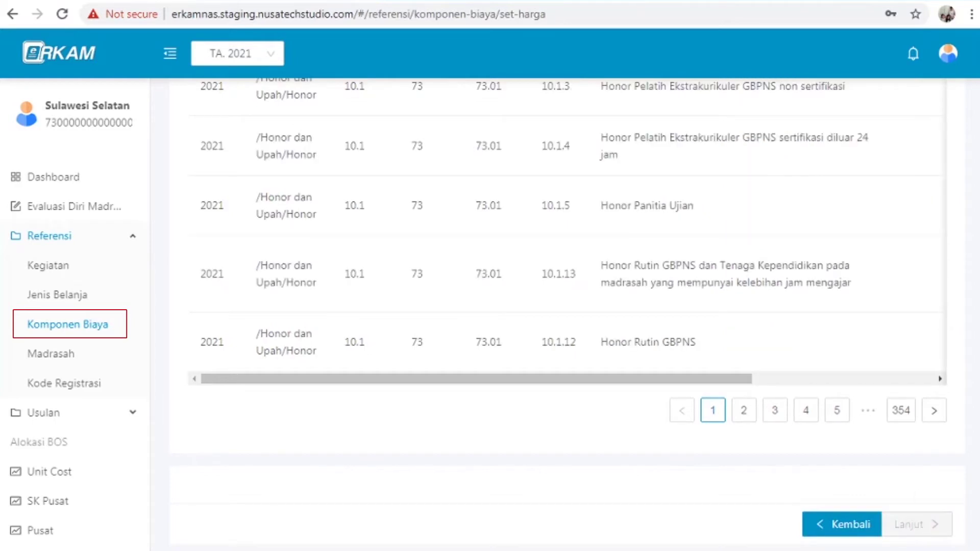
- Process the imported price data and finish the Set Harga procedure
scroll(567, 307, "up", 8)
scroll(566, 306, "up", 5)
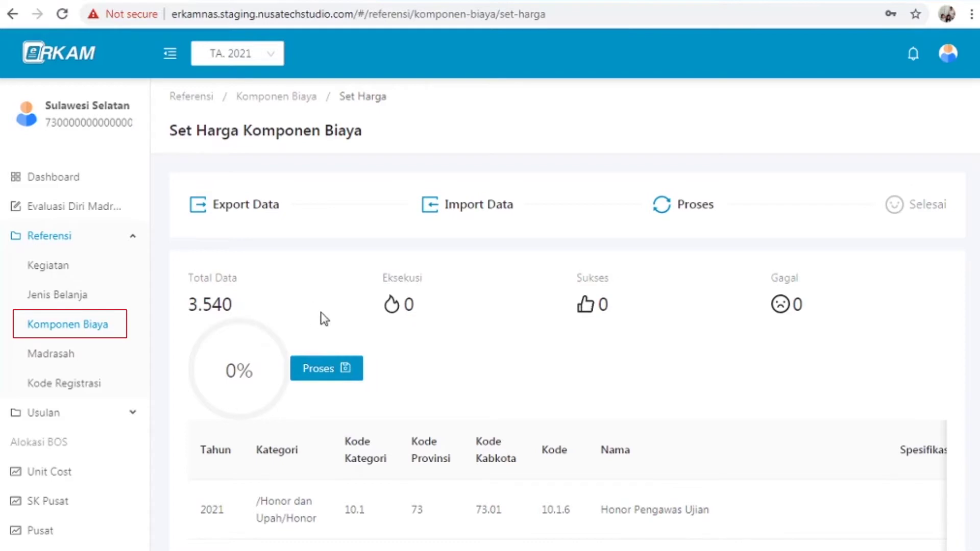
left_click(320, 374)
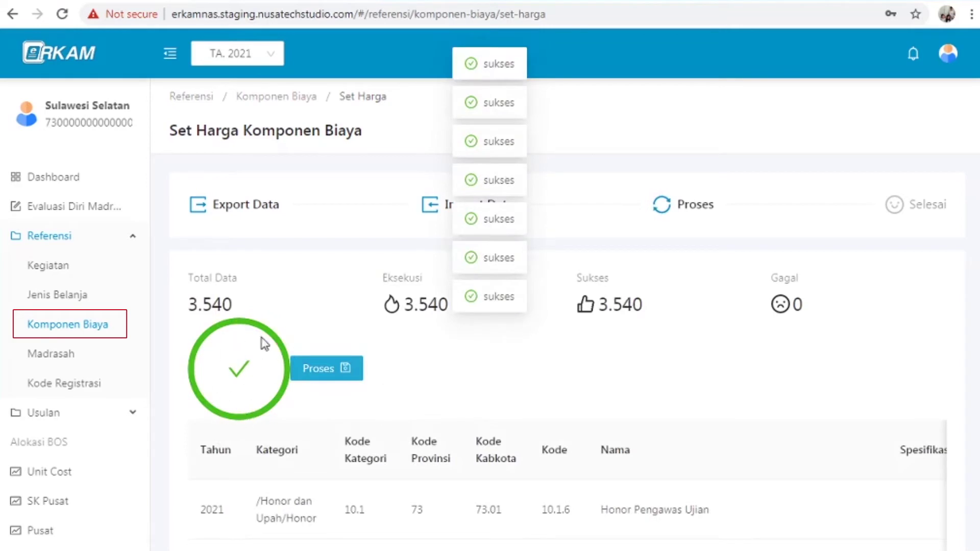
left_click(294, 372)
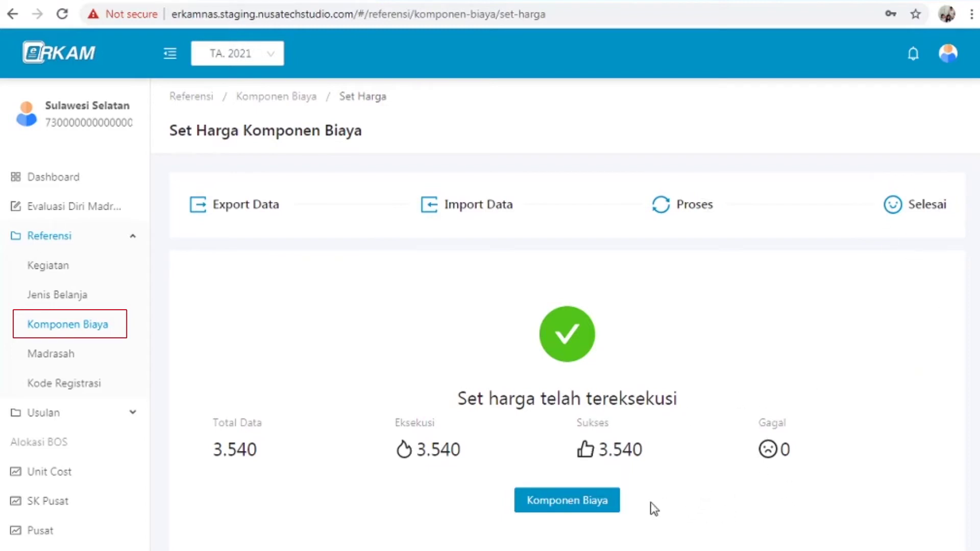
- Return to the Komponen Biaya list and filter it by Kab/Kota Kepulauan Selayar
left_click(562, 502)
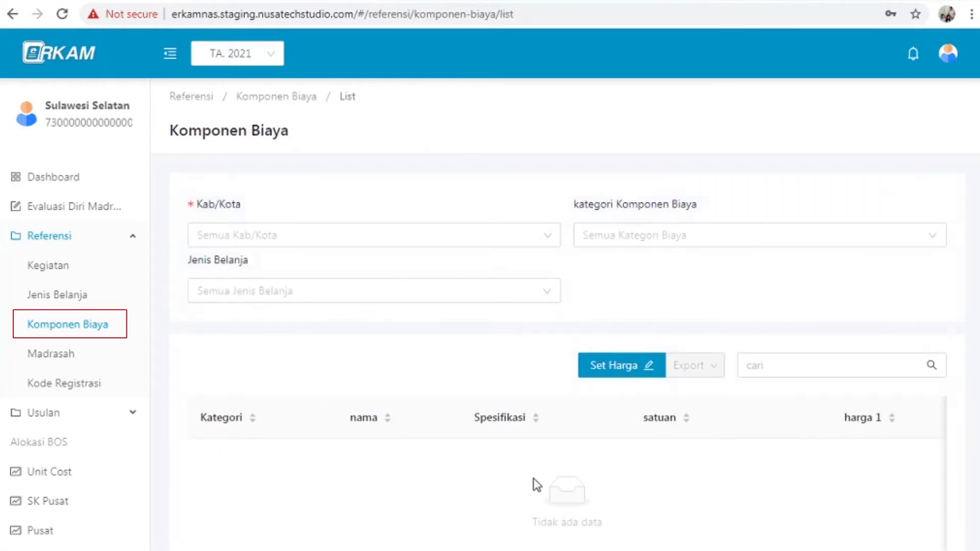
left_click(549, 239)
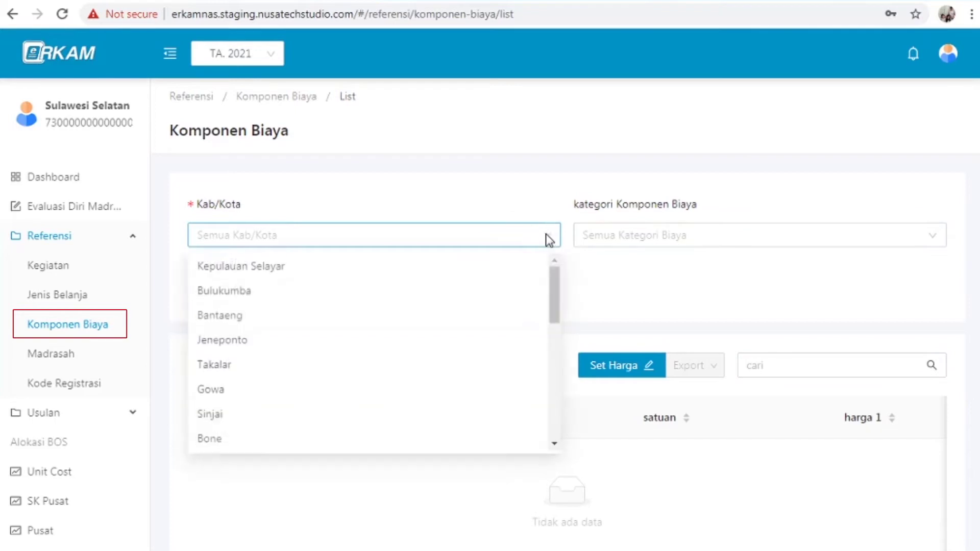
left_click(446, 266)
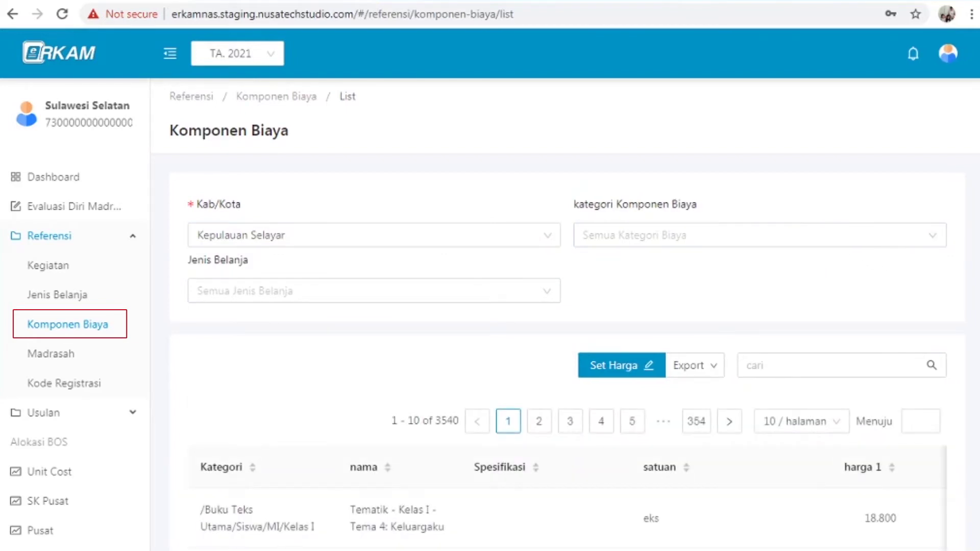
- Search the cost components for "honor" and check harga 1 of the honor items, including Honor Pengawas Ujian
left_click(763, 365)
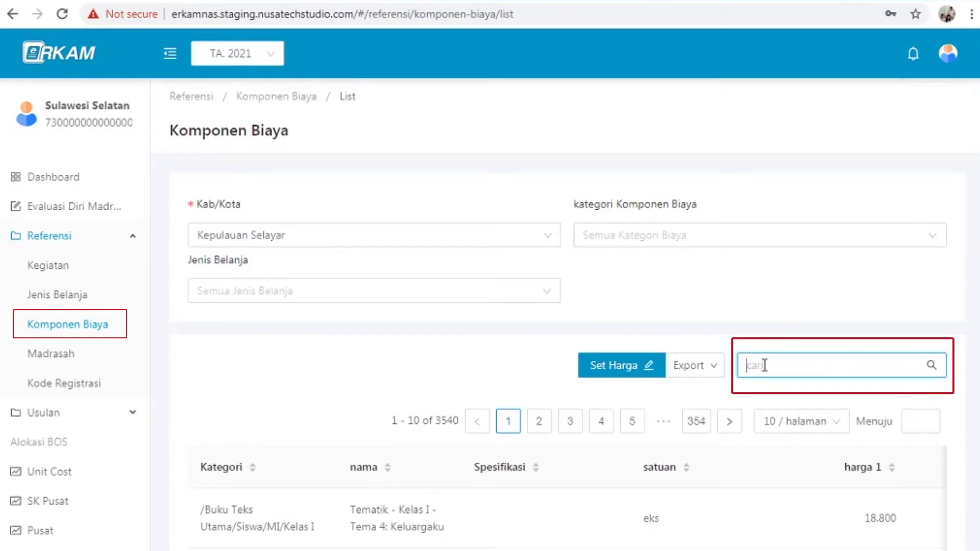
type("hon")
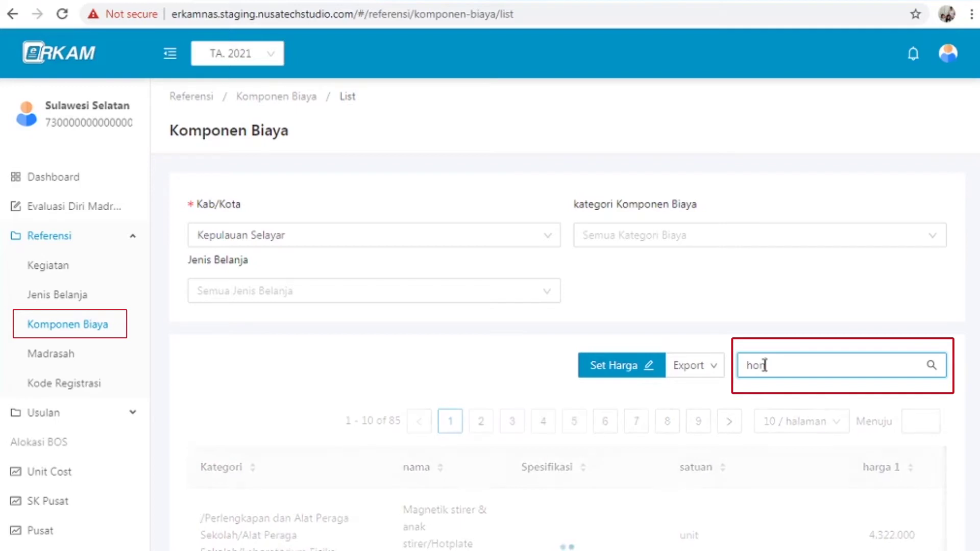
type("or")
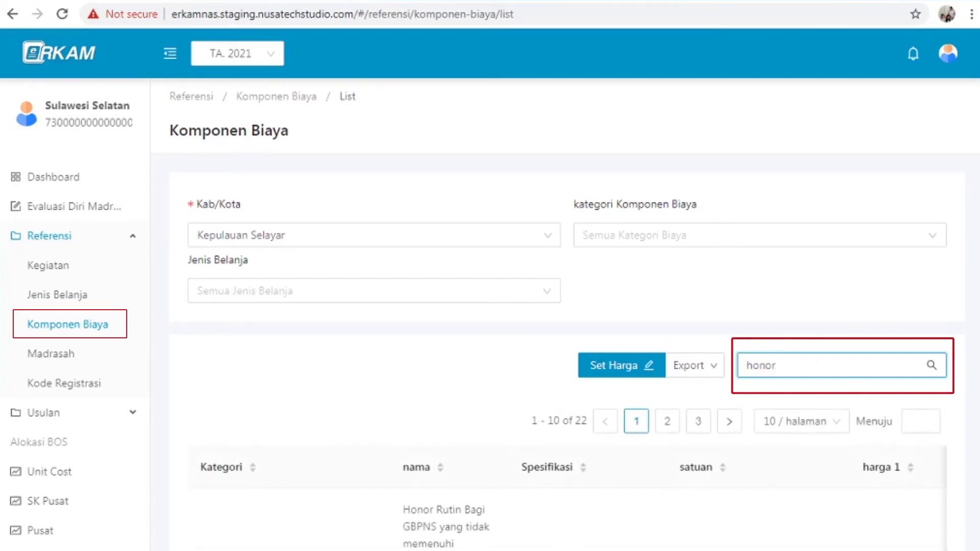
scroll(561, 316, "down", 8)
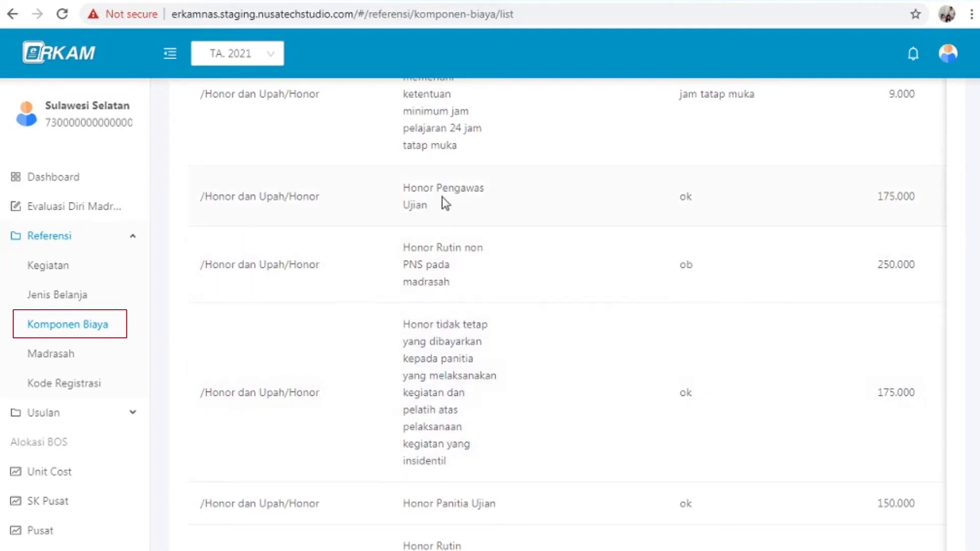
scroll(428, 341, "up", 9)
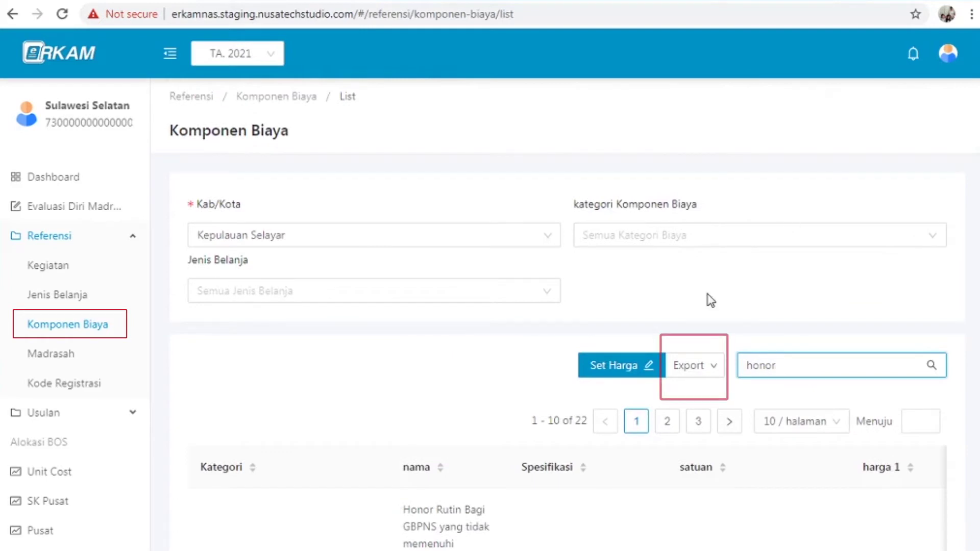
- Clear the search, then export the Kepulauan Selayar cost components to Excel and open the downloaded file
key("BackSpace")
key("BackSpace")
key("BackSpace")
key("BackSpace")
key("BackSpace")
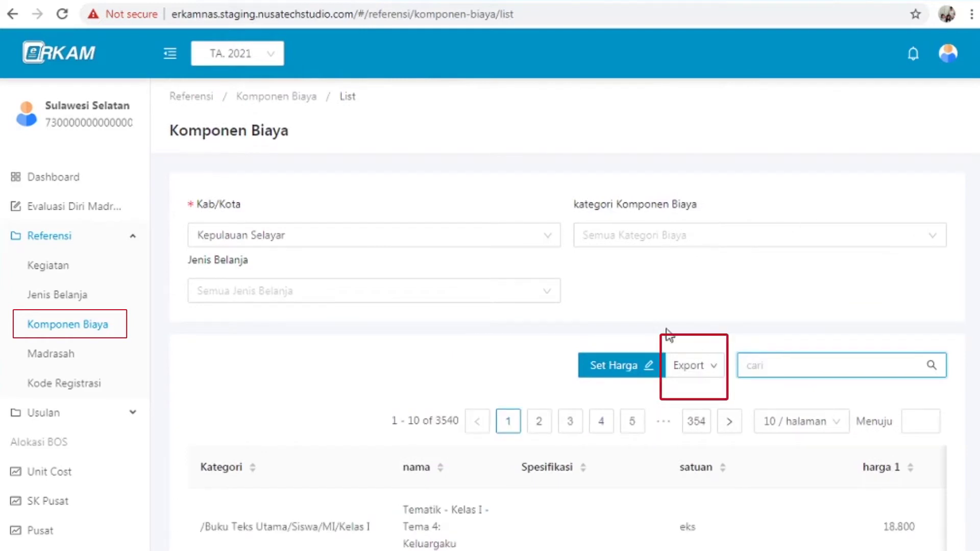
mouse_move(717, 376)
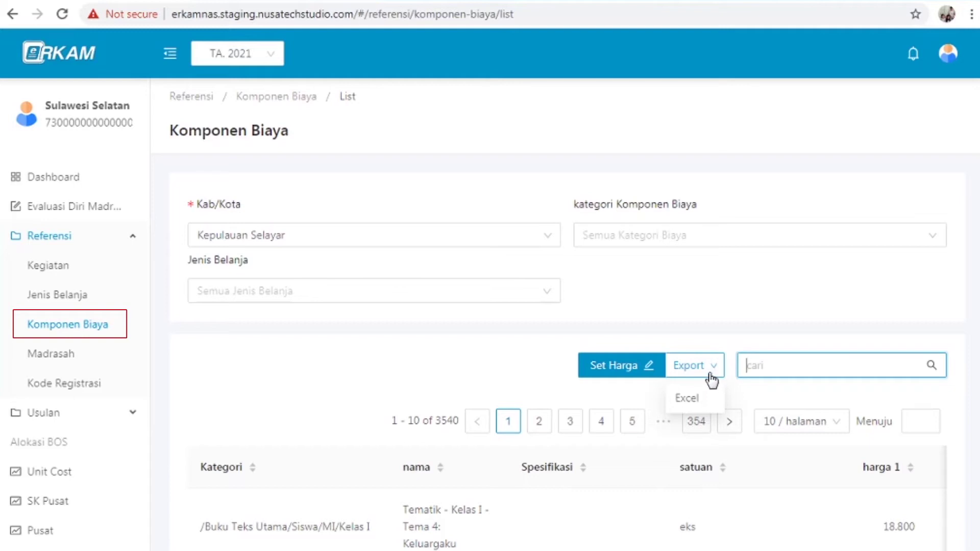
left_click(639, 317)
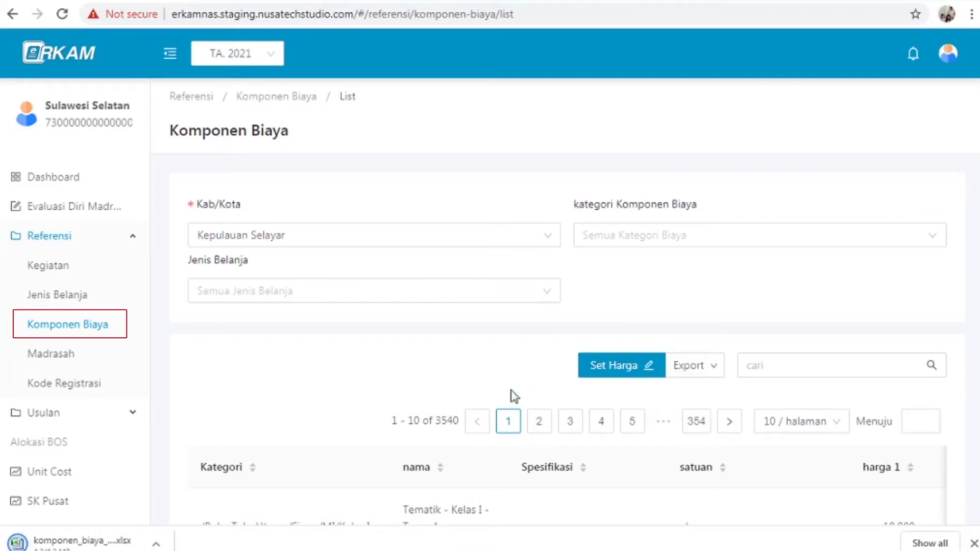
left_click(156, 545)
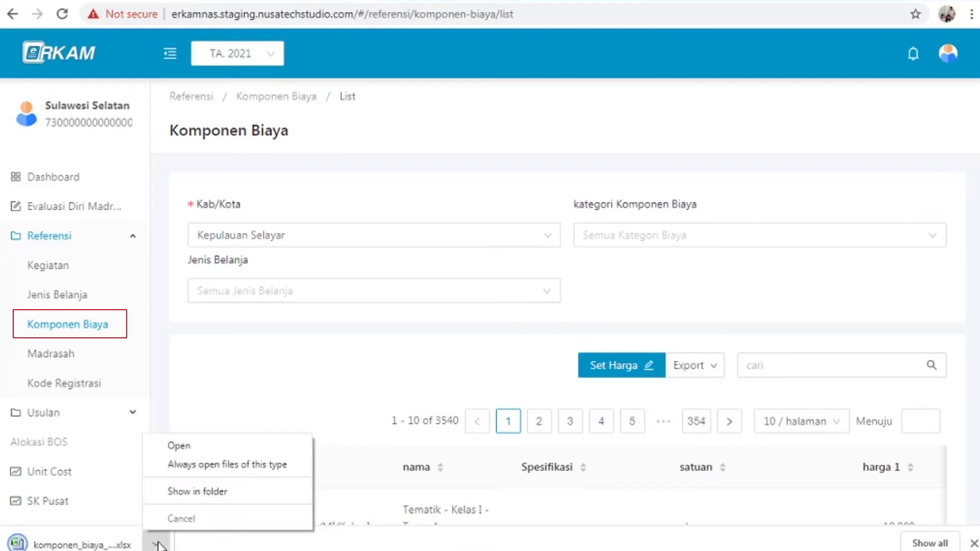
left_click(219, 445)
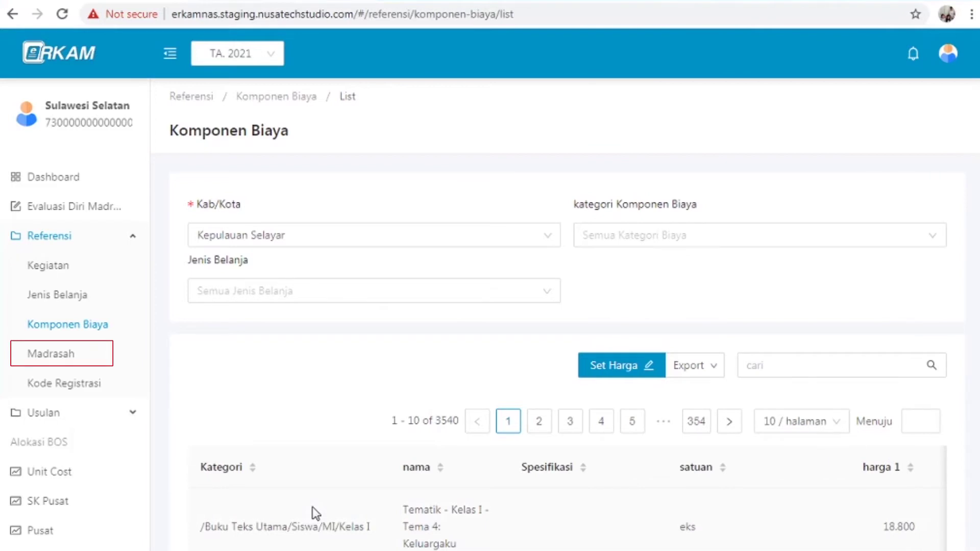
- Open the Madrasah reference, filter it by Kab/Kota Kepulauan Selayar and look through the listed schools
left_click(62, 357)
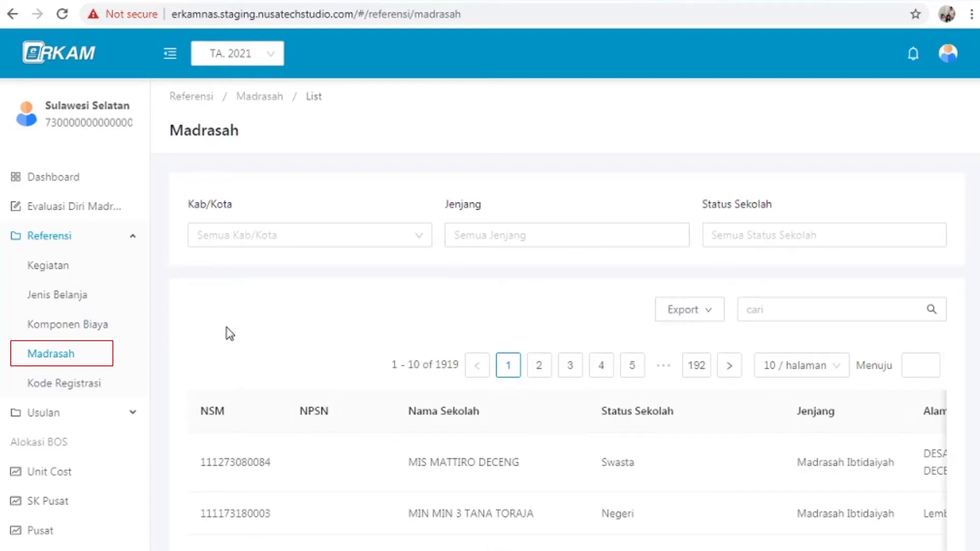
left_click(420, 243)
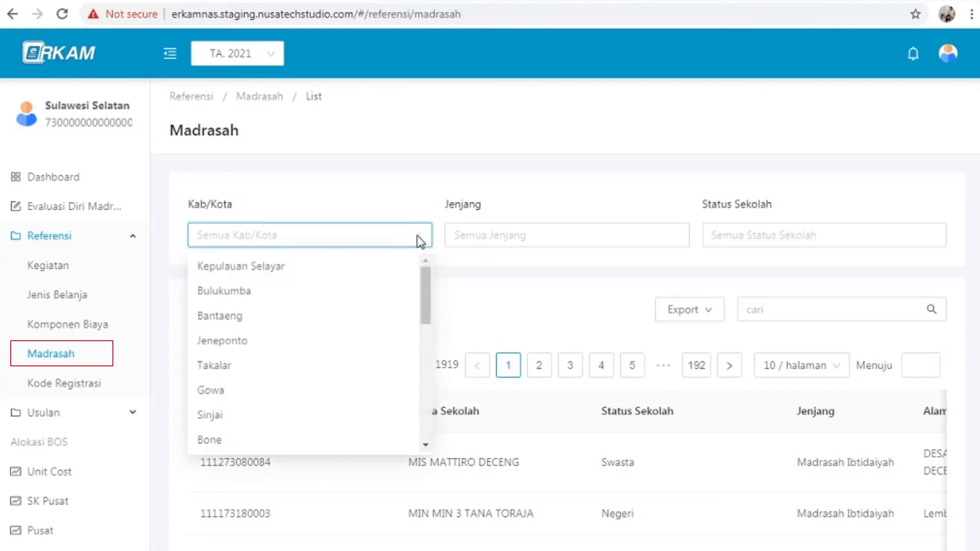
left_click(358, 271)
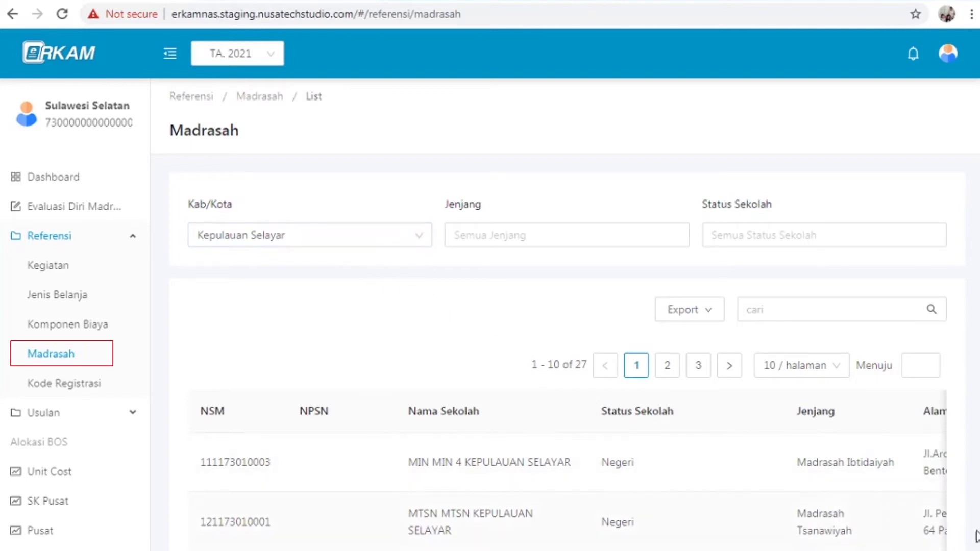
scroll(924, 348, "down", 9)
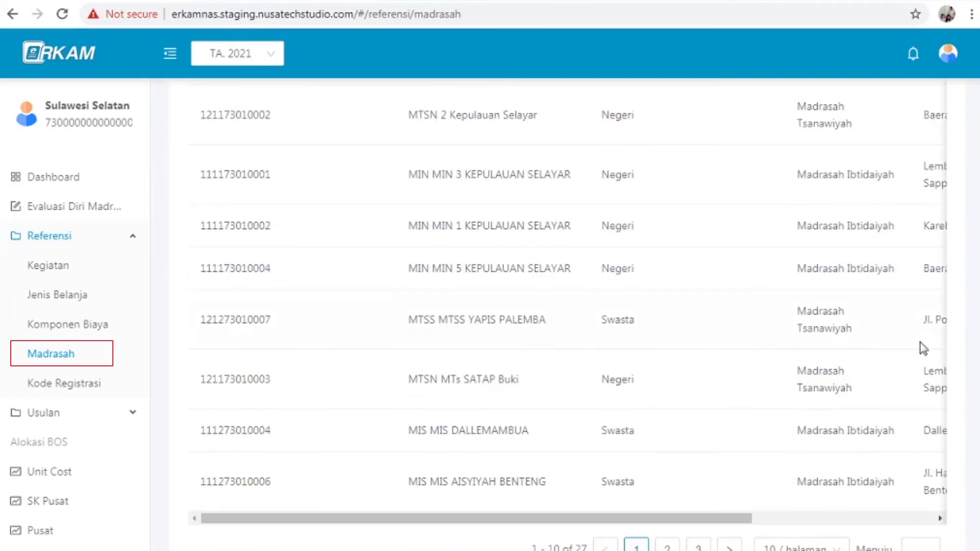
scroll(566, 317, "up", 9)
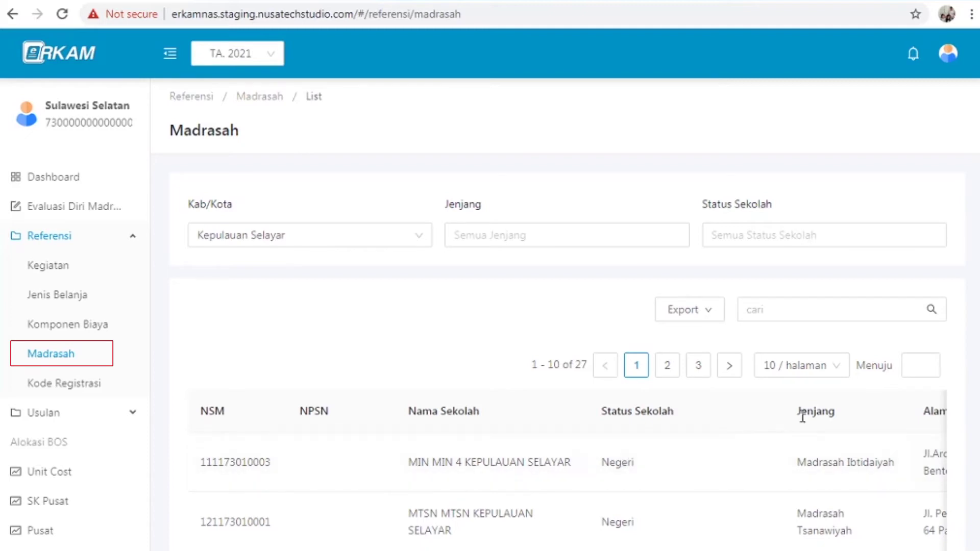
- Export the Kepulauan Selayar madrasah list to Excel and open the exported spreadsheet
scroll(831, 428, "right", 5)
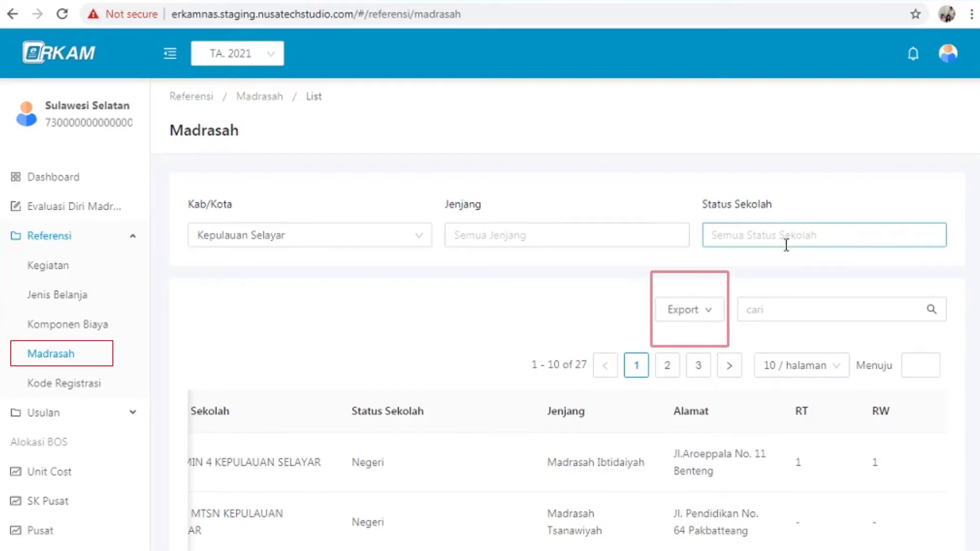
mouse_move(666, 318)
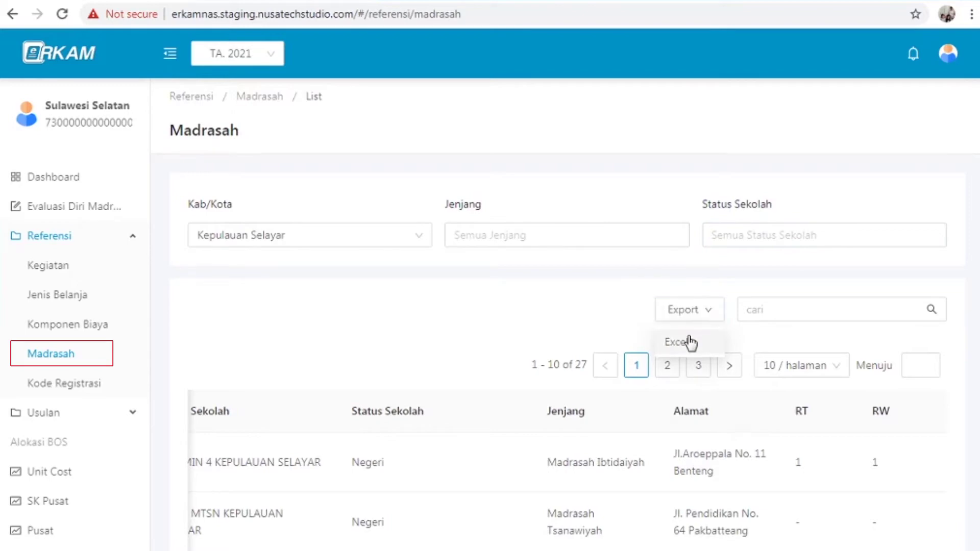
left_click(684, 342)
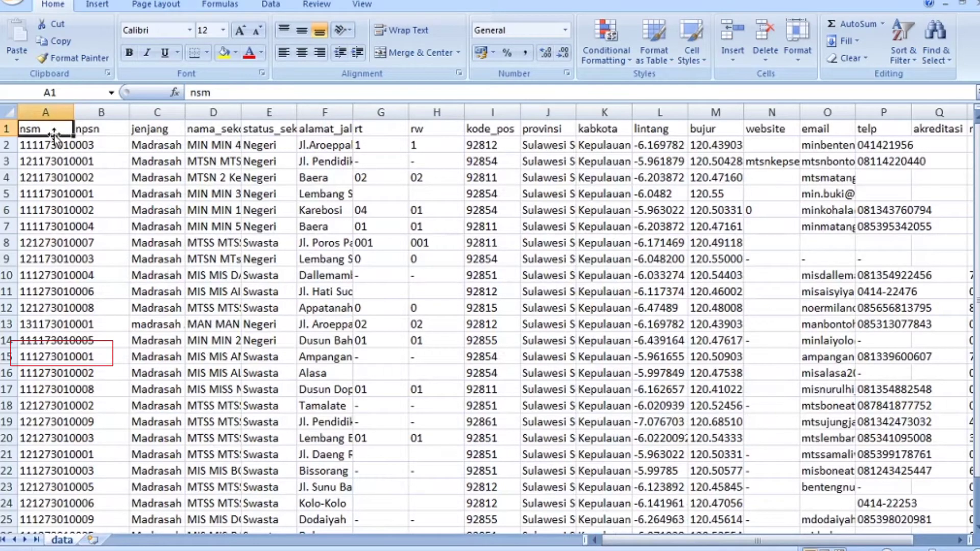
- Examine the header columns of the exported madrasah sheet, starting from nsm
key("Right")
key("Right")
key("Right")
key("Right")
key("Right")
key("Right")
key("Right")
key("Right")
key("Right")
key("Right")
key("Right")
key("Right")
key("Right")
key("Left")
key("Left")
key("Left")
key("Left")
key("Left")
key("Left")
key("Left")
key("Right")
key("Right")
key("Left")
key("Left")
key("Left")
key("Left")
key("Right")
key("Right")
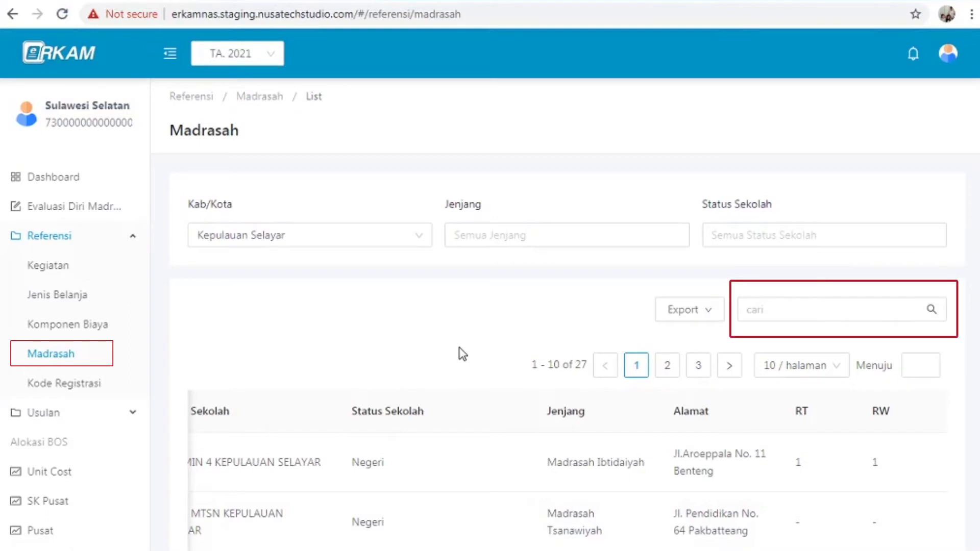
left_click(706, 312)
left_click(757, 310)
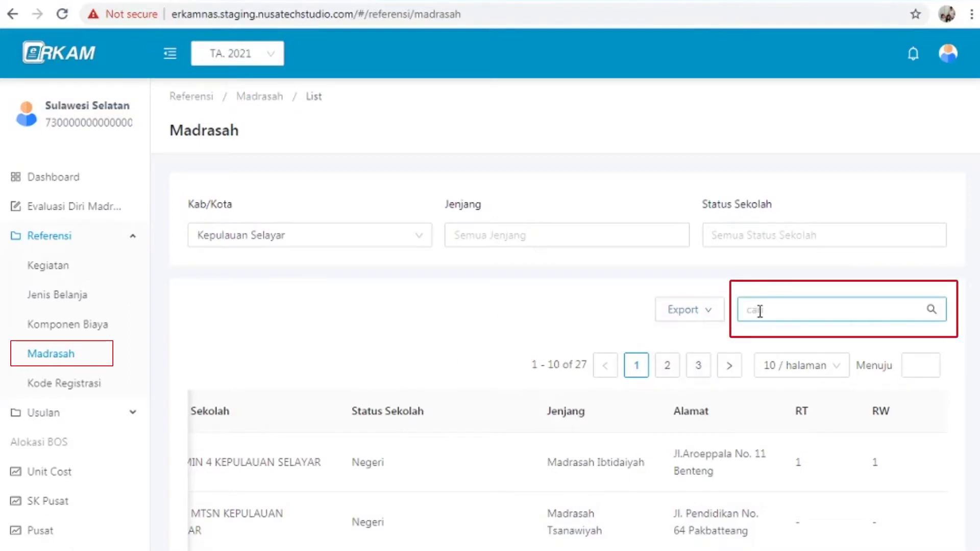
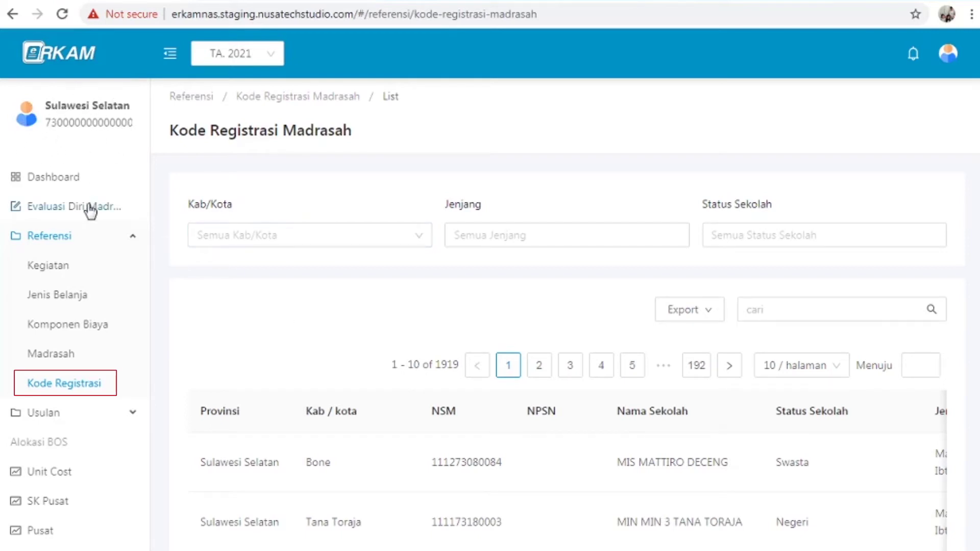
- Filter the Kode Registrasi Madrasah list by Kab/Kota Kepulauan Selayar, Jenjang Madrasah Ibtidaiyah and Status Sekolah Negeri
scroll(208, 408, "down", 2)
scroll(207, 408, "right", 5)
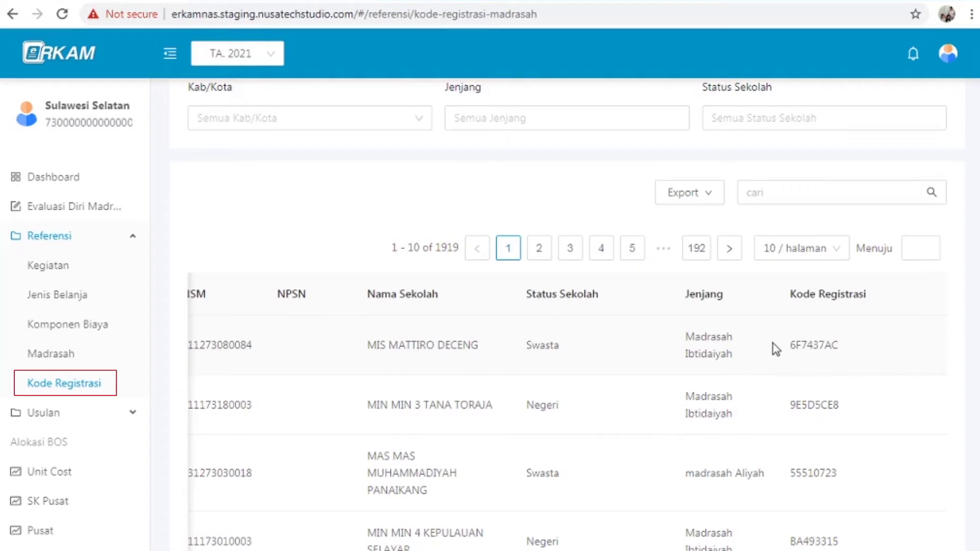
scroll(420, 240, "up", 2)
left_click(420, 240)
left_click(341, 268)
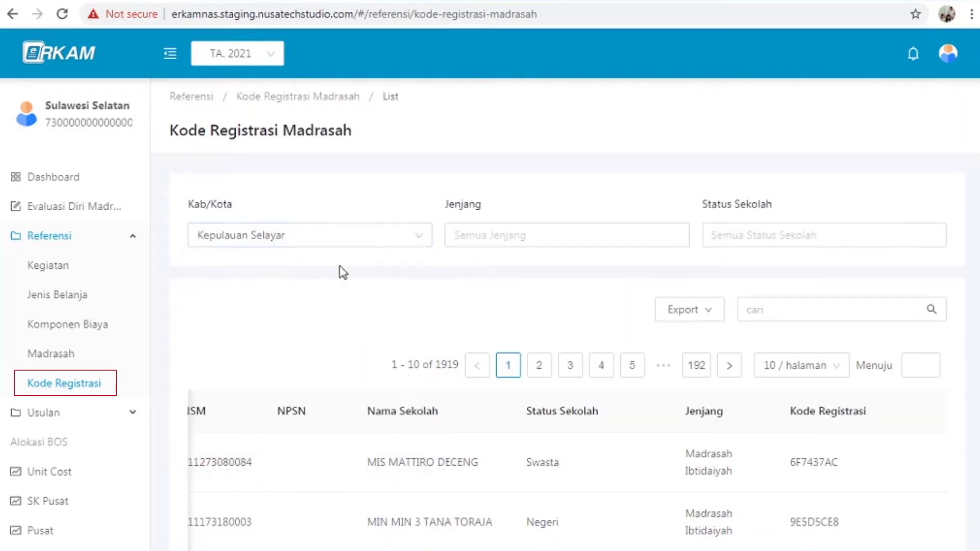
left_click(585, 239)
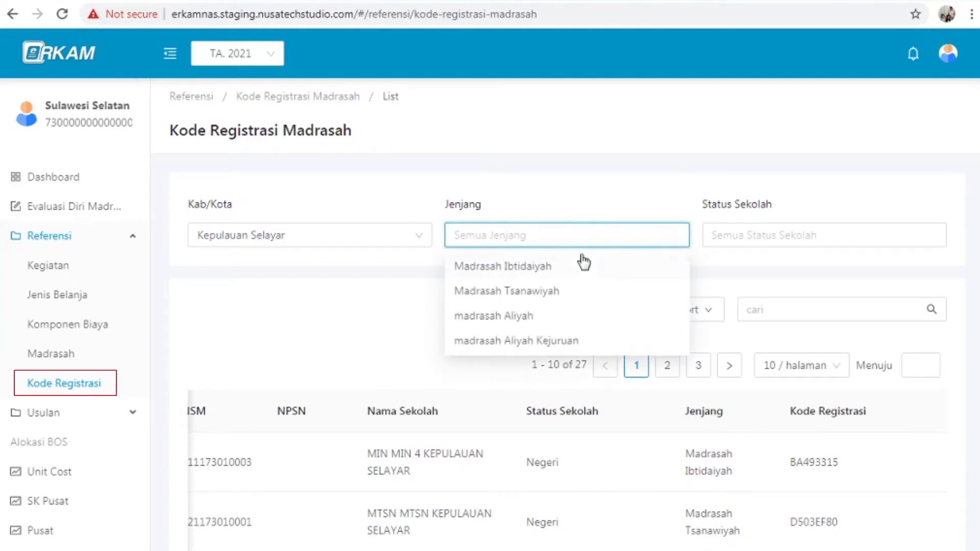
left_click(583, 267)
left_click(849, 239)
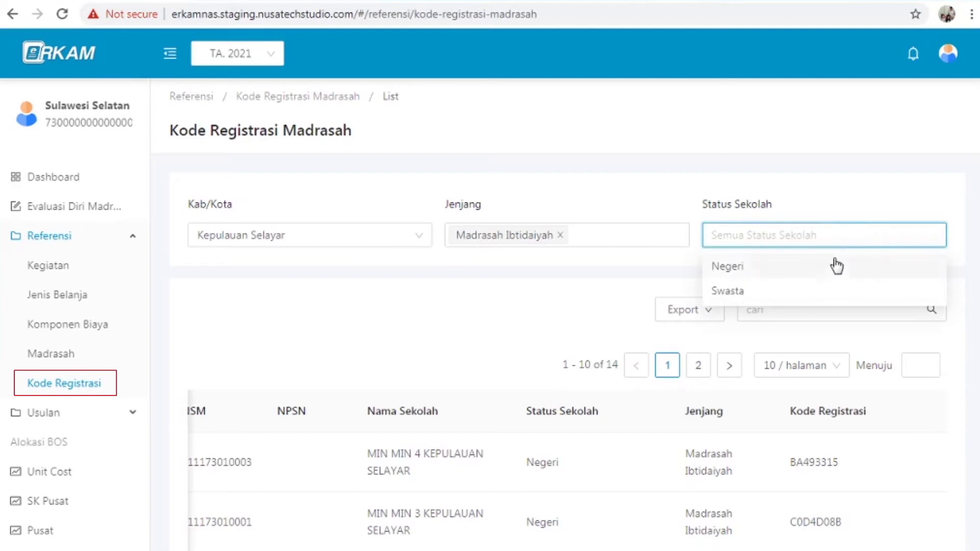
left_click(835, 272)
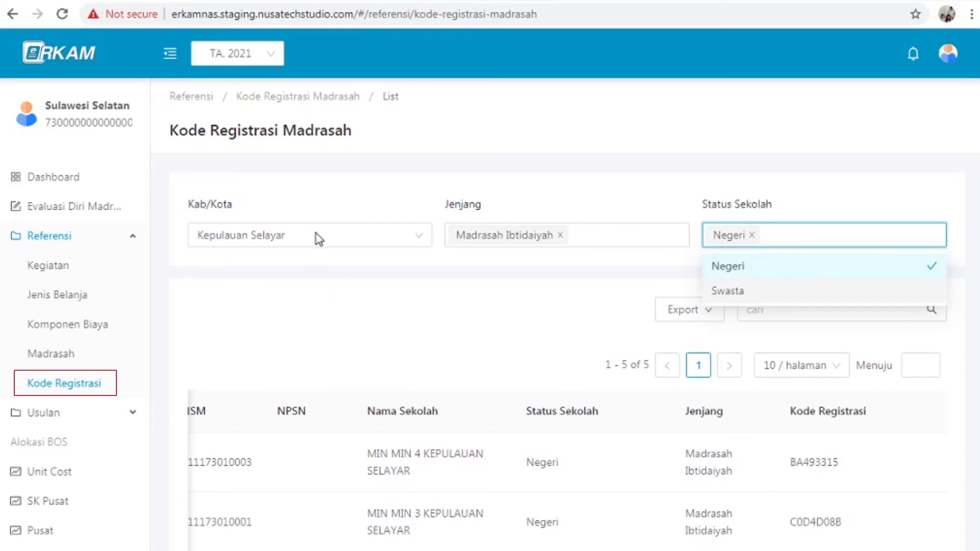
left_click(663, 267)
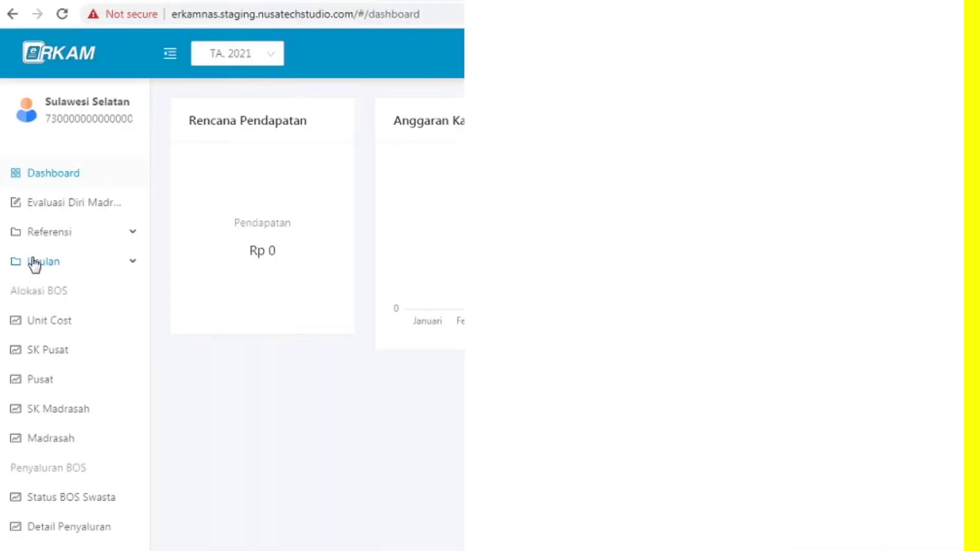
- Open the Usulan Kegiatan list and look through its columns from Tahun to Aksi
left_click(133, 264)
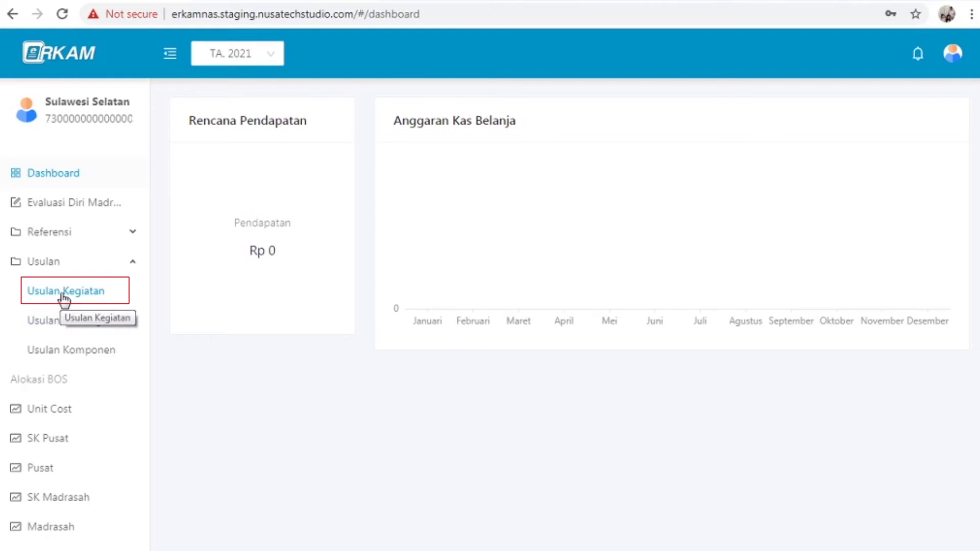
left_click(65, 299)
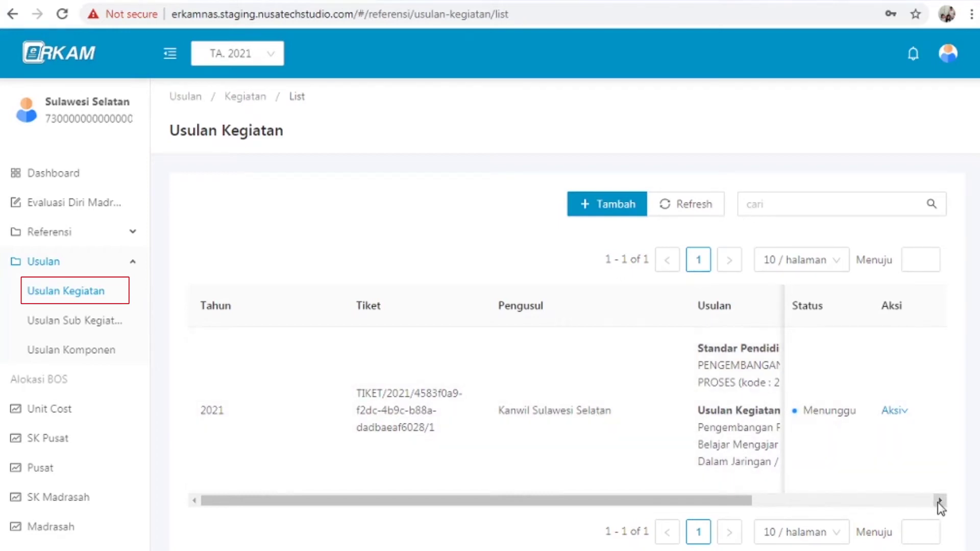
left_click_drag(938, 503, 938, 502)
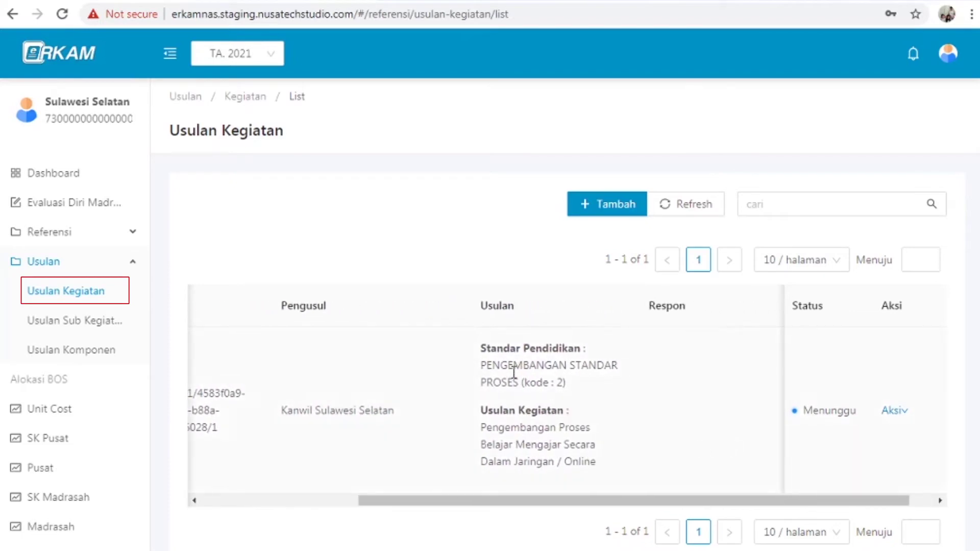
scroll(516, 388, "right", 1)
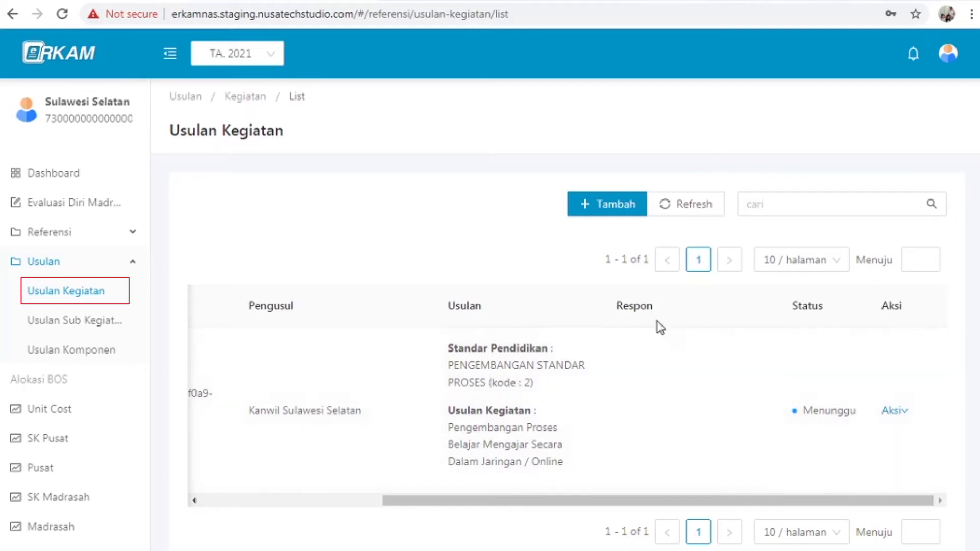
- View the details of the existing activity proposal, including its sub-activity and BOS usage, and close them
left_click(901, 414)
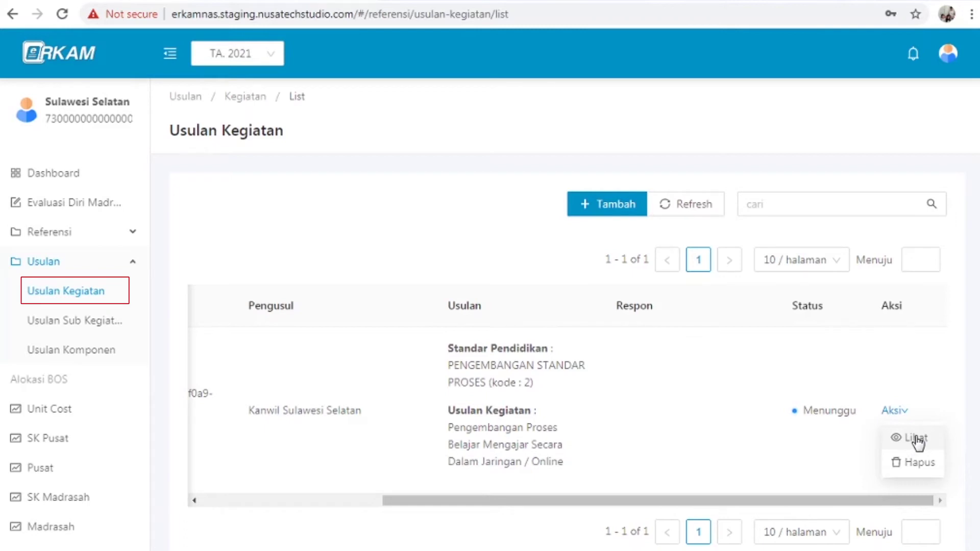
left_click(915, 438)
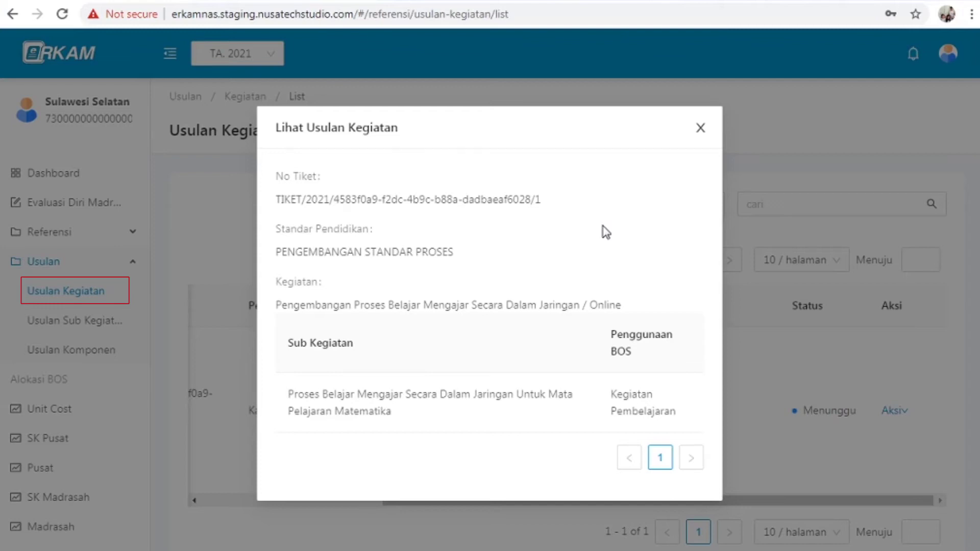
key("Escape")
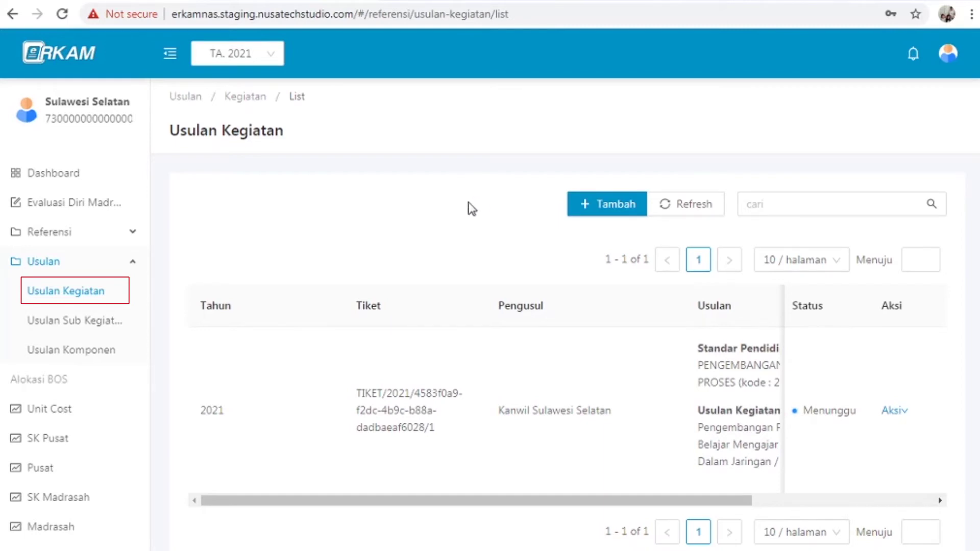
- Start a new Usulan Kegiatan request with PENGEMBANGAN STANDAR PROSES as the Standar Pendidikan
left_click(615, 206)
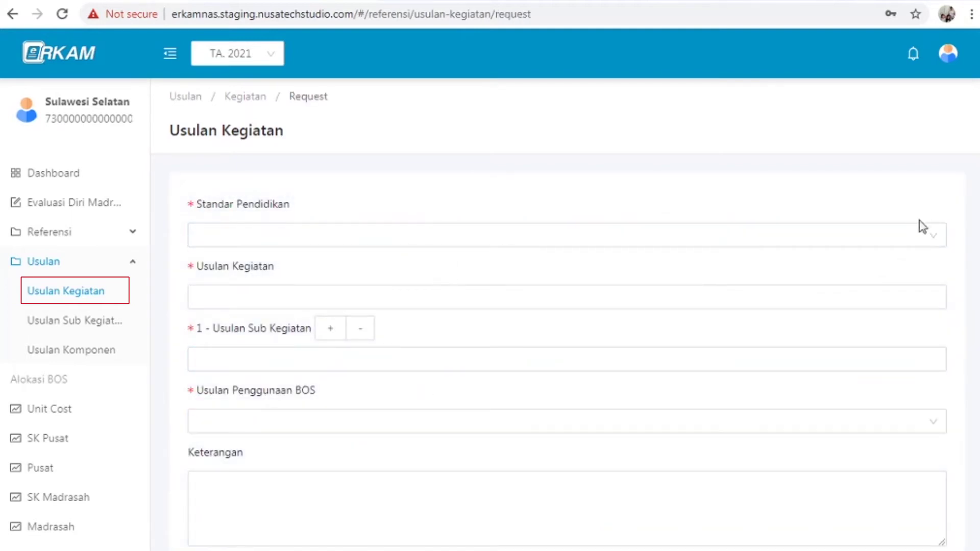
left_click(932, 236)
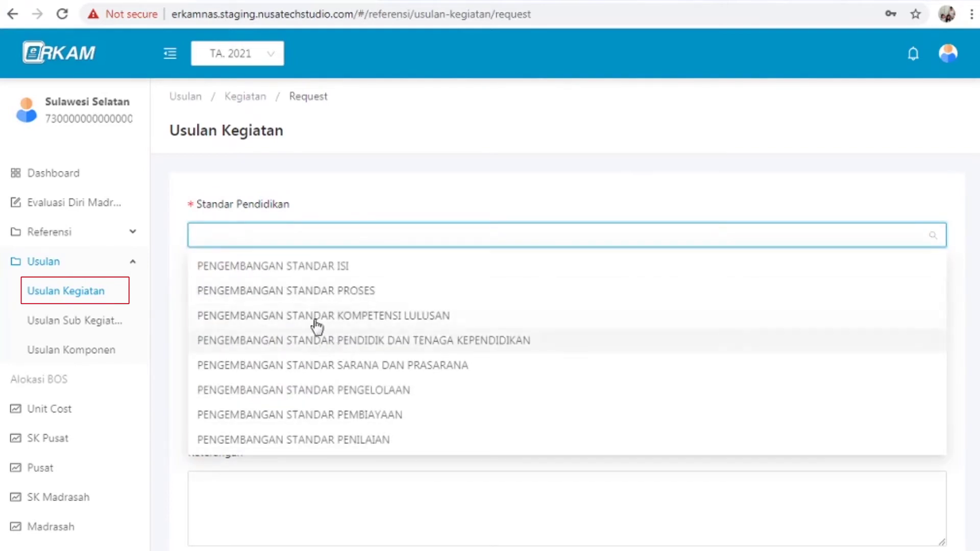
left_click(322, 291)
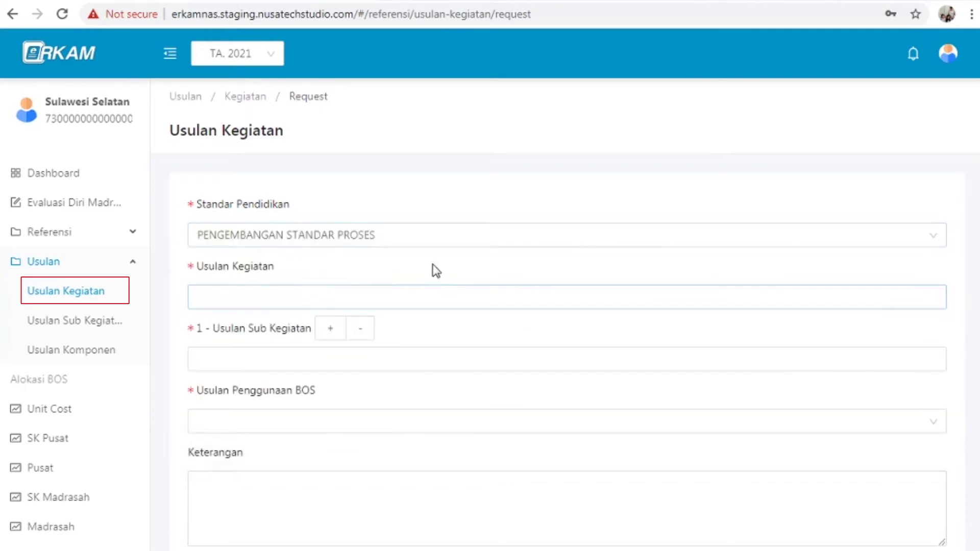
- Enter "Pengembangan Standar Penilaian Untuk Kegiatan Belajar Mengajar Secara Dalam Jaringan / Online" as the Usulan Kegiatan
left_click(832, 292)
type("Peng")
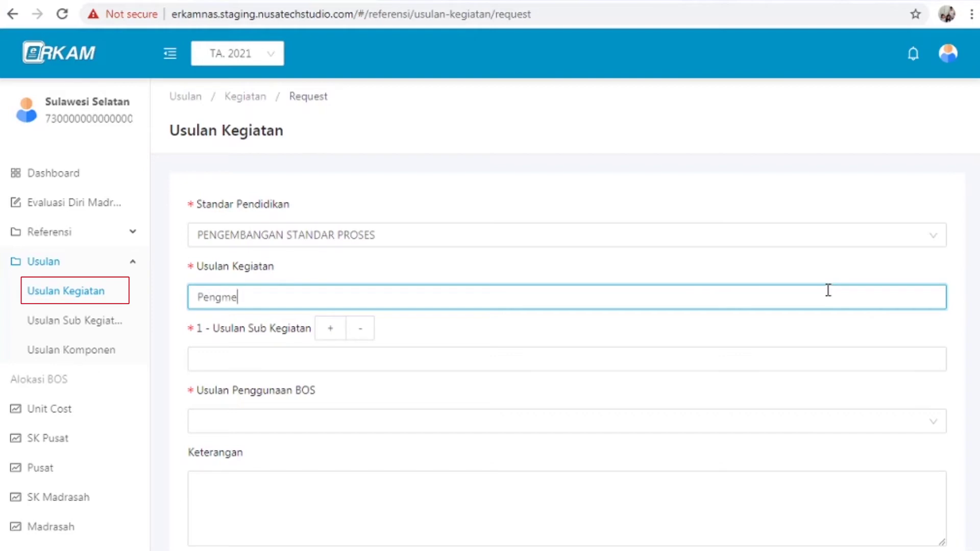
type("embangan Standar Penilaian Untuk")
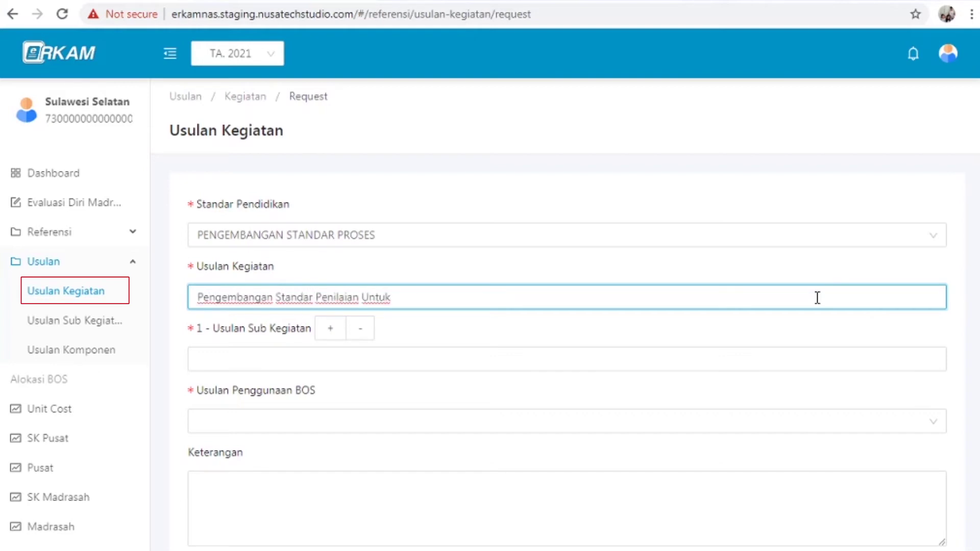
type(" Kegiatan Belajar Mengajar Secar")
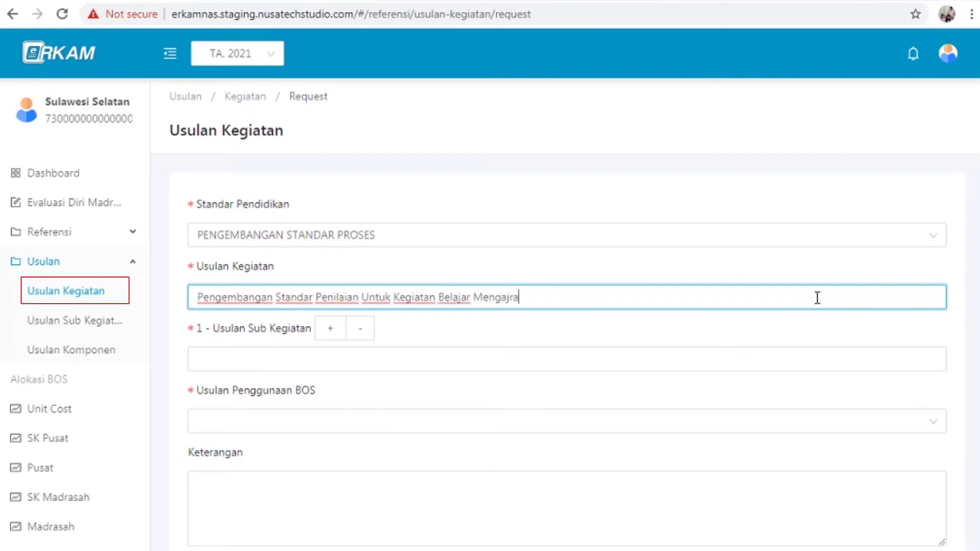
type("a Dalam Jarin")
type("gan ")
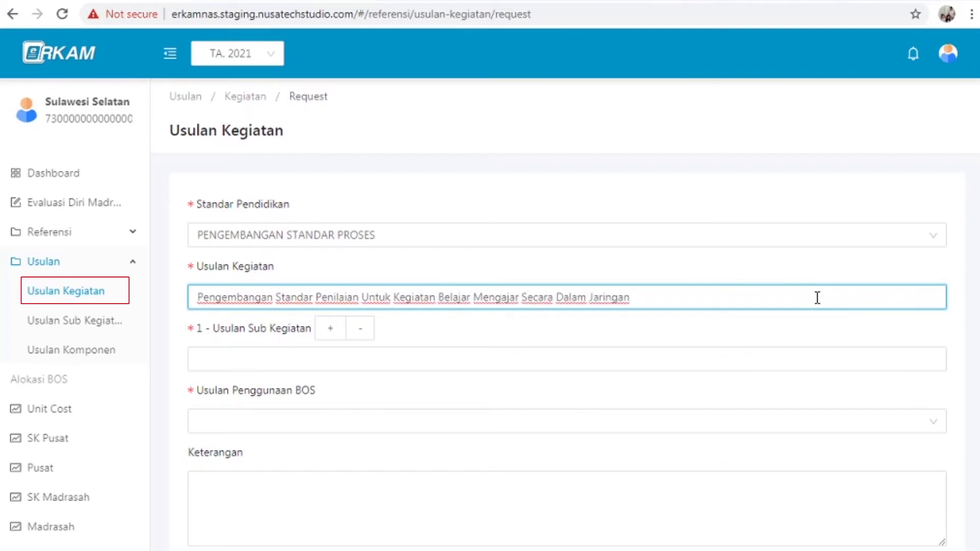
type("/ Online")
- Enter "Penyusunan Sistem Penilaian Untuk Kegiatan Belajar Mengajar Secara Dalam Jaringan Mata Pelajaran Matematika" as the first Usulan Sub Kegiatan
left_click(278, 360)
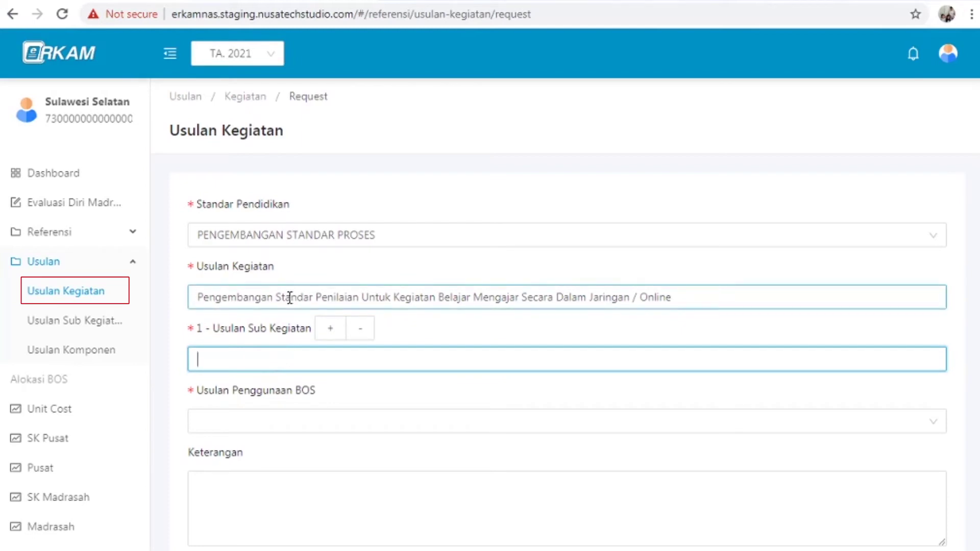
type("Penyusunan Sistem Penilaian Untuk Kegiatan")
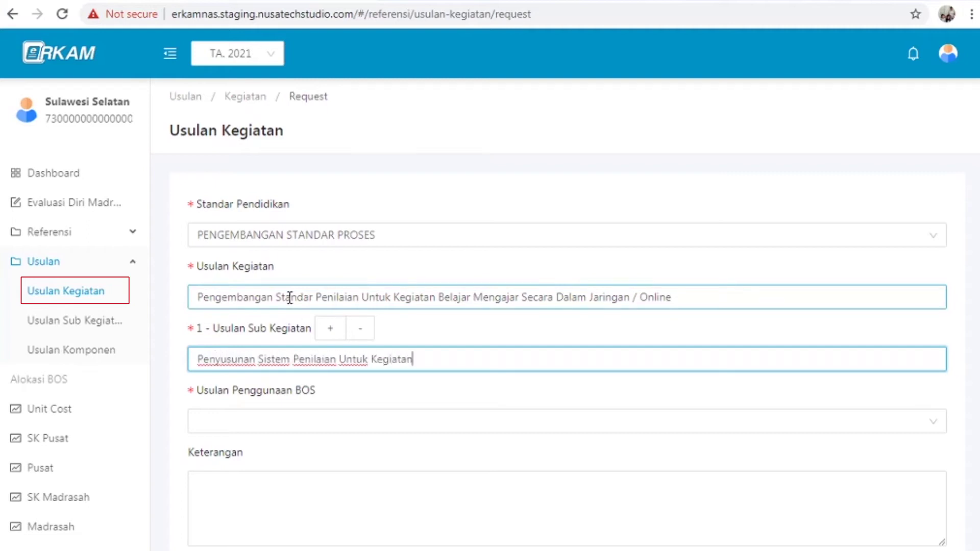
type(" Belajar Mengajar Secara Dal")
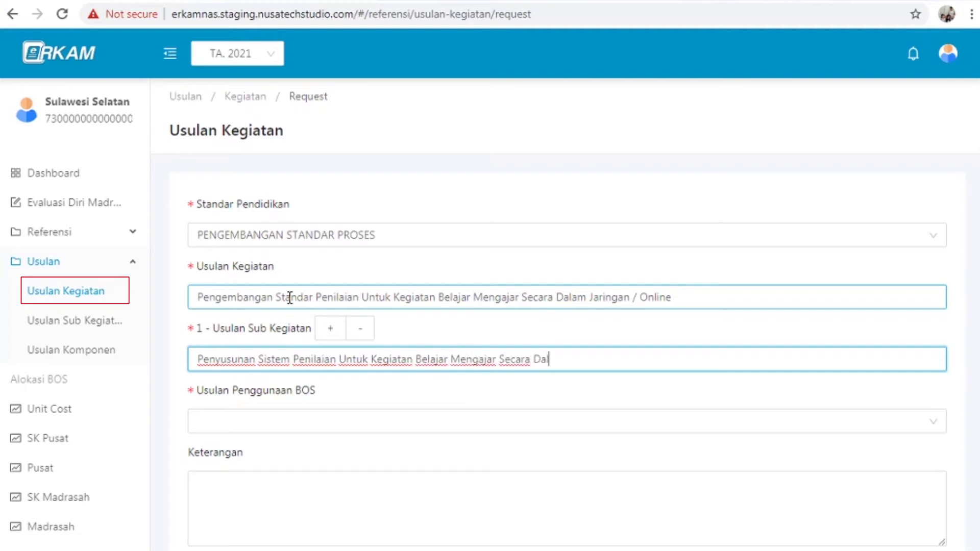
type("am Jaringan Mata Pelajaran Matematika")
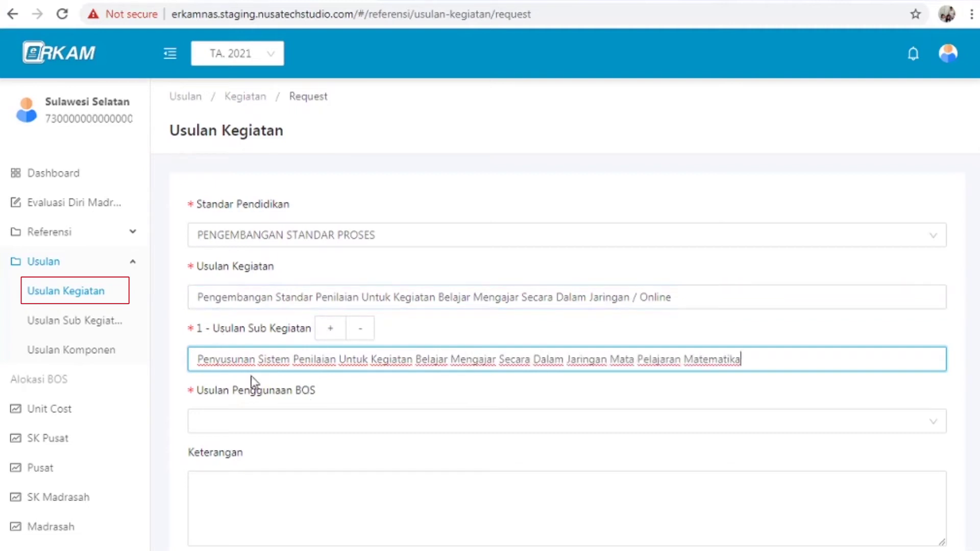
- Set Usulan Penggunaan BOS to Kegiatan Pembelajaran
left_click(938, 422)
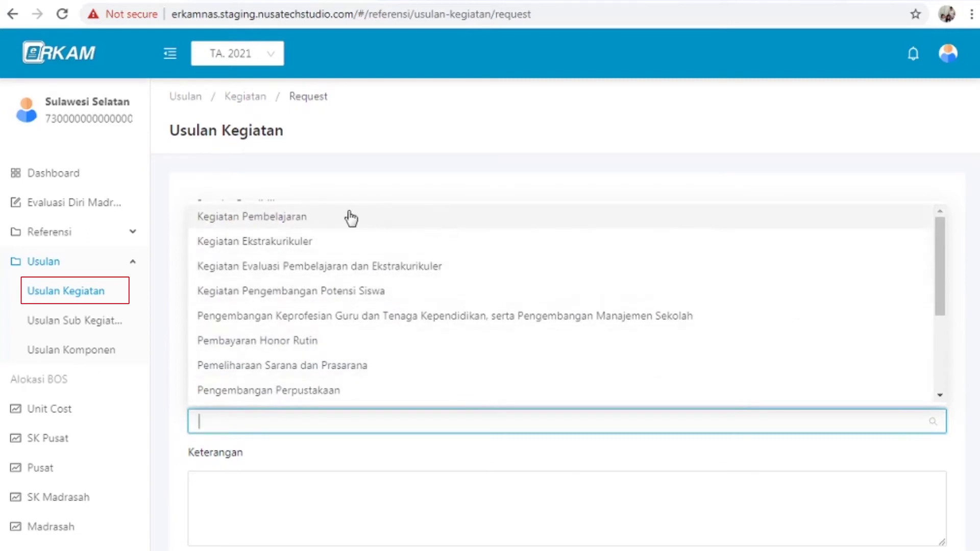
left_click(331, 230)
left_click(299, 423)
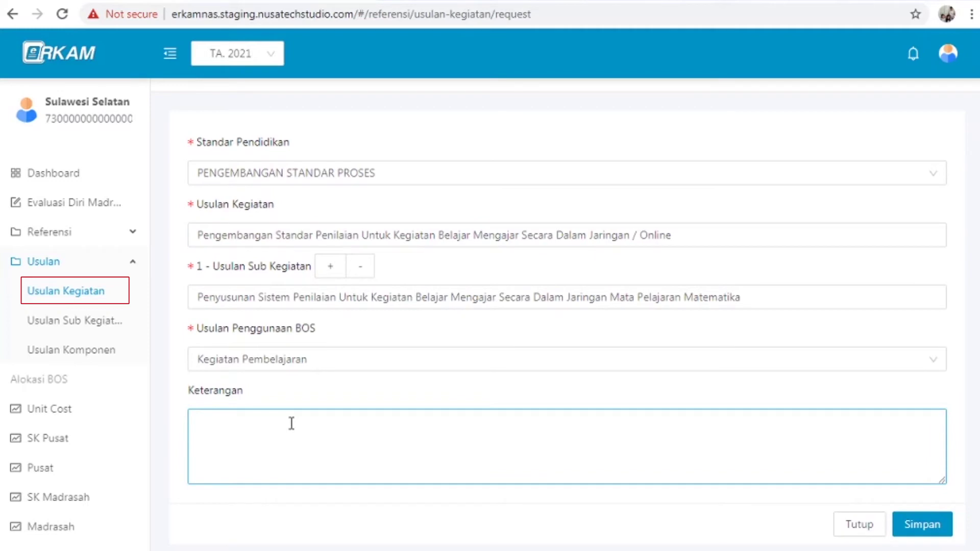
- Fill in the Keterangan with "Dalam kondisi pandemik COVID - 19"
left_click(430, 472)
type("Dalam kondisi Z")
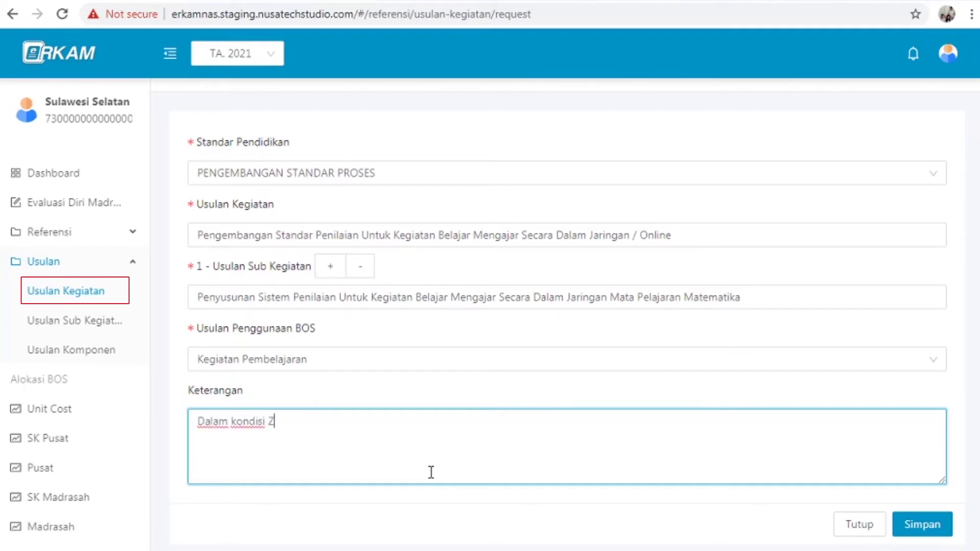
key("BackSpace")
type("P")
key("BackSpace")
type("pandemic")
key("BackSpace")
key("BackSpace")
type("k C")
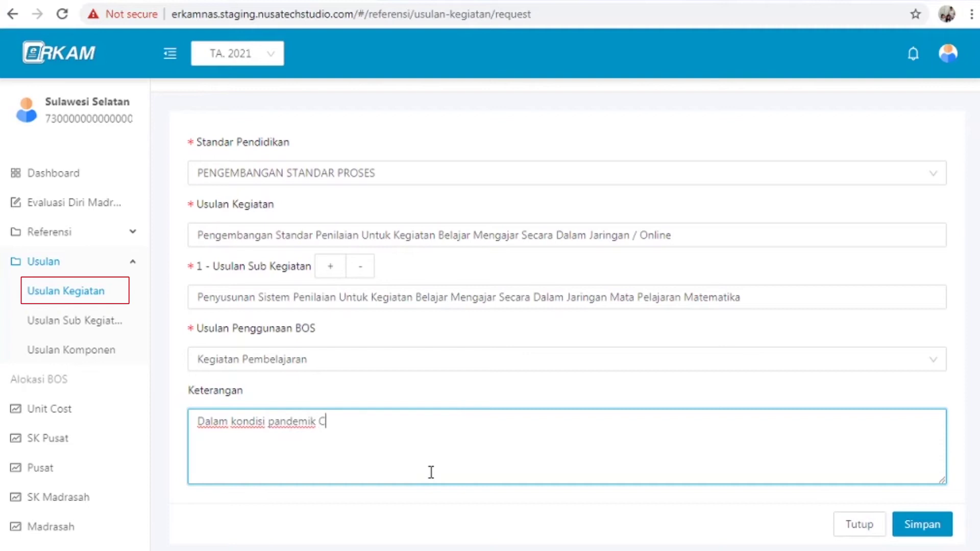
type("o")
type("OVID - 19")
- Save the new activity proposal and check the entries in the Usulan Kegiatan list
key("shift+Tab")
key("shift+Tab")
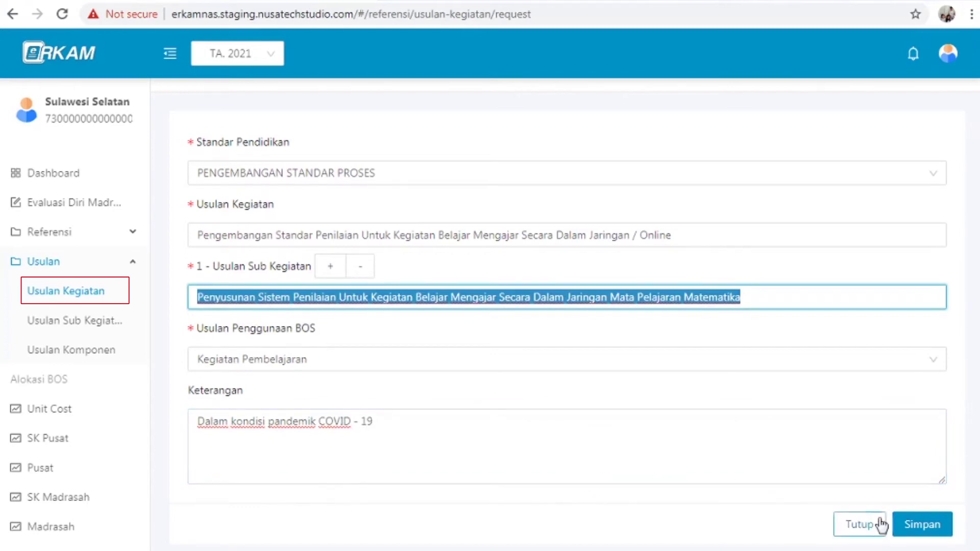
left_click(923, 526)
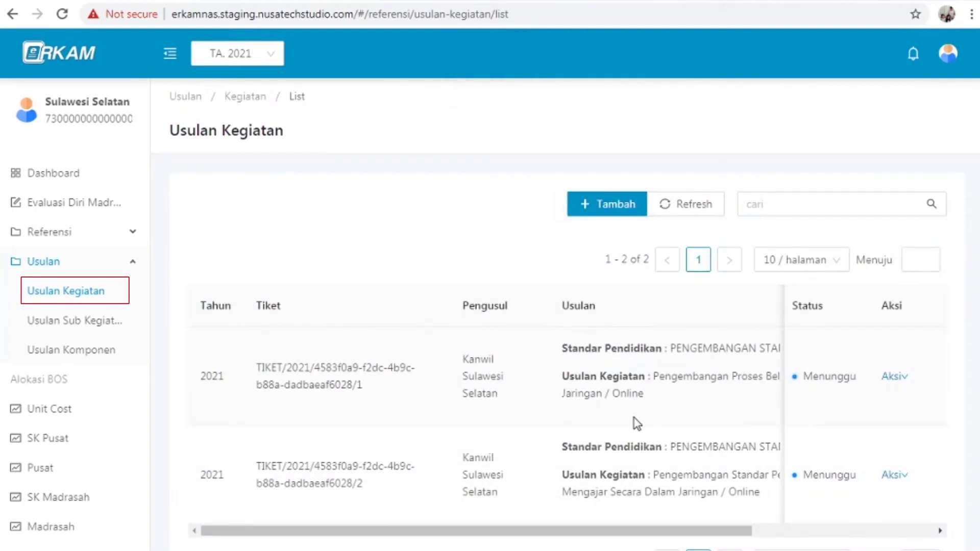
scroll(637, 424, "down", 1)
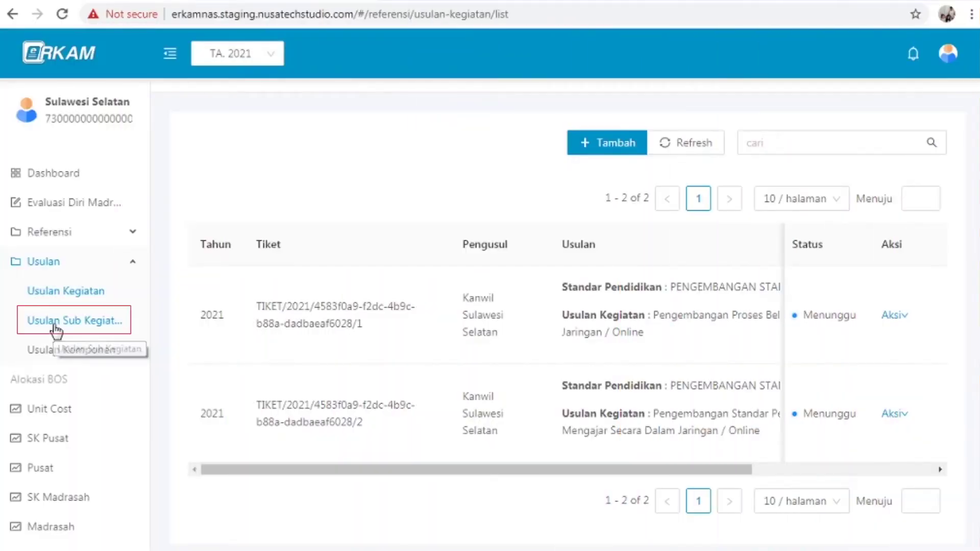
- Start a new Usulan Sub Kegiatan proposal with PENGEMBANGAN STANDAR PROSES as its Standar Pendidikan
left_click(55, 327)
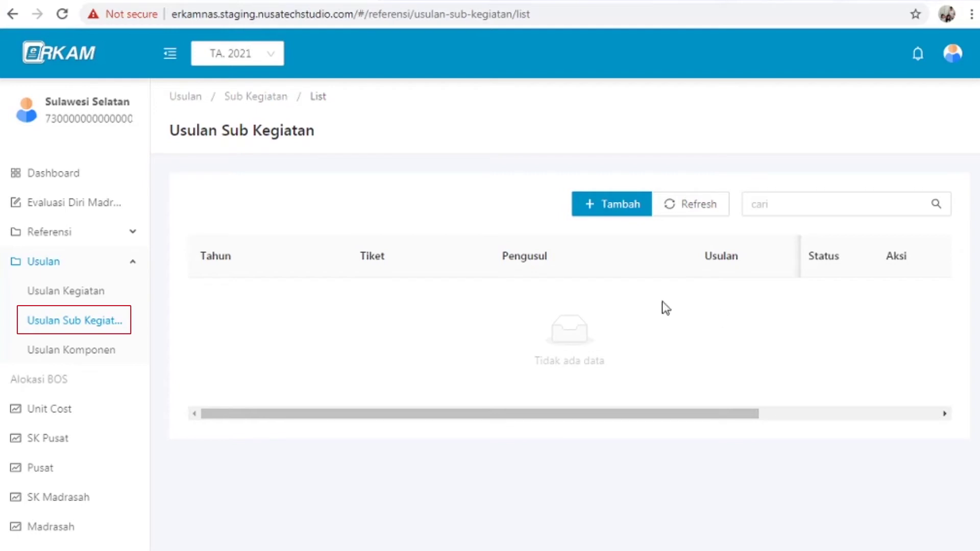
left_click(605, 208)
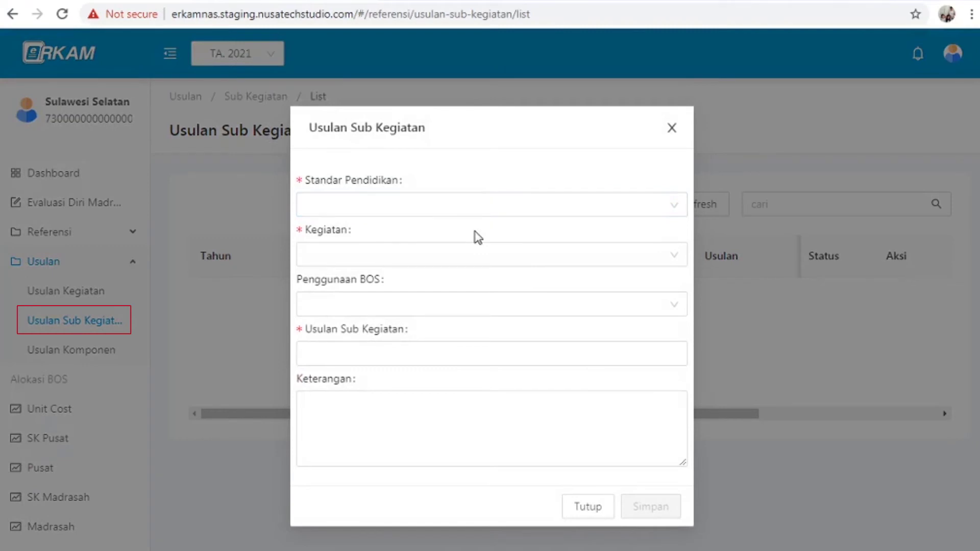
left_click(673, 206)
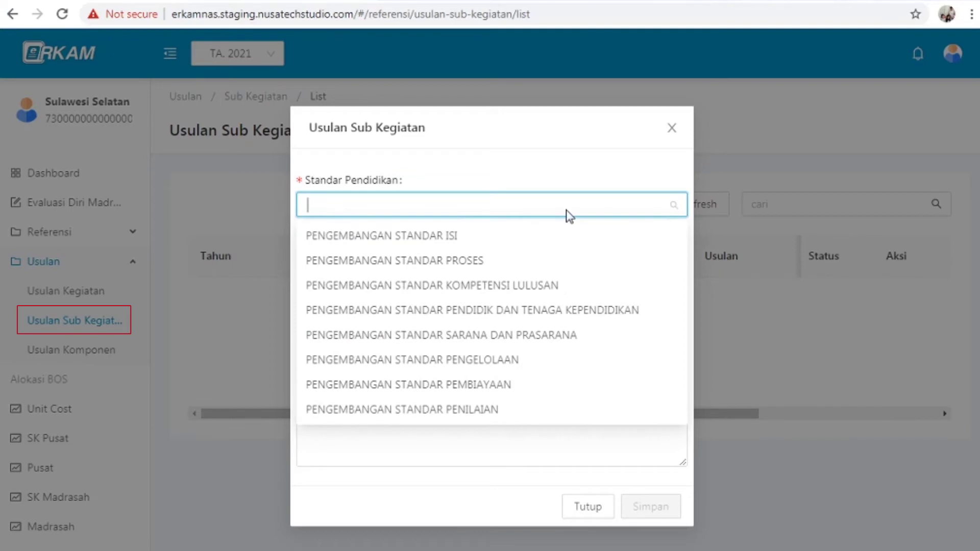
left_click(492, 269)
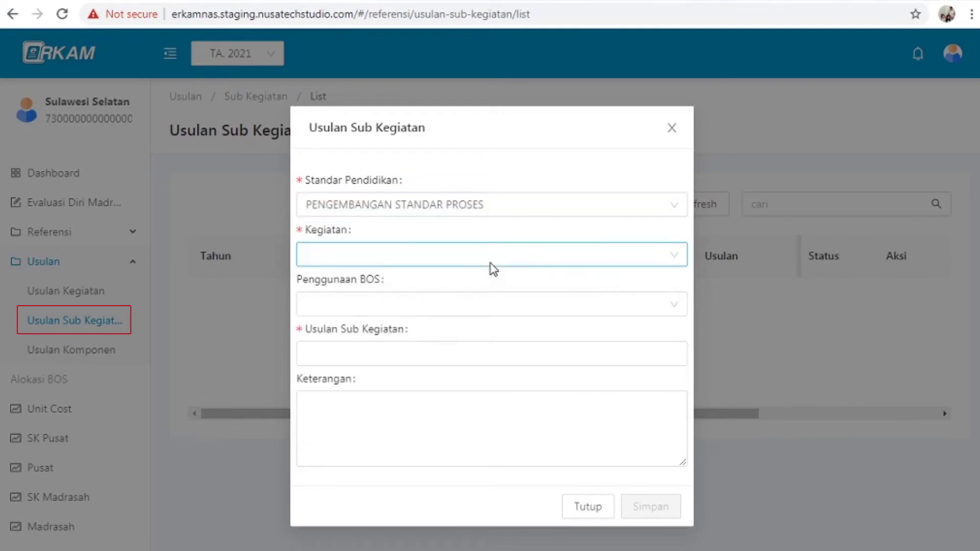
- Set the proposal's Kegiatan to Pengelolaan Kegiatan Belajar Mengajar and its Penggunaan BOS to Kegiatan Pembelajaran
left_click(670, 257)
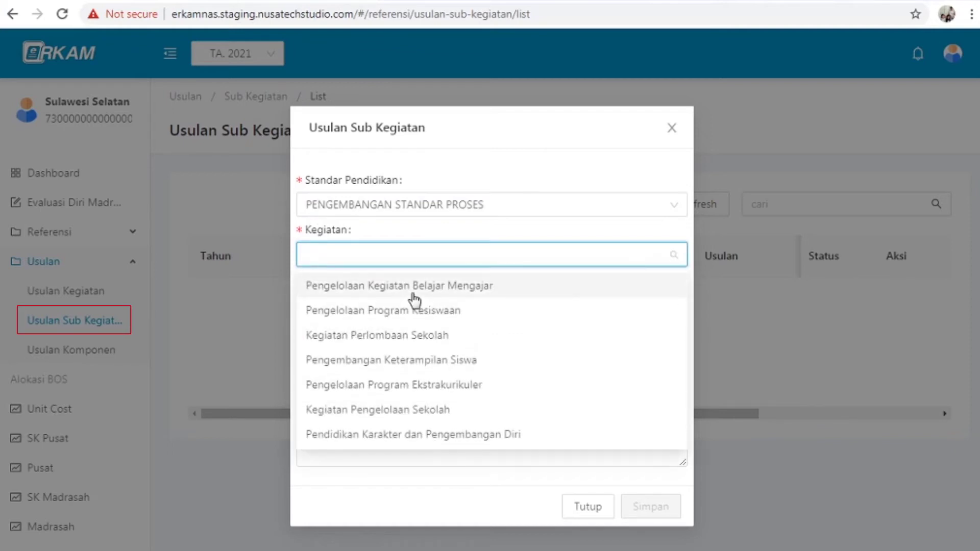
left_click(415, 301)
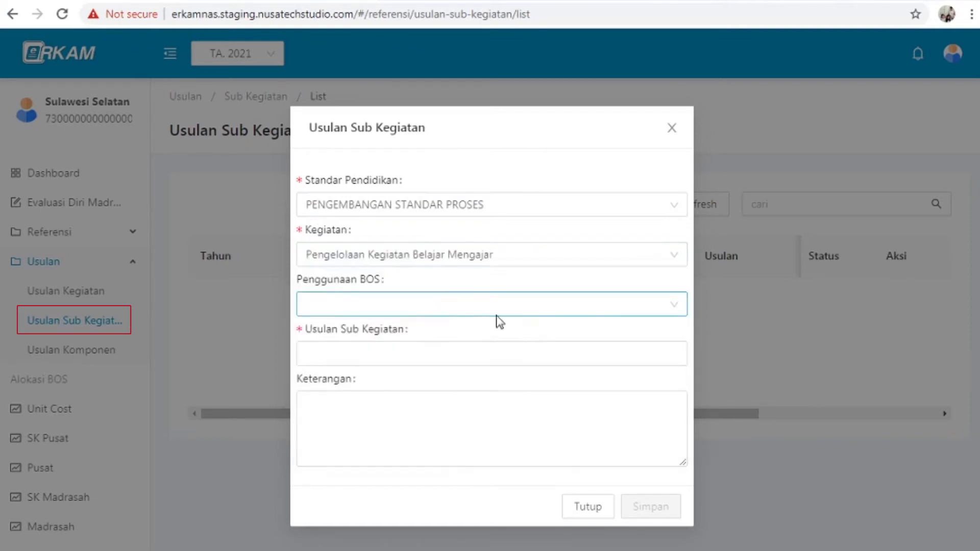
left_click(668, 309)
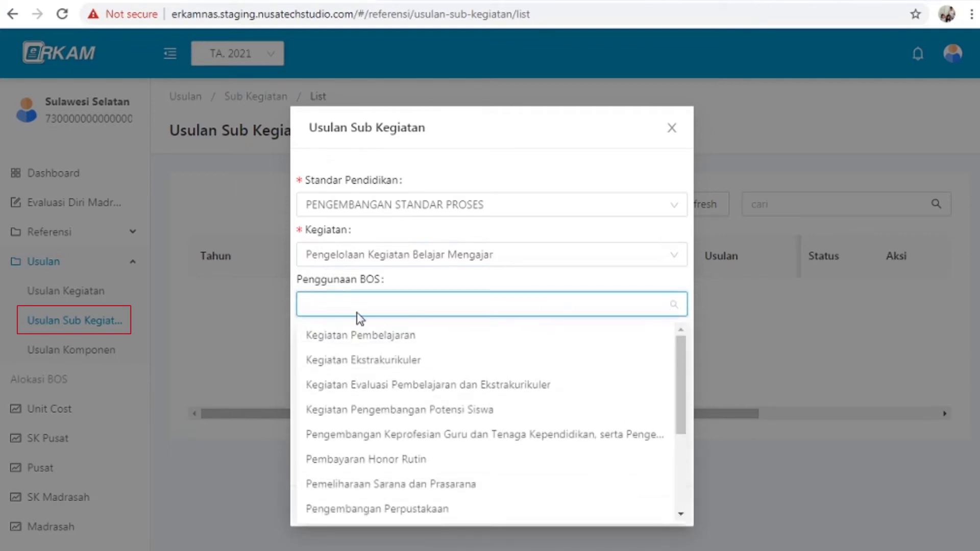
left_click(358, 333)
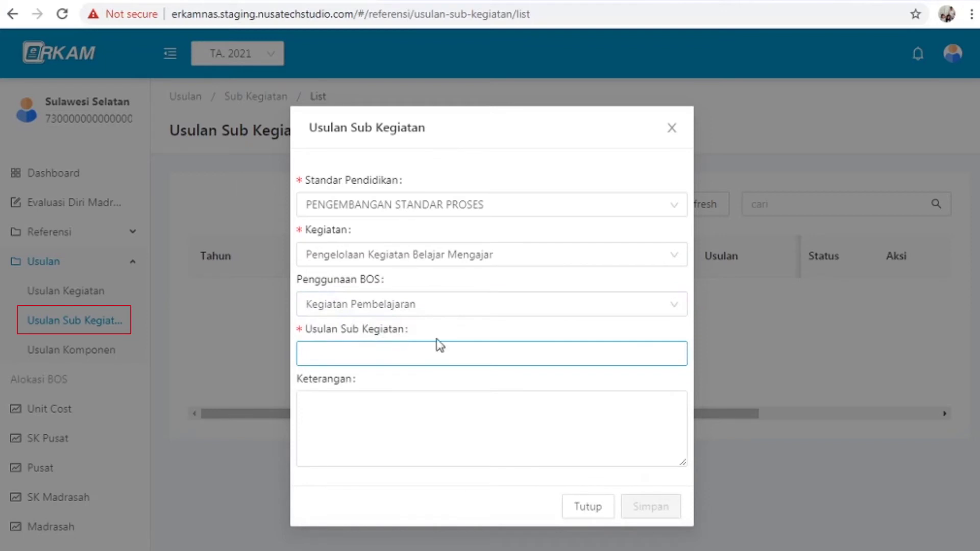
- Enter "Kegiatan Belajar Mengajar Secara Dalam Jaringan Untuk Mata Pelajaran Olah Raga" as the Usulan Sub Kegiatan and review the text from its beginning
type("K")
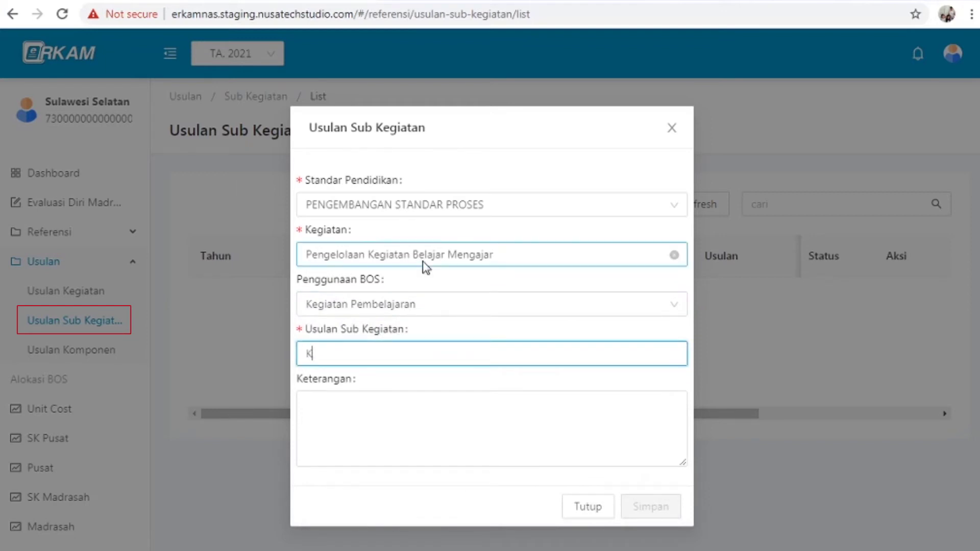
type("egiatan ")
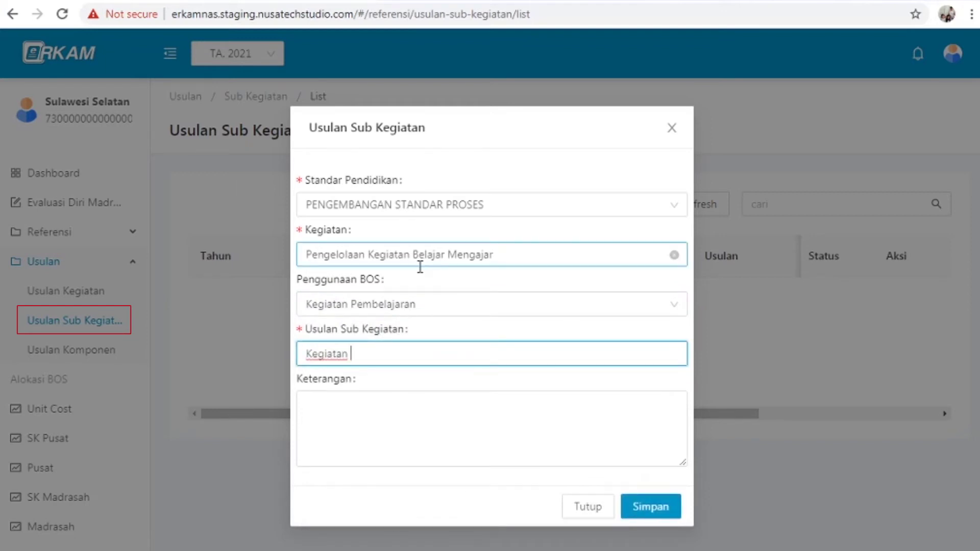
type("Belajar Mengajar S")
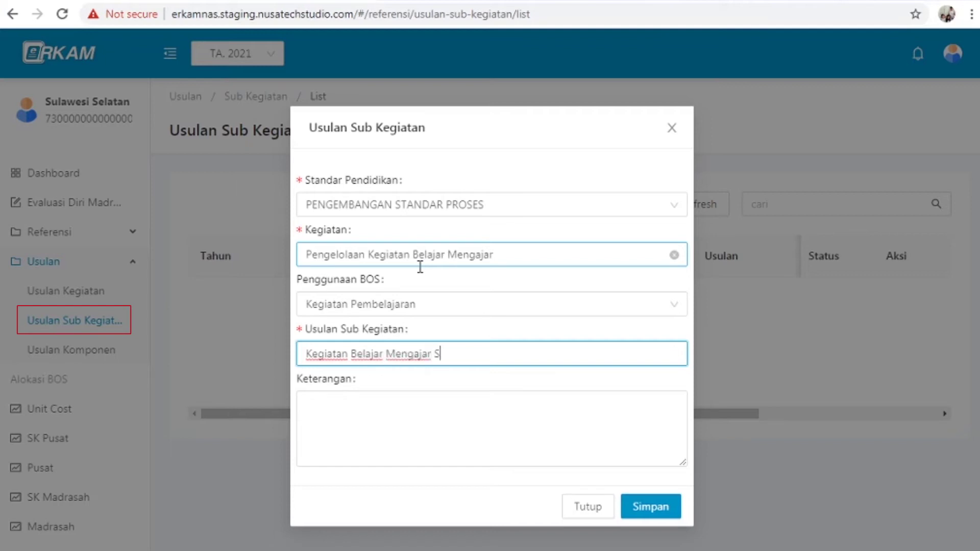
type("ecara Dalam Jaringan")
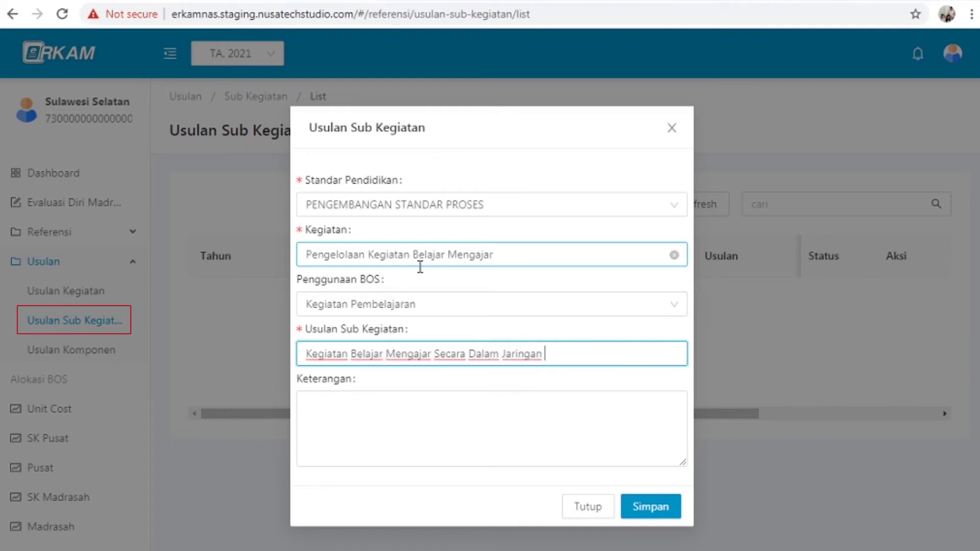
type(" Untuk Mata Pela")
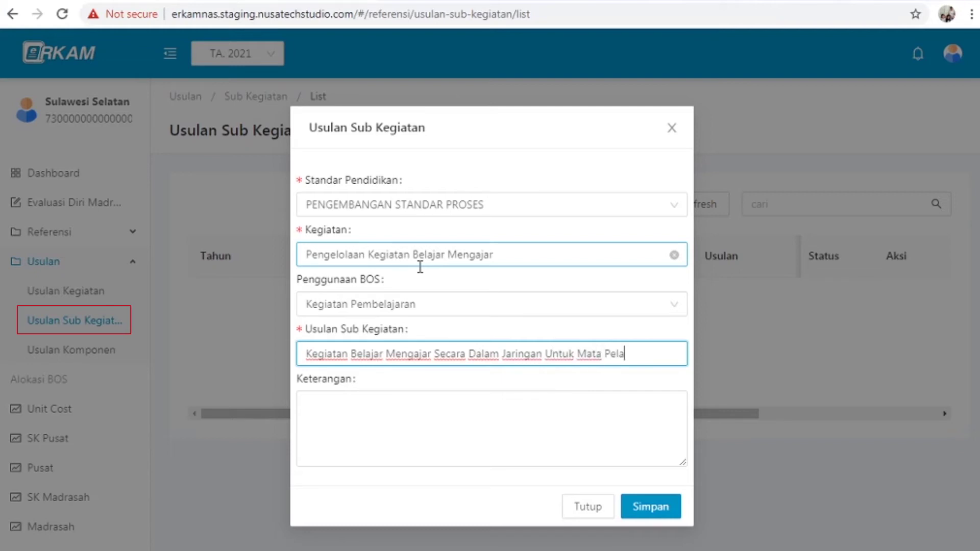
type("jaran Olah Raga")
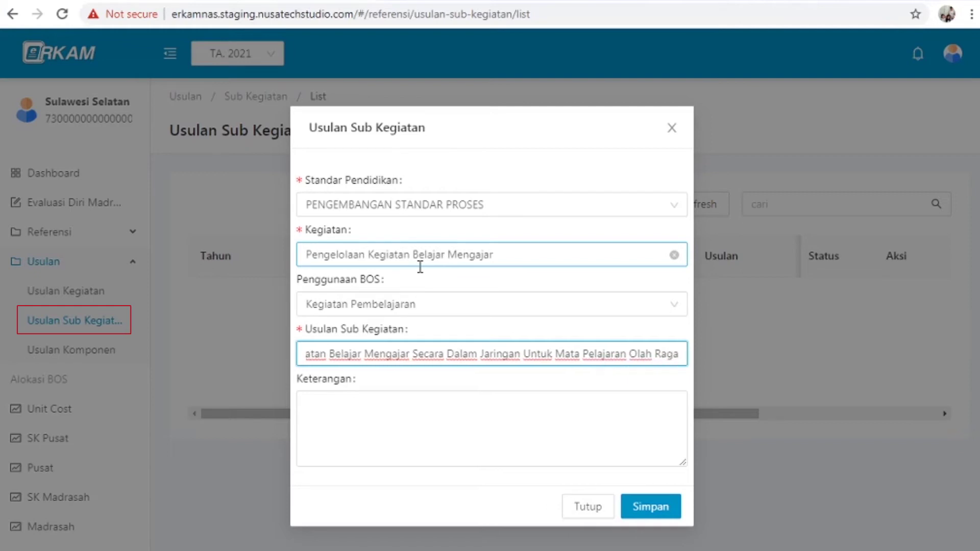
left_click(560, 435)
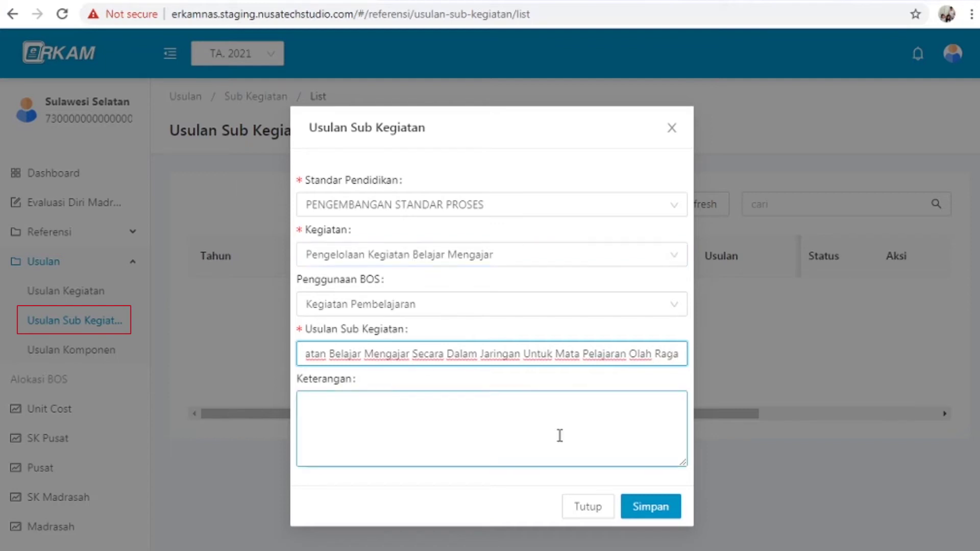
key("Left")
key("Left")
key("Left")
key("Left")
key("Left")
key("Left")
key("Left")
key("Left")
key("Left")
key("Left")
key("Left")
key("Left")
key("Left")
key("Left")
key("Left")
key("Left")
key("Left")
key("Left")
key("Left")
key("Left")
key("Left")
key("Left")
key("Left")
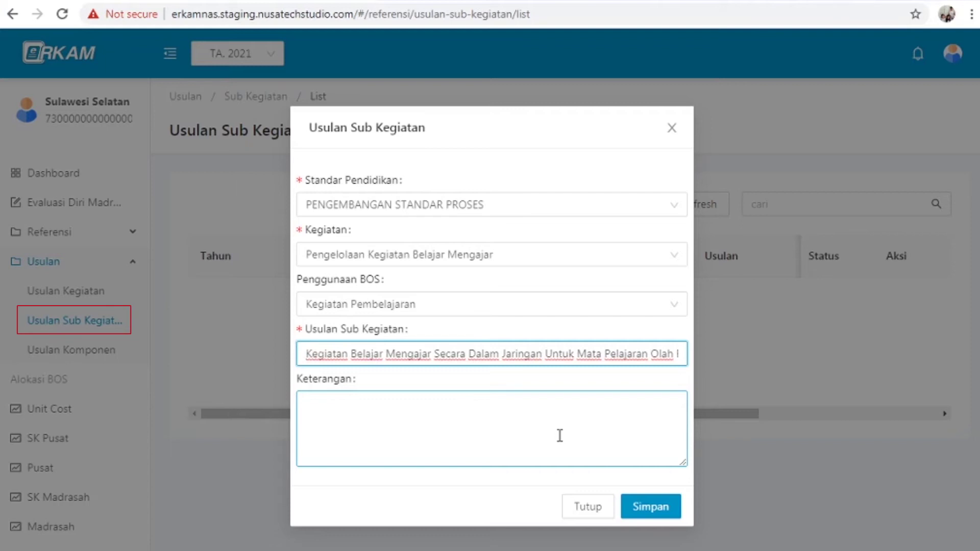
- Fill in the sub-activity proposal's Keterangan with "Dalam kondisi pandemik COVID - 19"
left_click(373, 407)
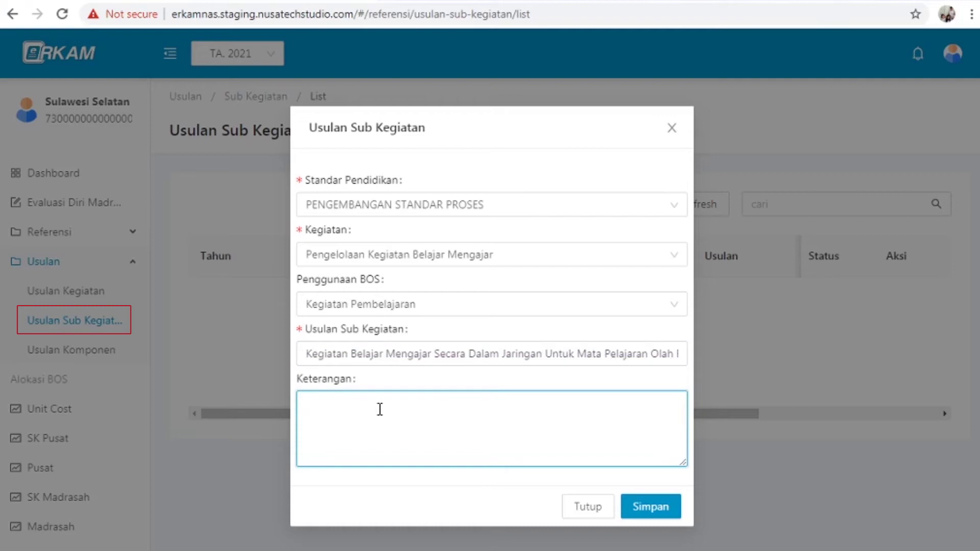
type("Dalam kondisi ")
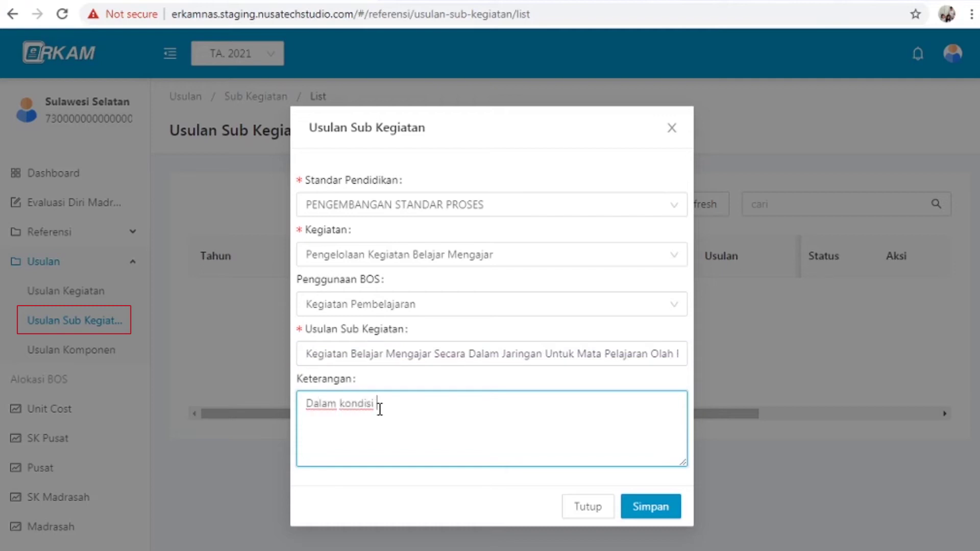
type("pandemik ")
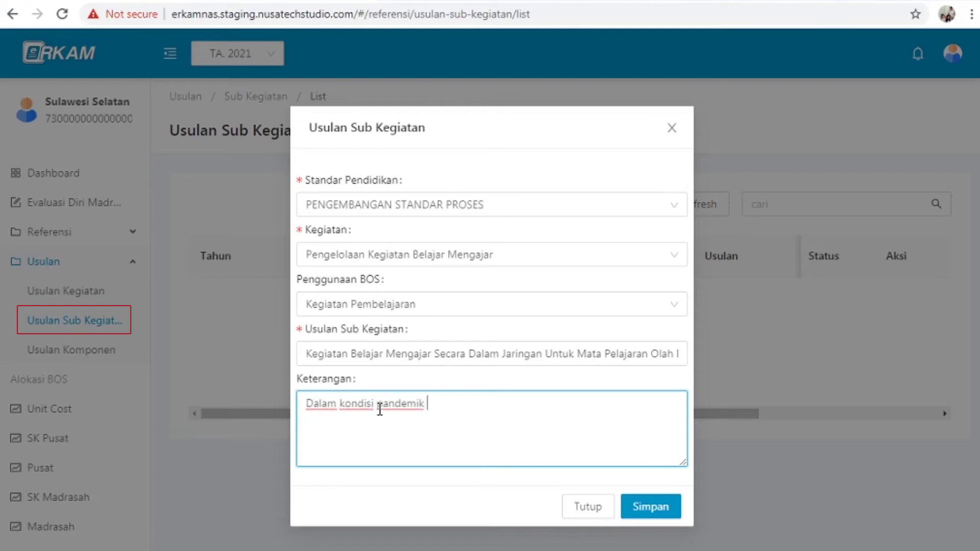
type("COVID - 19")
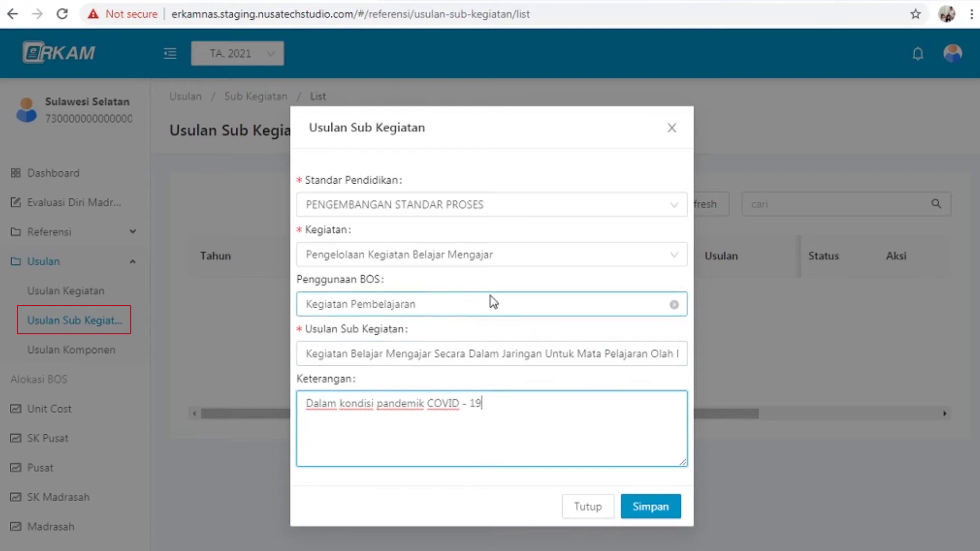
- Save the sub-activity proposal and check its full Usulan entry in the Usulan Sub Kegiatan list
left_click(644, 482)
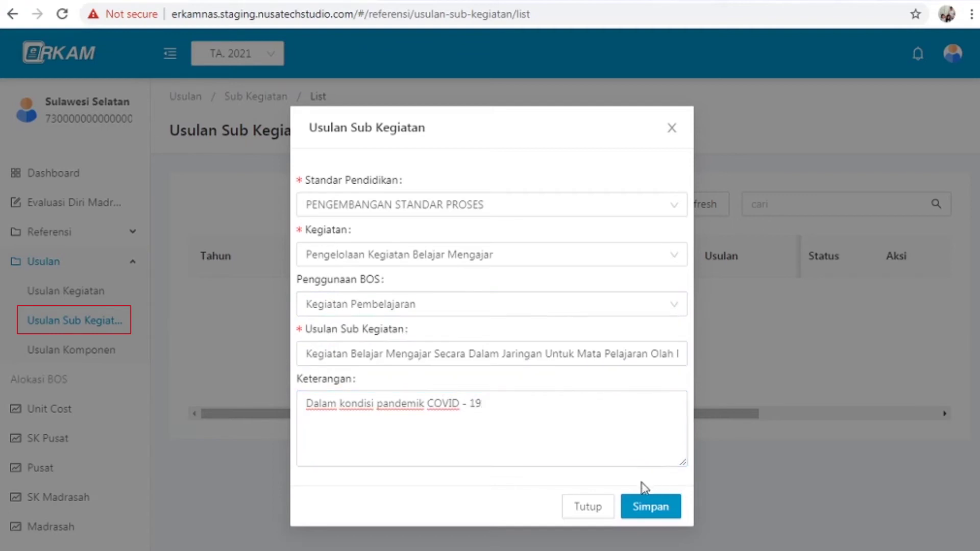
left_click(661, 506)
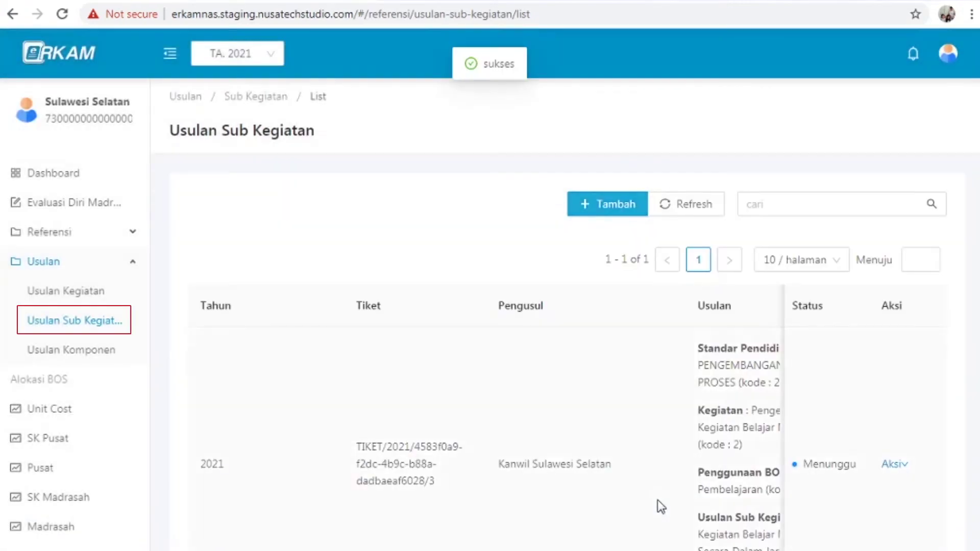
scroll(657, 500, "down", 3)
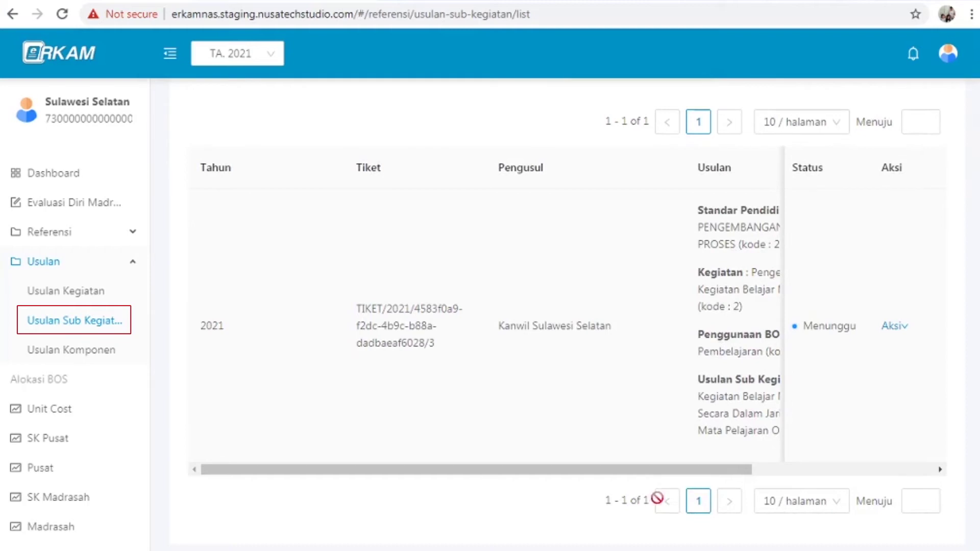
scroll(519, 545, "up", 2)
left_click_drag(519, 545, 588, 542)
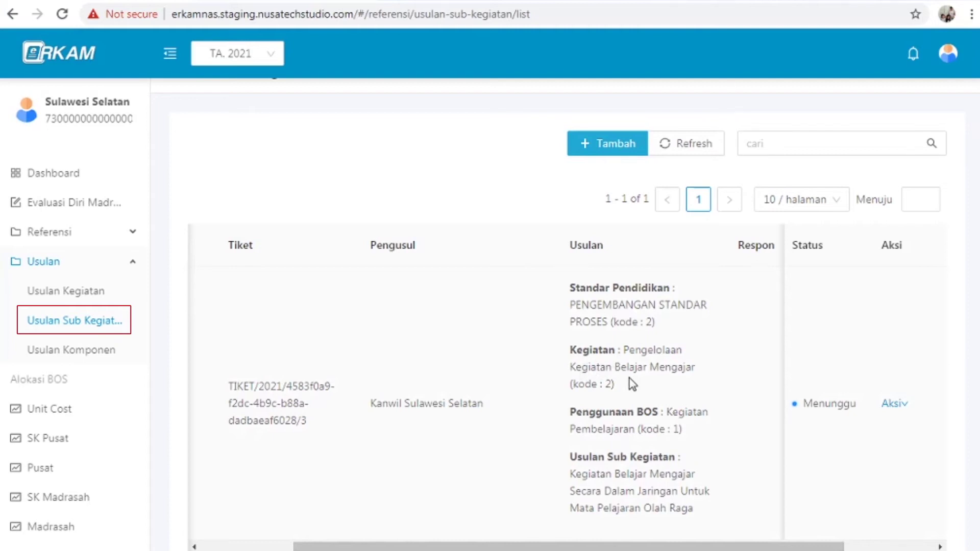
scroll(632, 384, "down", 3)
- View the details of the submitted sub-activity proposal through its Lihat action, and close them
left_click(902, 330)
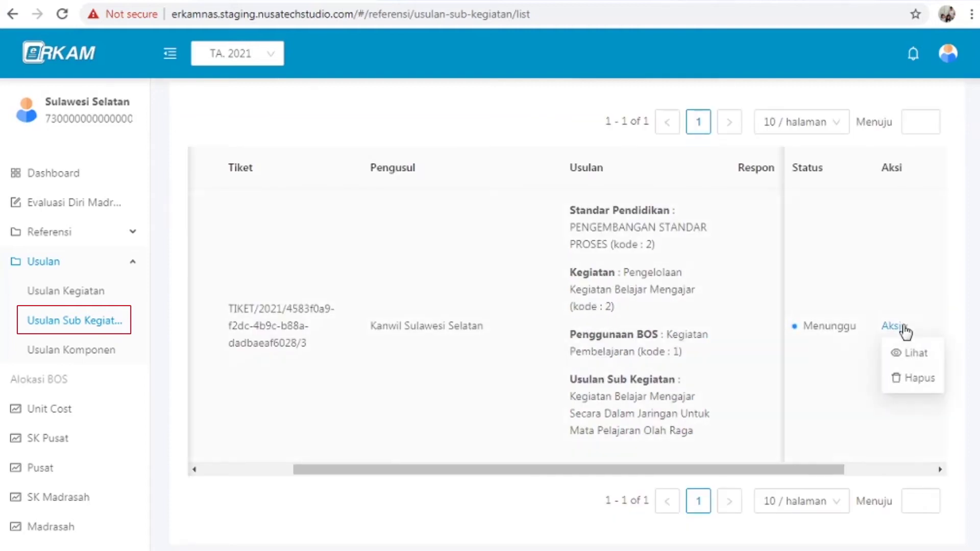
left_click(894, 325)
mouse_move(903, 329)
left_click(896, 360)
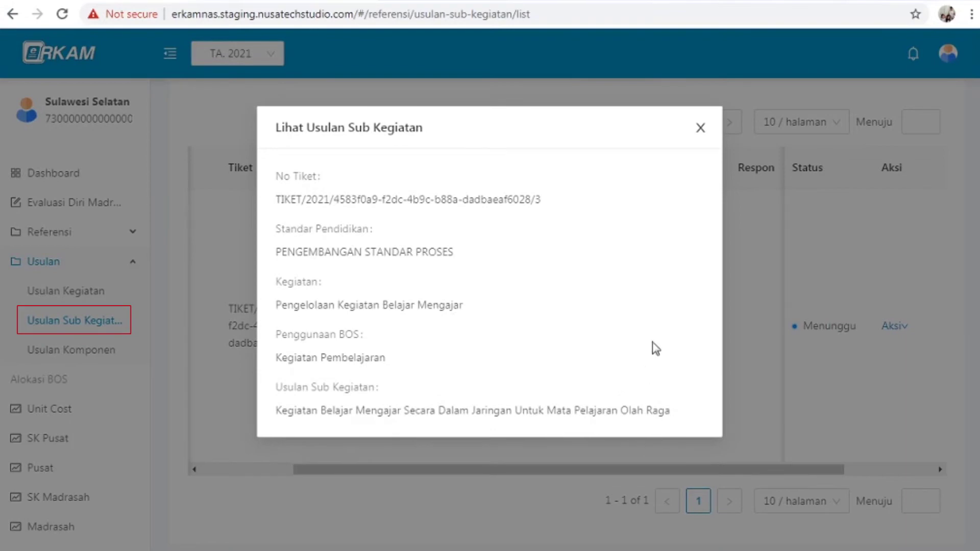
left_click(701, 128)
- Look over the Usulan Sub Kegiatan list from the Tahun column onward, including its search field
scroll(441, 285, "up", 3)
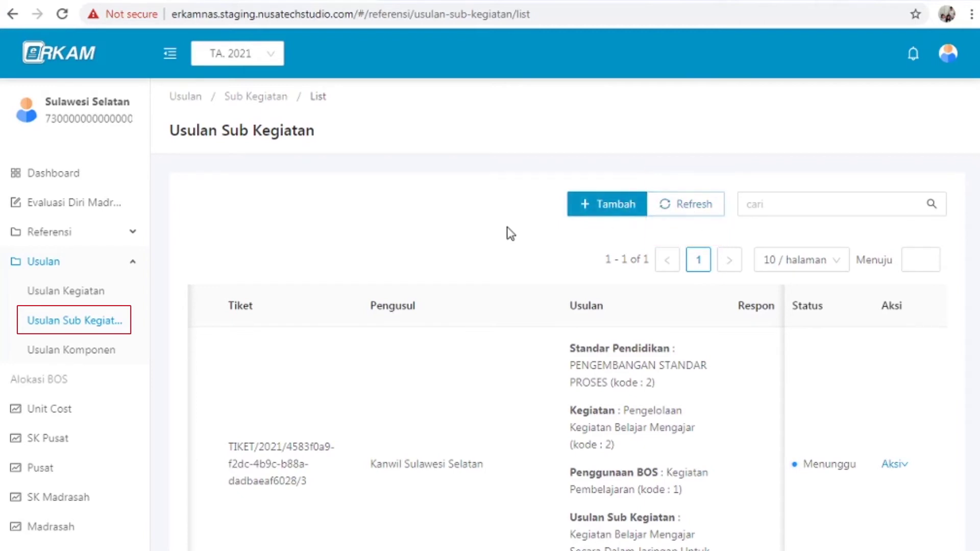
scroll(498, 234, "down", 3)
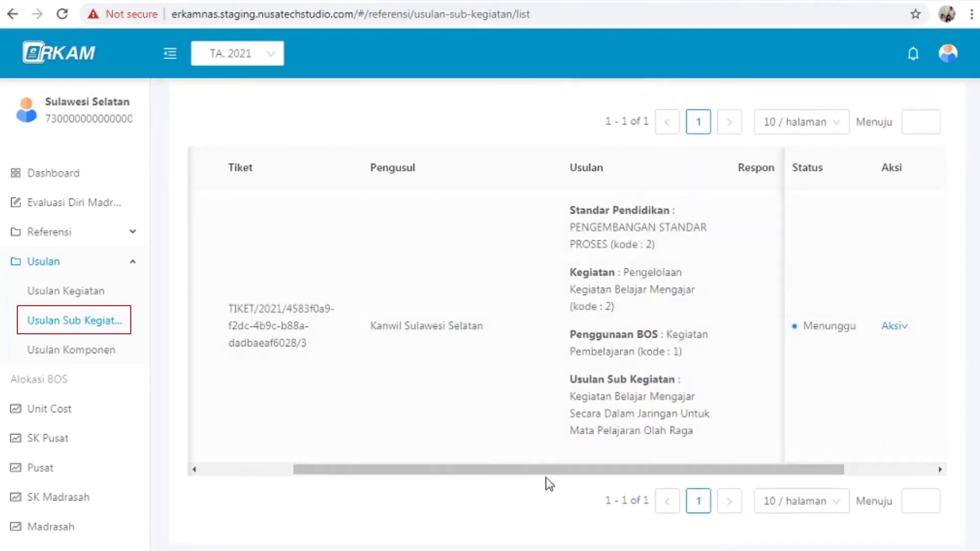
left_click_drag(560, 472, 366, 451)
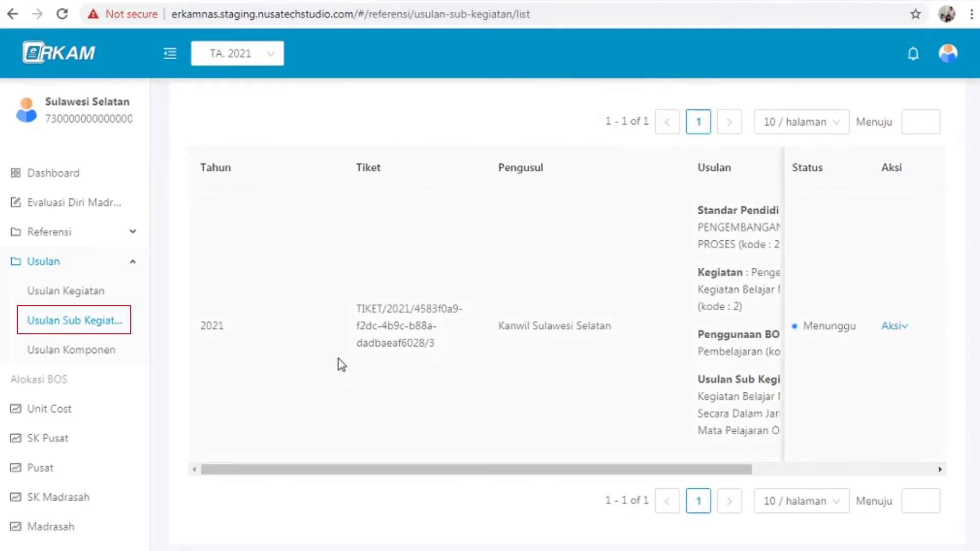
scroll(342, 365, "up", 3)
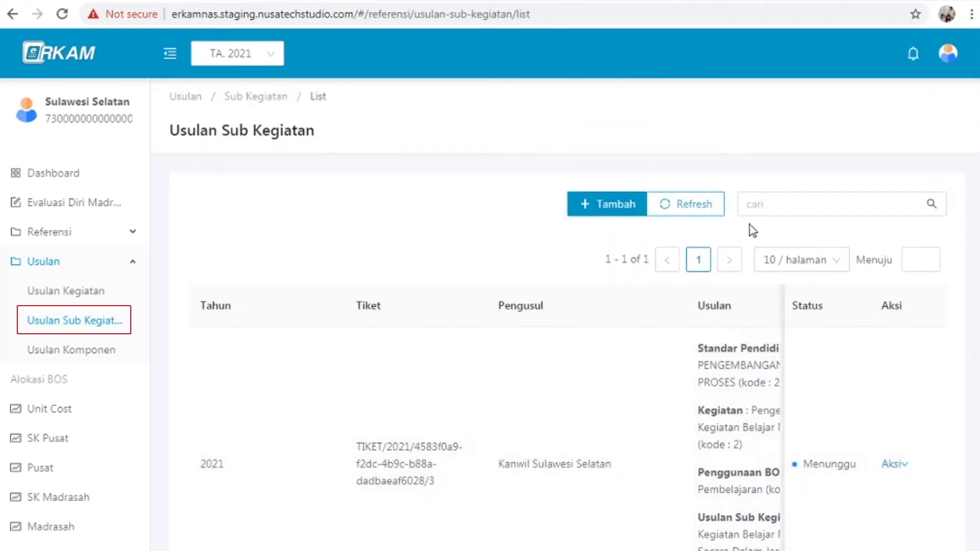
left_click(809, 204)
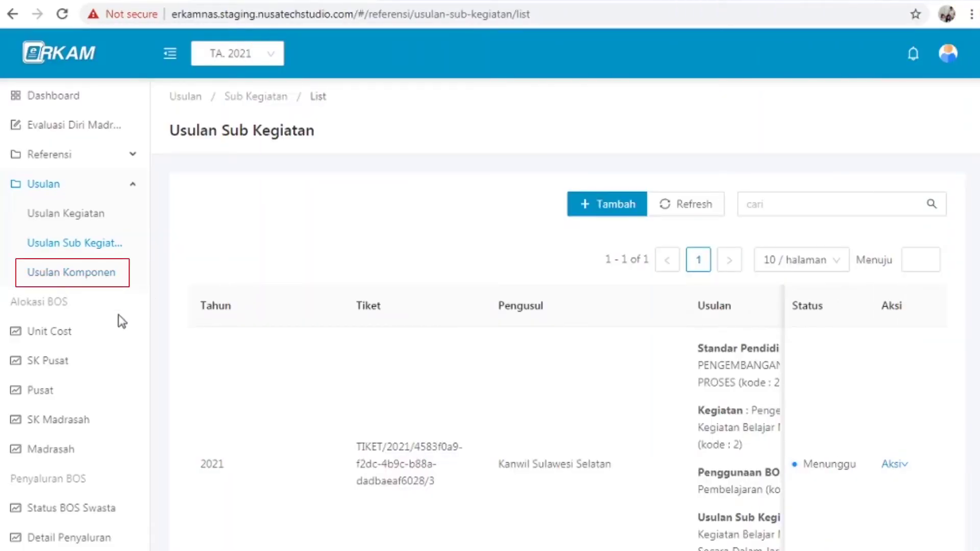
- Start a new component proposal in Usulan Komponen and set its Kategori Komponen Biaya to 4.8.1 - Makanan under 4.8 - Kebutuhan Rapat
left_click(71, 274)
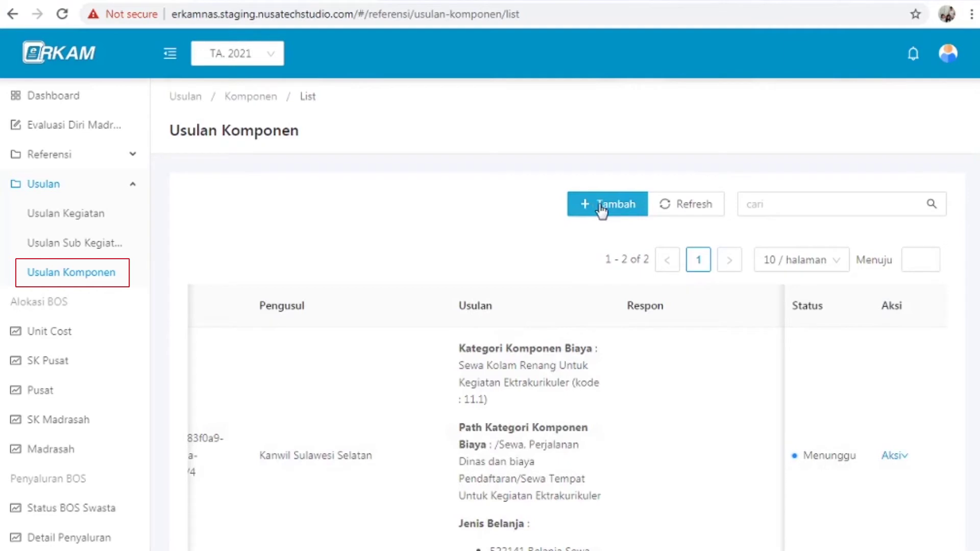
left_click(602, 206)
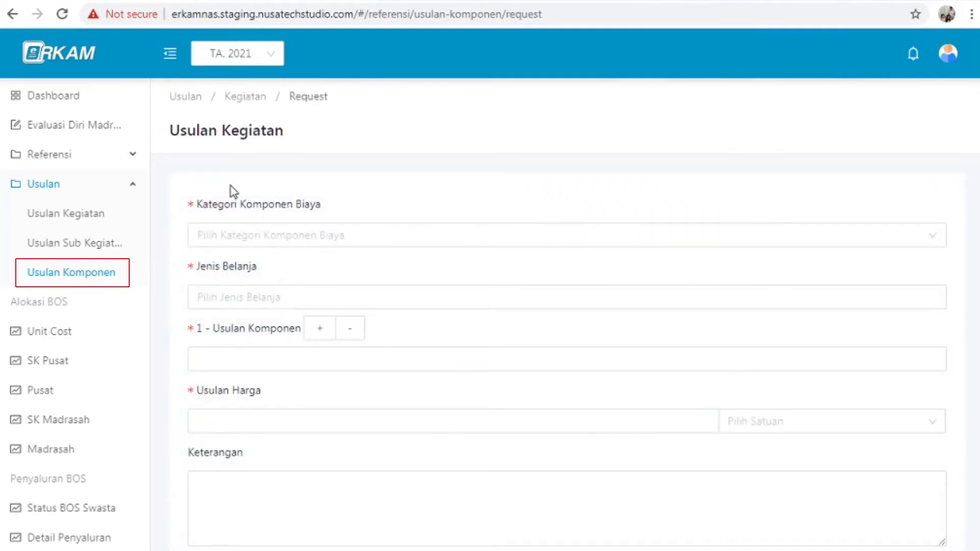
left_click(500, 235)
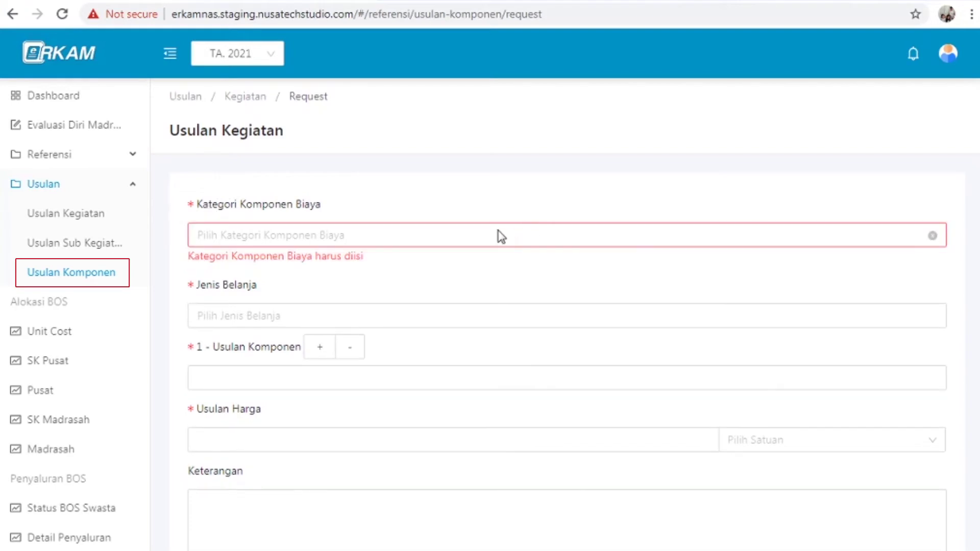
left_click(500, 235)
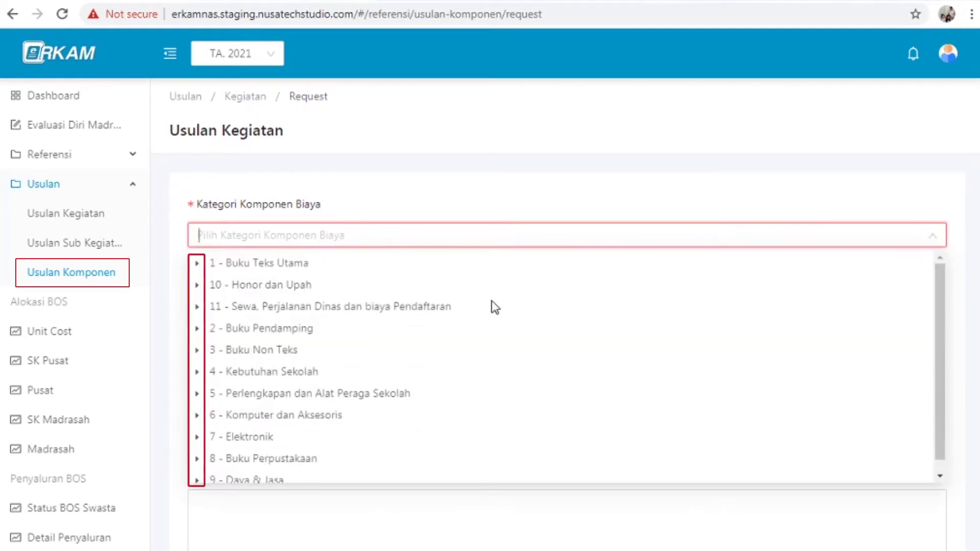
scroll(495, 307, "down", 1)
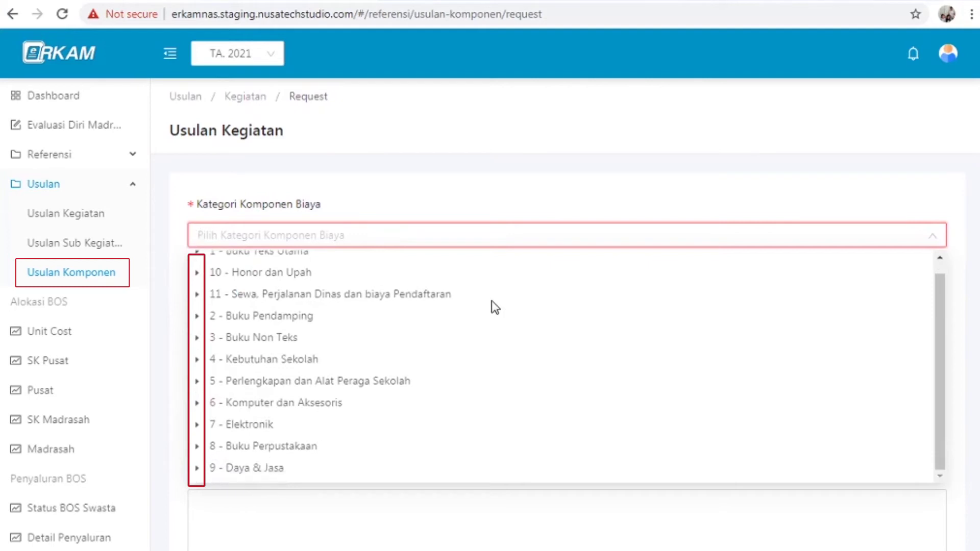
scroll(197, 377, "up", 1)
left_click(197, 373)
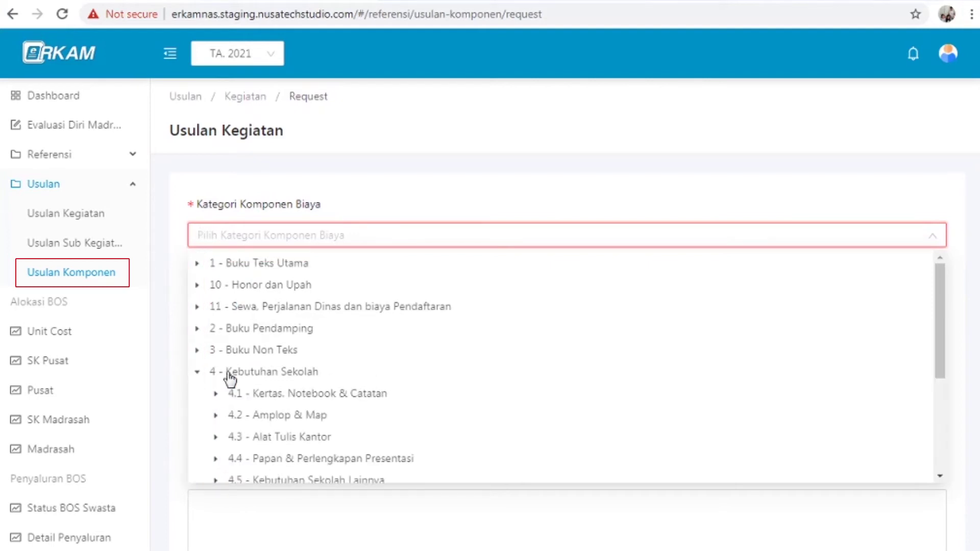
scroll(378, 392, "down", 3)
scroll(378, 392, "up", 1)
scroll(378, 391, "up", 1)
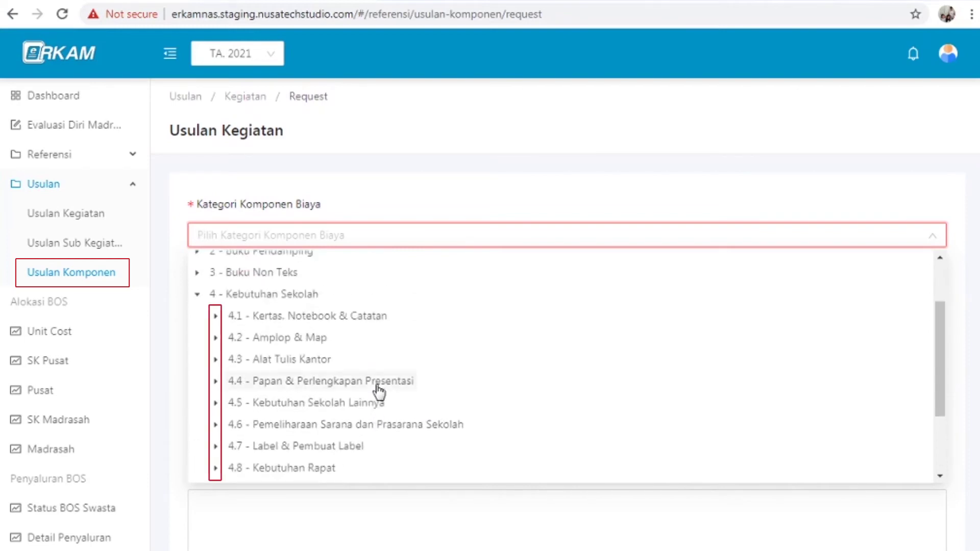
scroll(378, 392, "down", 3)
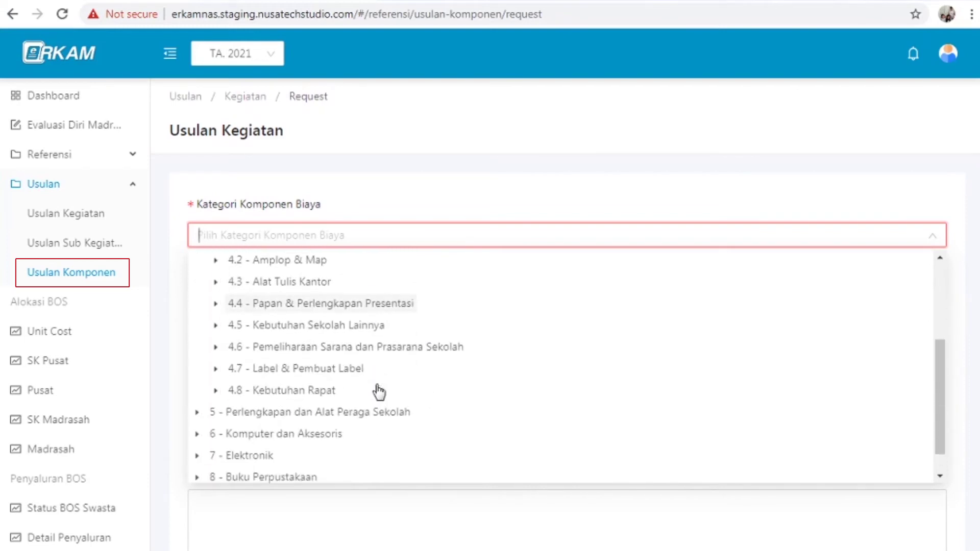
left_click(215, 390)
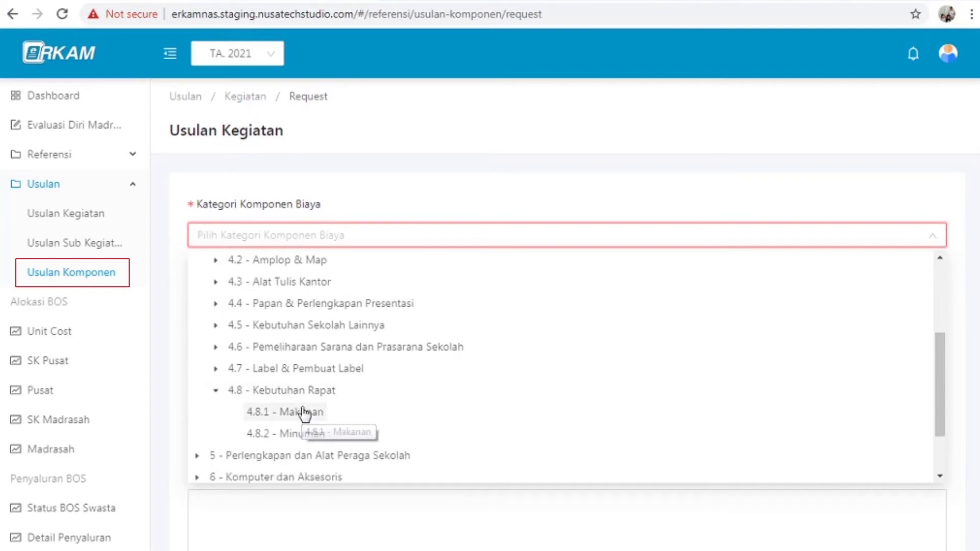
left_click(250, 412)
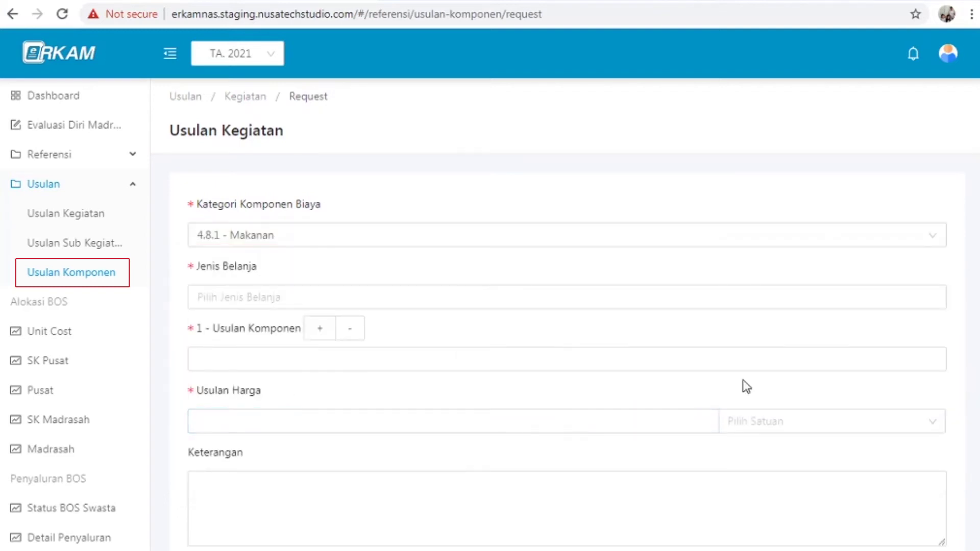
left_click(911, 350)
- Set the component proposal's Jenis Belanja to 522141 - Belanja Sewa under 522 - Belanja Jasa
left_click(934, 298)
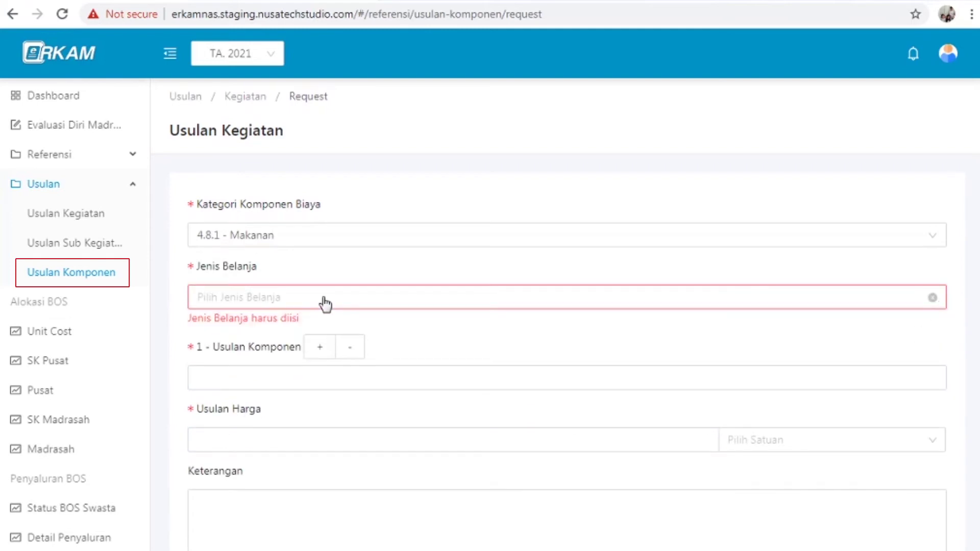
left_click(324, 301)
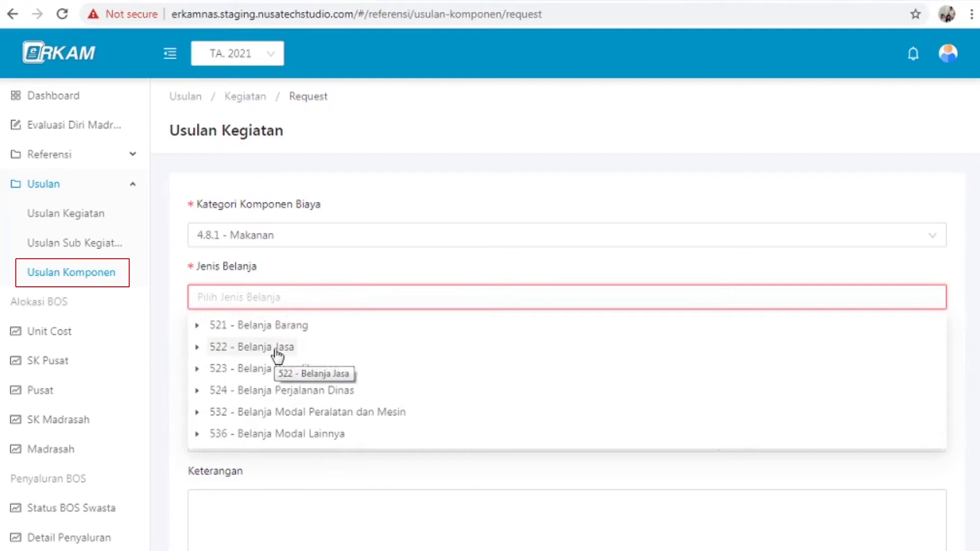
left_click(198, 326)
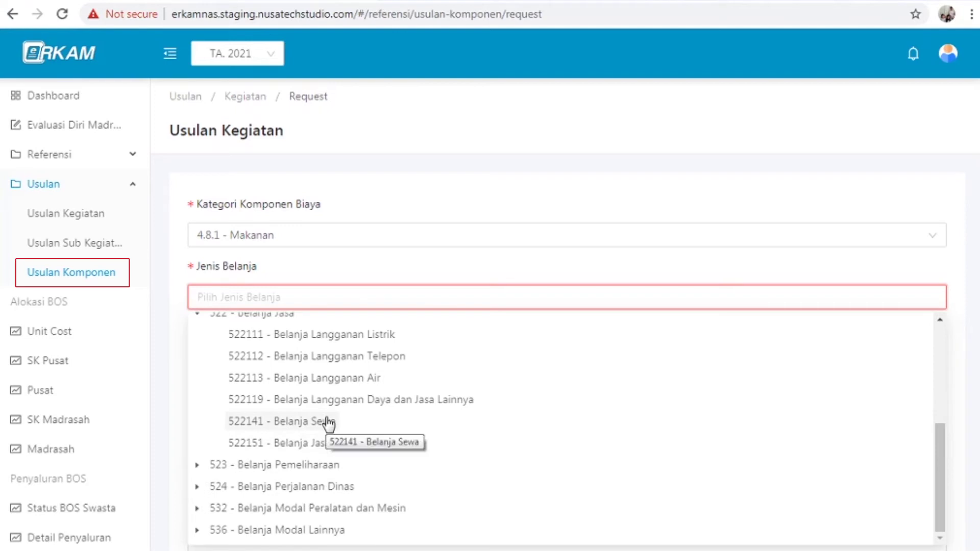
left_click(327, 422)
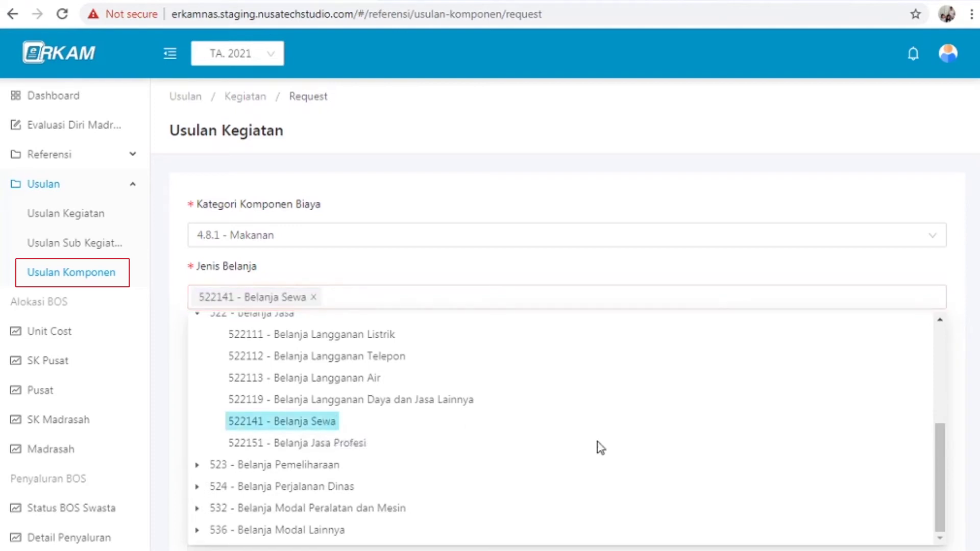
left_click(442, 275)
- Enter "Prasmanan Untuk Rapat" as the first Usulan Komponen of the proposal
left_click(311, 359)
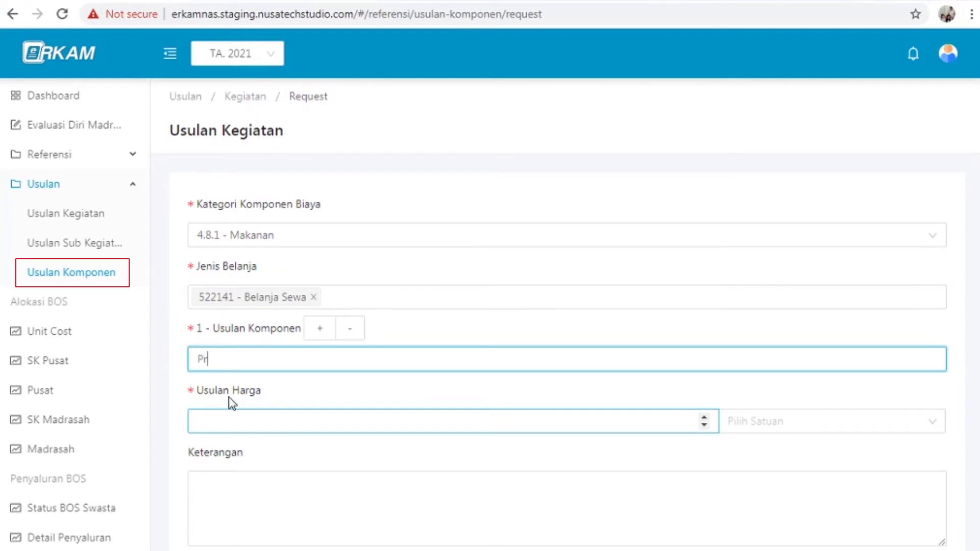
type("Prasmanan Untu")
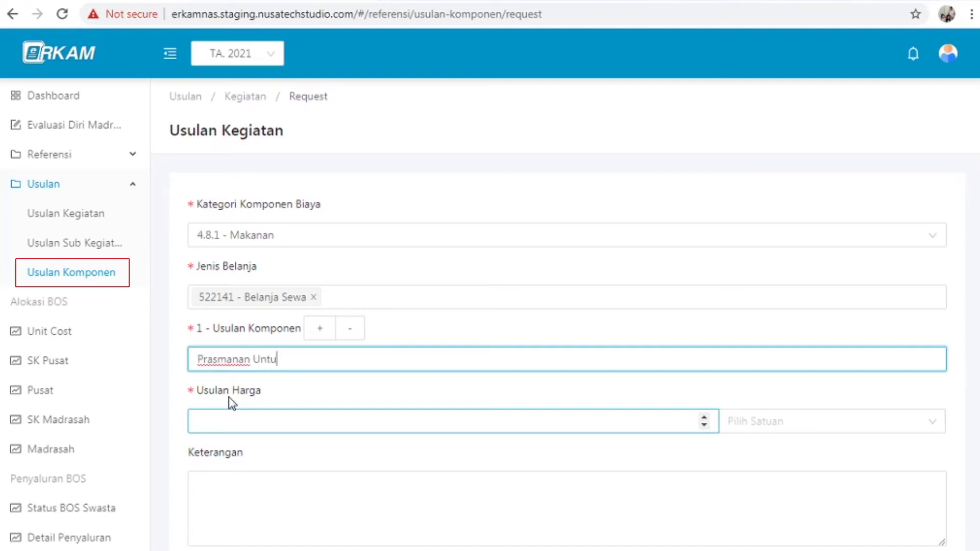
type("k Rapat")
- Set the component's Usulan Harga to 75000 with OH as the unit
left_click(270, 423)
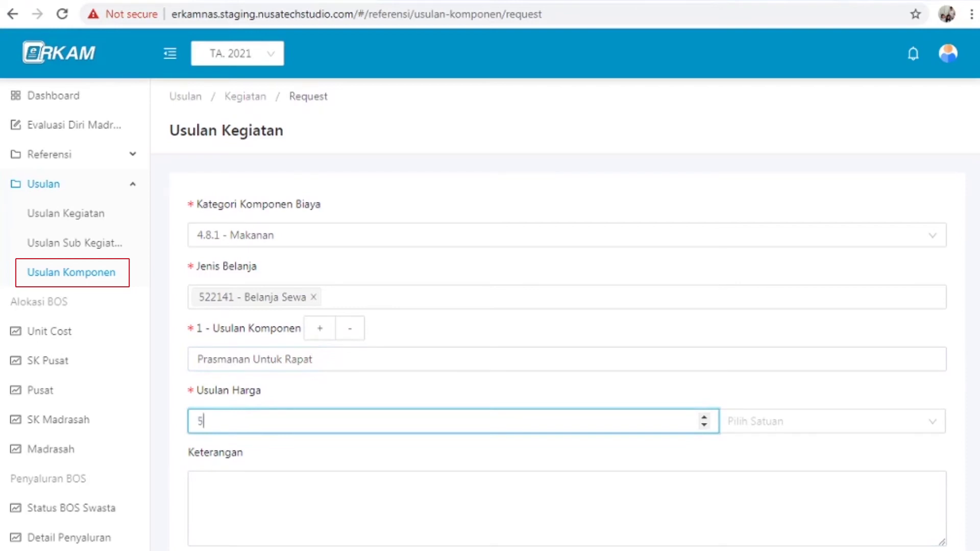
type("5")
key("BackSpace")
type("75000")
left_click(757, 423)
type("O")
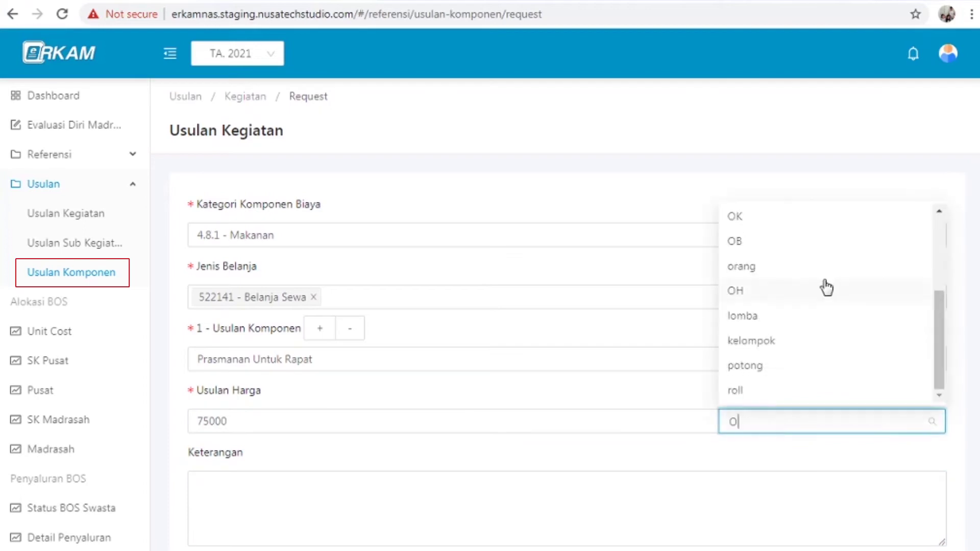
left_click(752, 290)
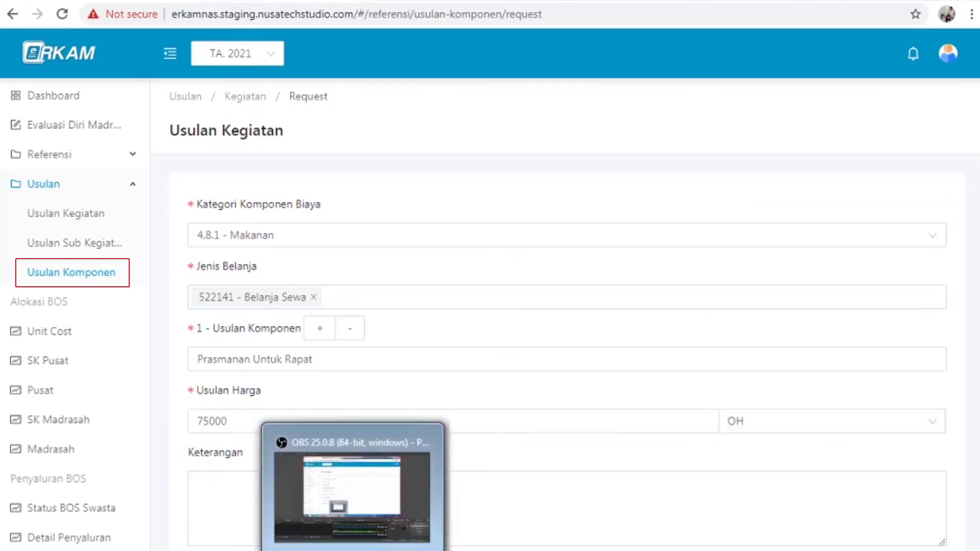
- Fill in the component proposal's Keterangan with "Prasmanan terdiri 2 x snack dan 1 x makan siang"
left_click(219, 500)
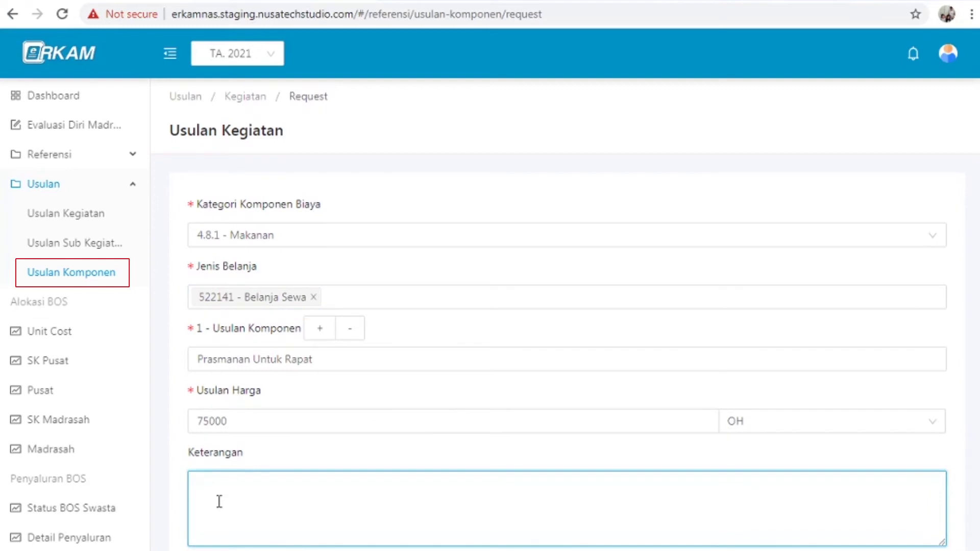
type("Prasmanan terdiri ")
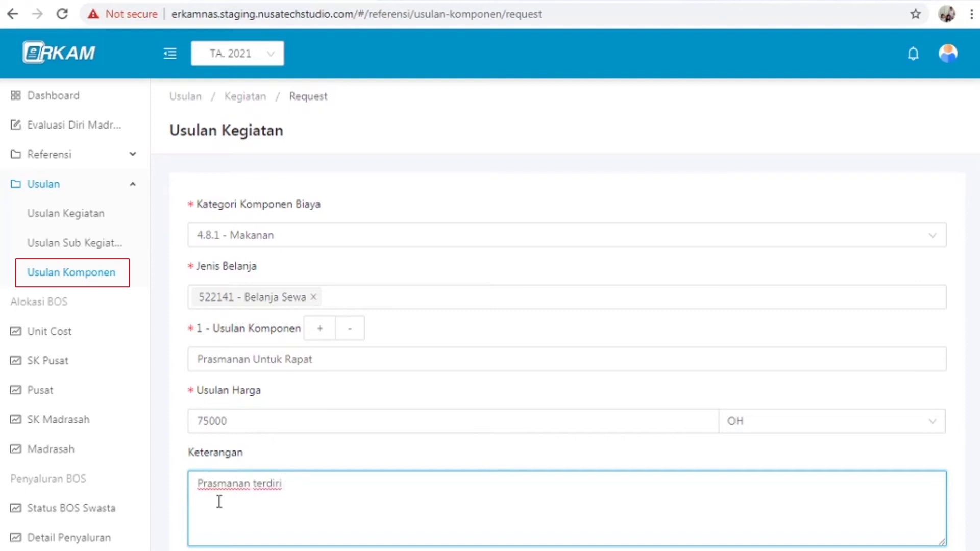
type("2 x snack dan 1 x makan")
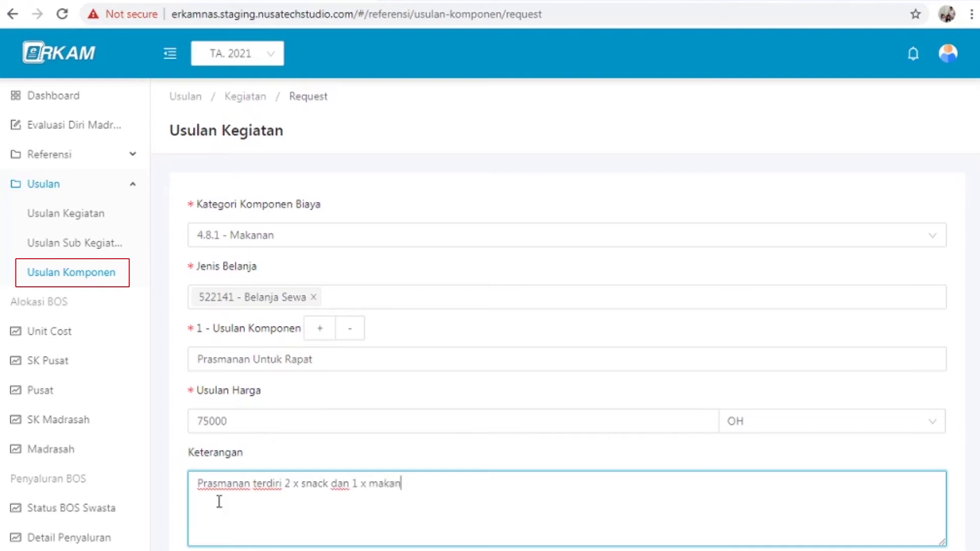
type(" siang")
- Save the component proposal and check its Usulan entry in the last row of the Usulan Komponen list
scroll(218, 501, "down", 1)
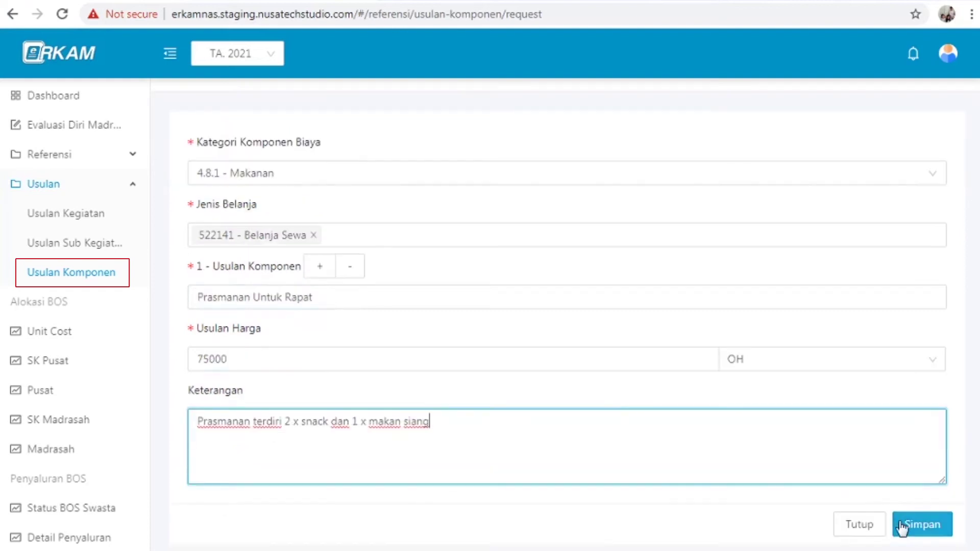
left_click(930, 529)
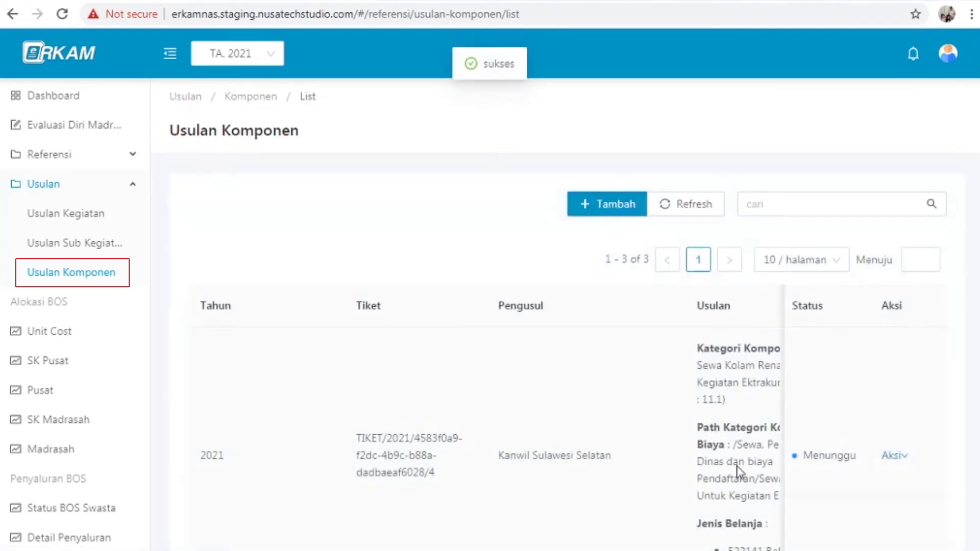
scroll(478, 360, "down", 8)
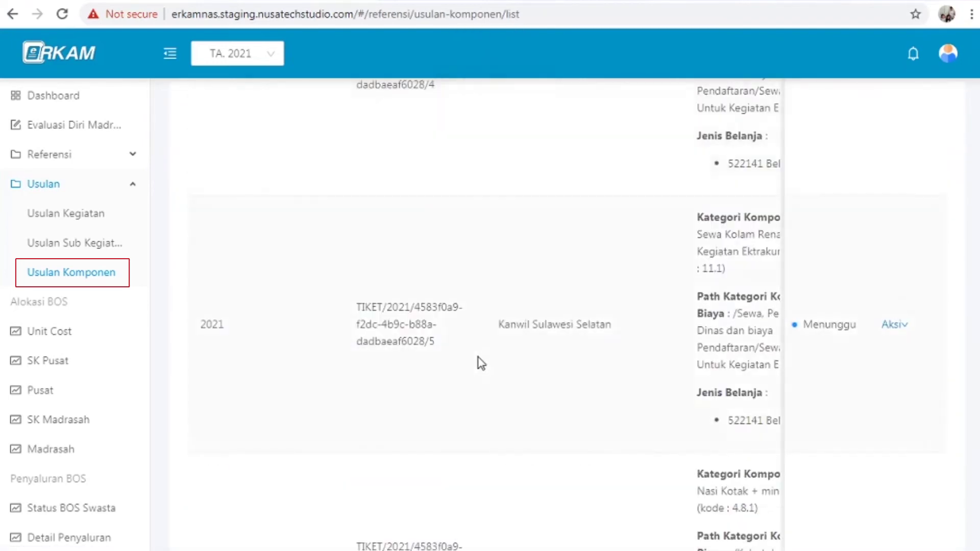
scroll(482, 363, "down", 2)
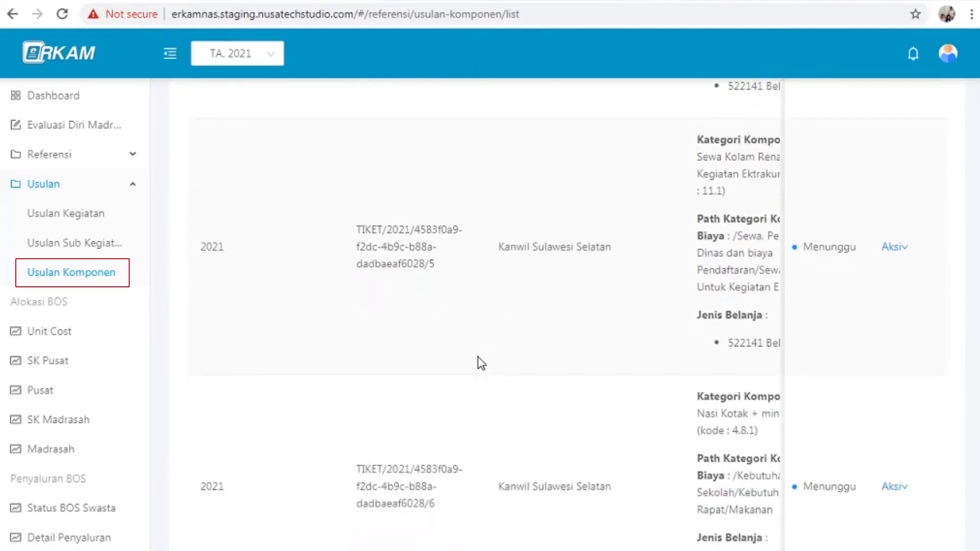
scroll(480, 362, "down", 2)
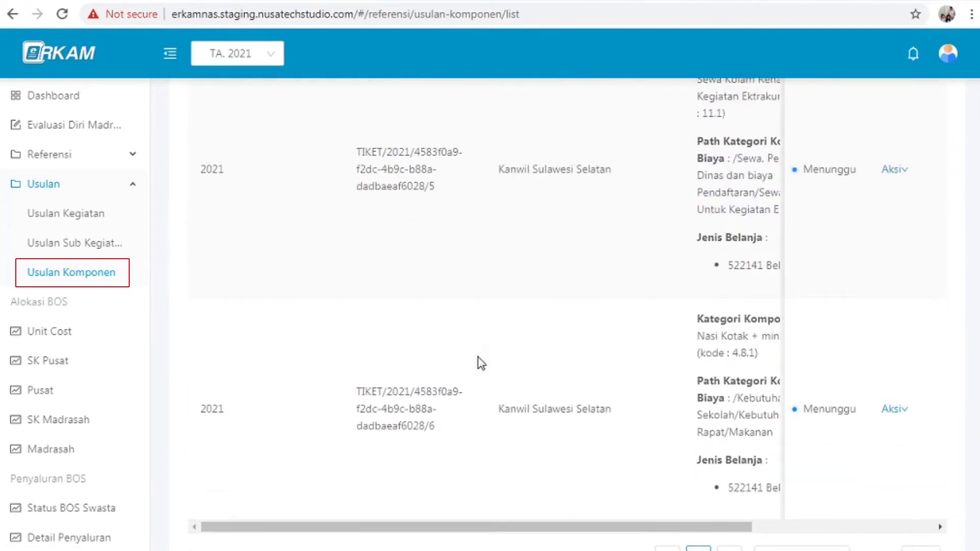
left_click_drag(393, 526, 518, 534)
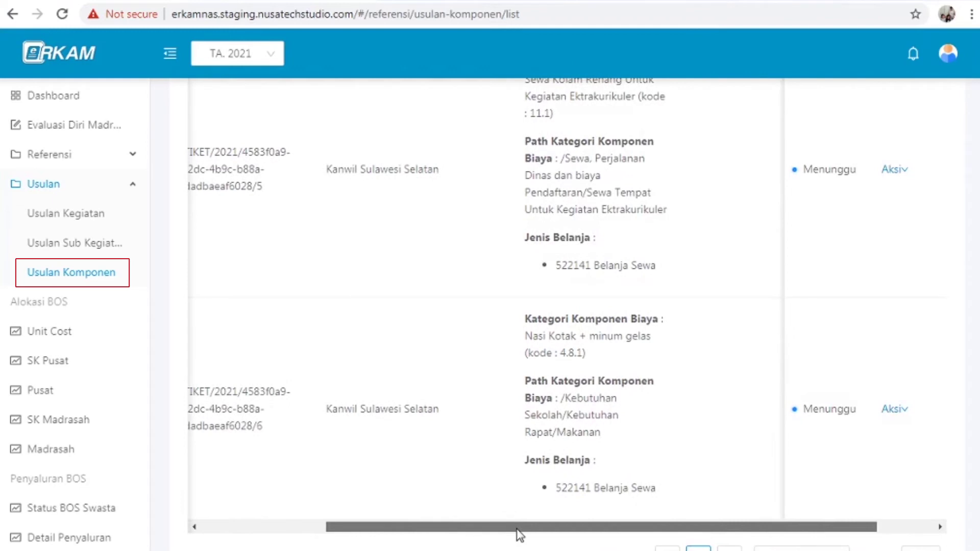
- Open the details of the newly submitted component proposal in the last row through its Lihat action
scroll(913, 402, "down", 2)
scroll(913, 402, "right", 2)
left_click(908, 353)
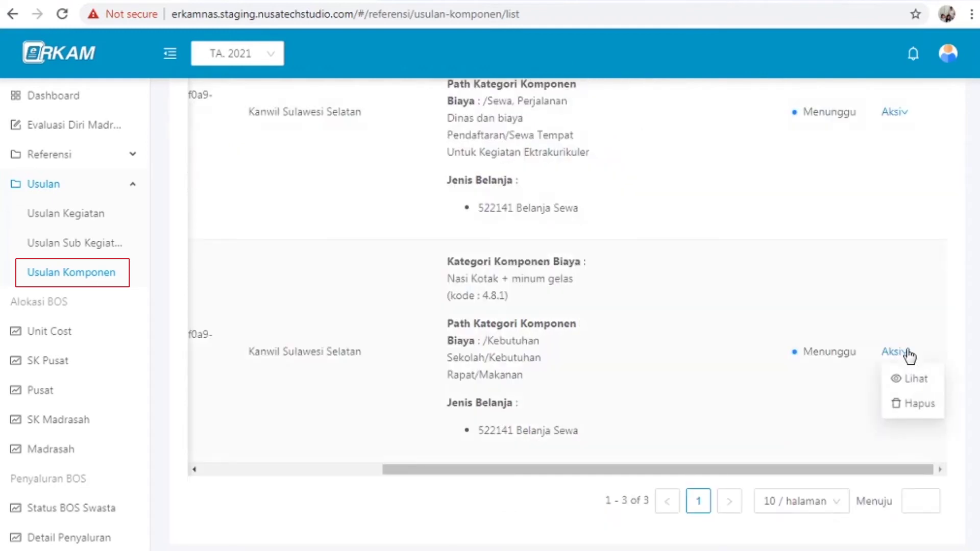
left_click(918, 378)
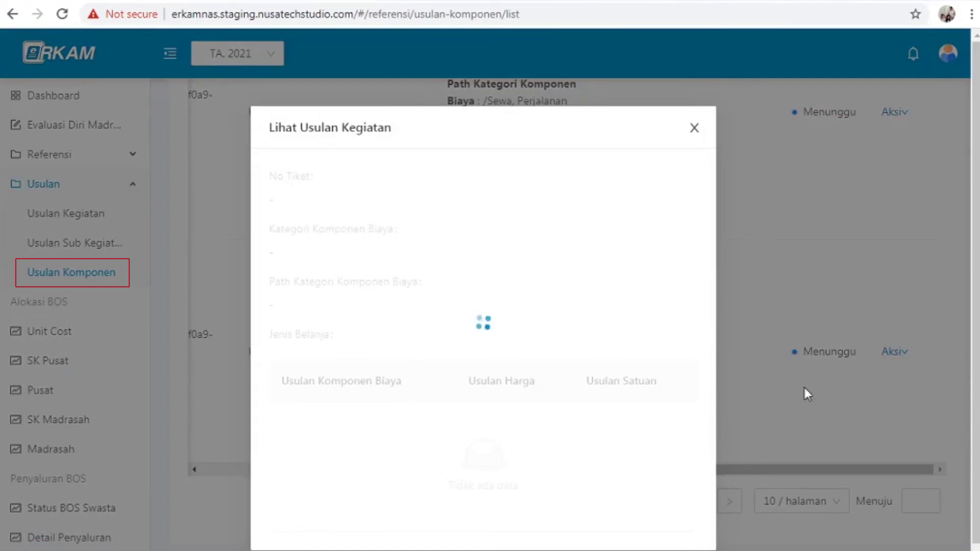
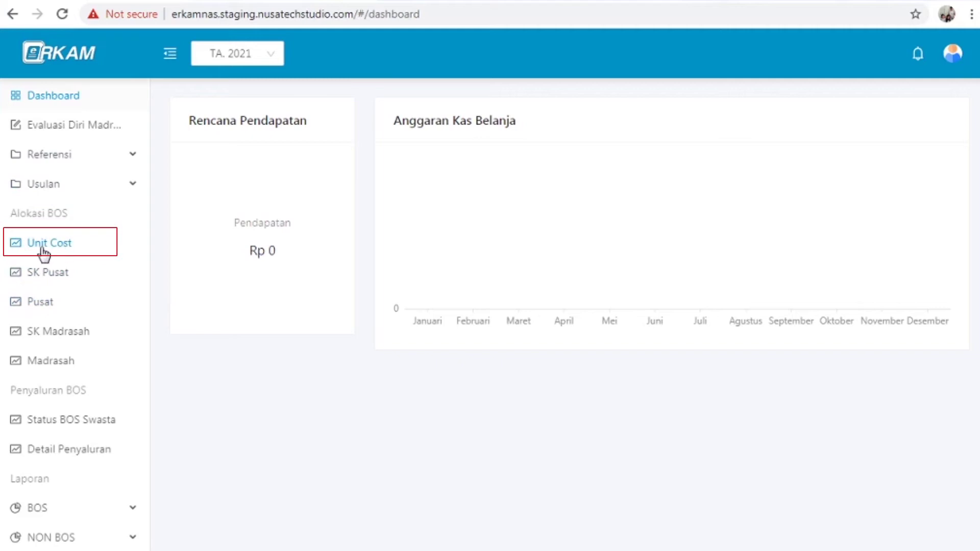
- Open the Unit Cost BOS list under Alokasi BOS and review its Tahap, Jenjang and Unit Cost columns for both semesters
left_click(61, 243)
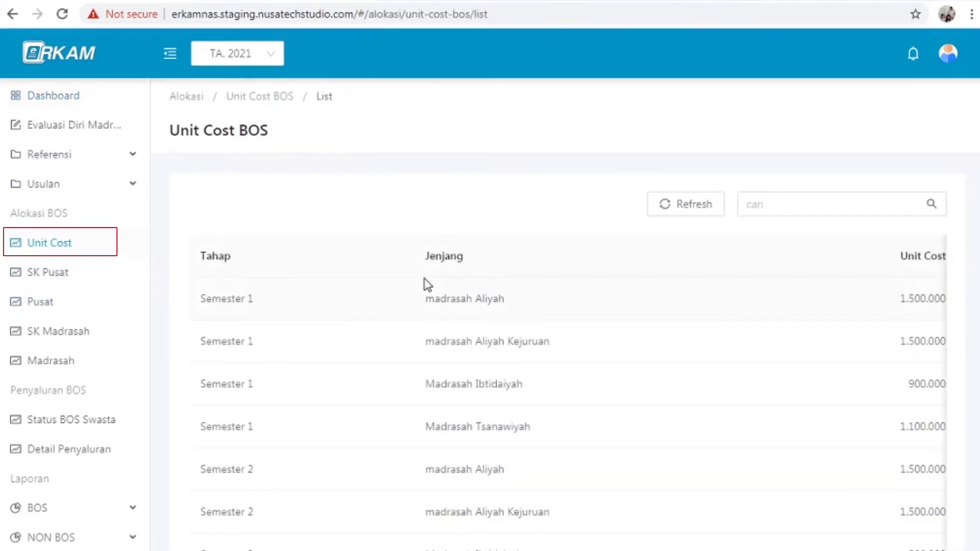
scroll(427, 285, "down", 3)
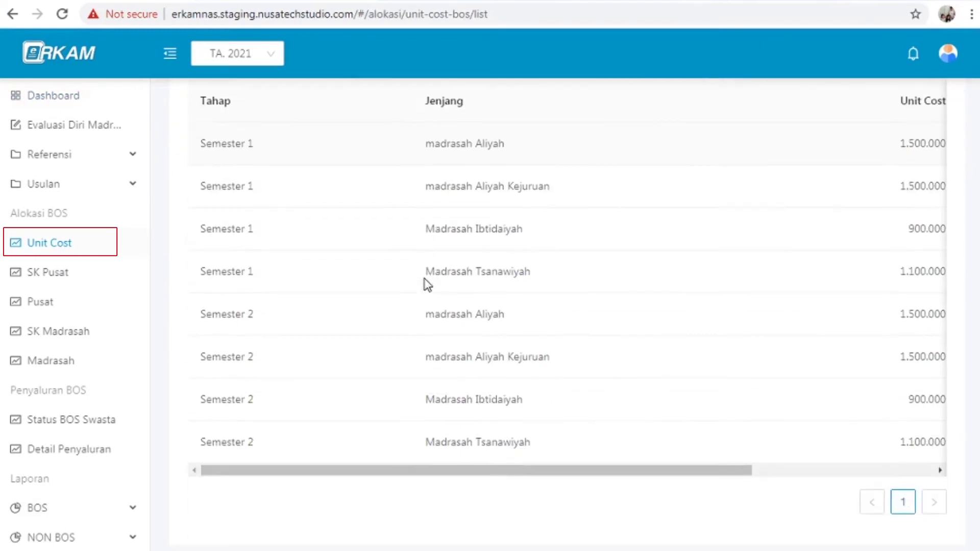
scroll(427, 285, "up", 2)
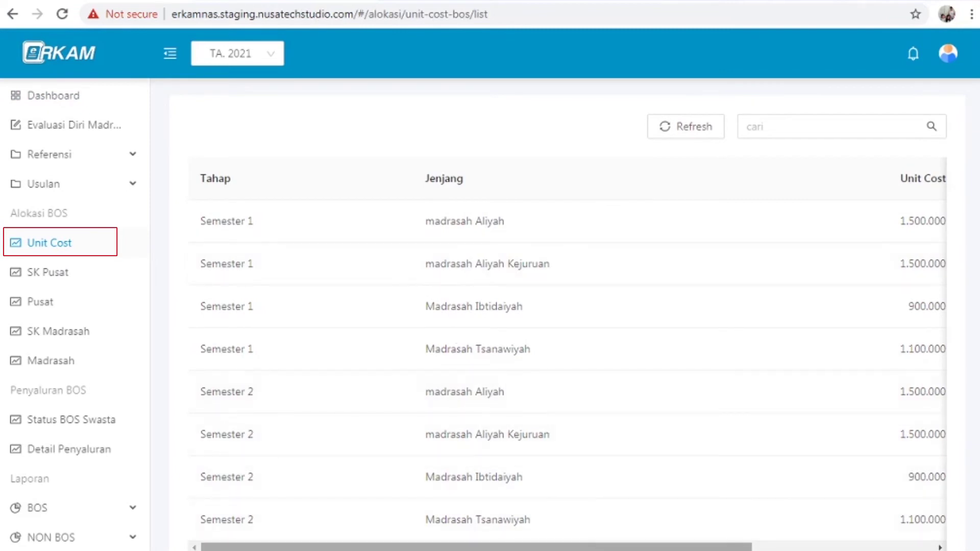
left_click_drag(475, 547, 517, 547)
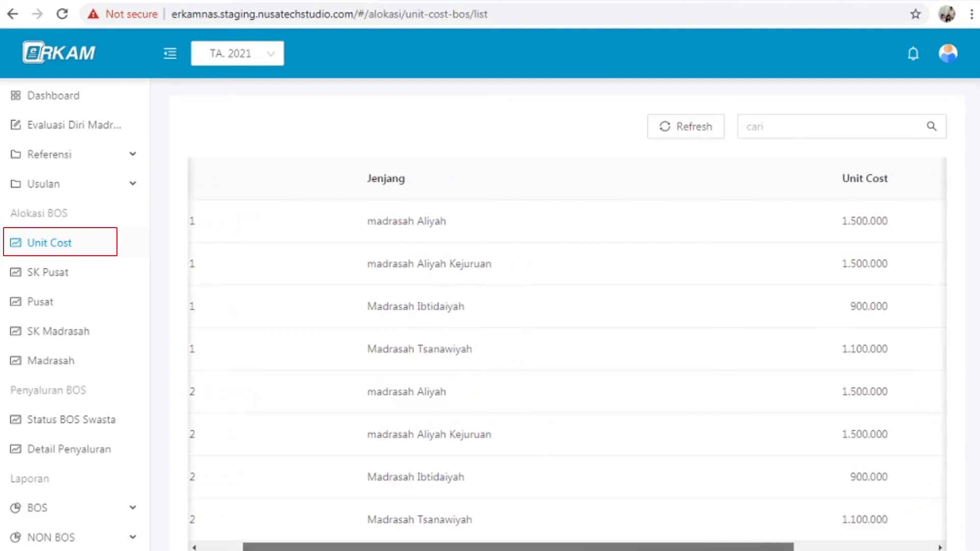
- Open the SK Pusat list under Alokasi BOS to review the central decrees, their dates and status
left_click_drag(517, 547, 475, 547)
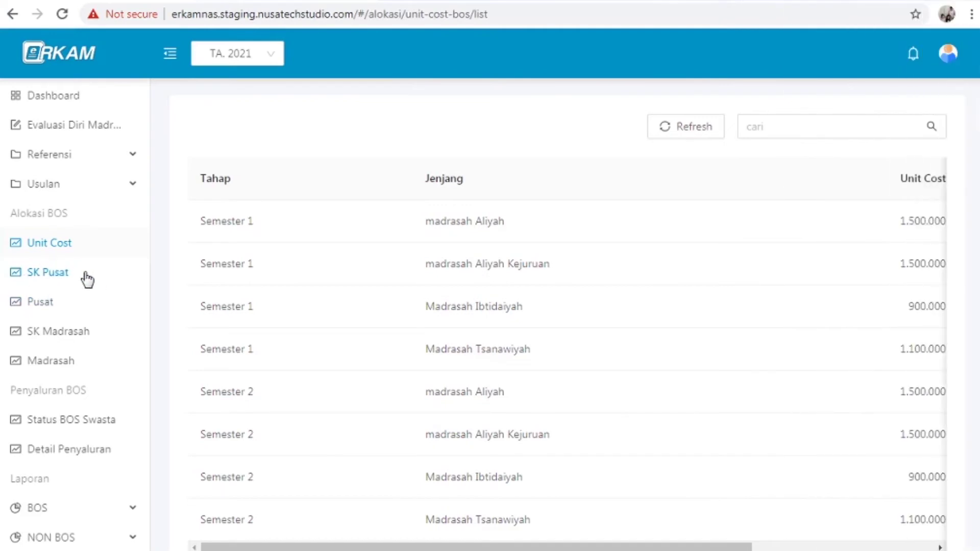
left_click(54, 278)
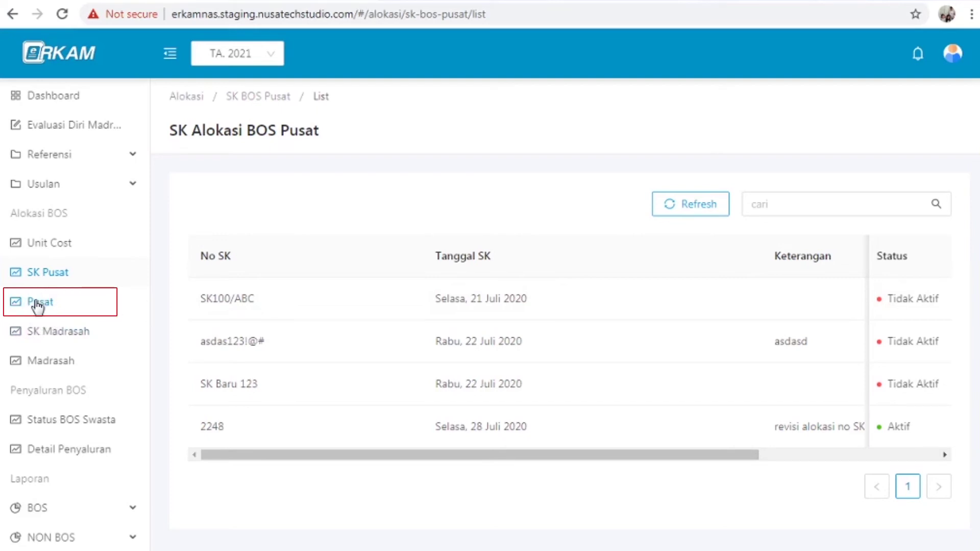
- Open the Pusat allocation page under Alokasi BOS and choose decree No: 2248, Status : Aktif as the SK BOS Pusat
left_click(38, 305)
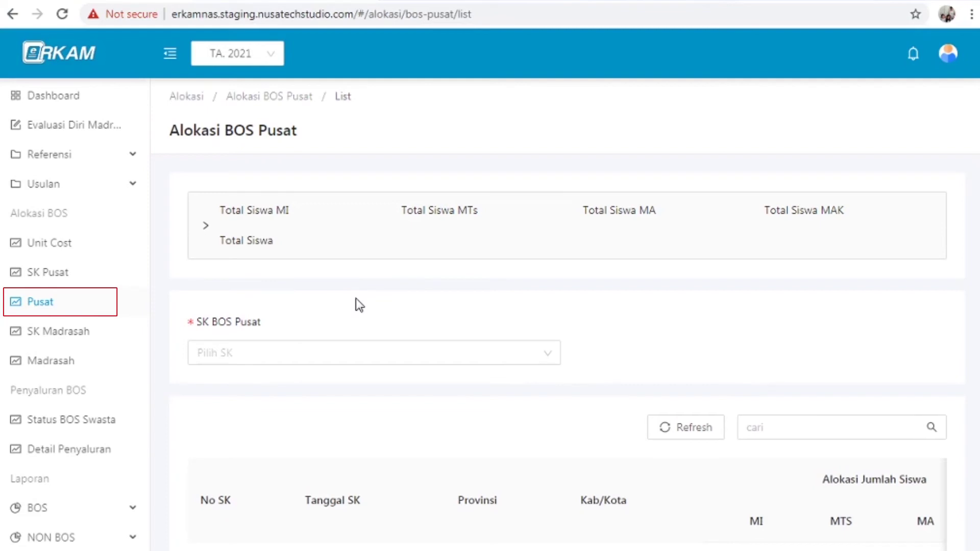
left_click(548, 354)
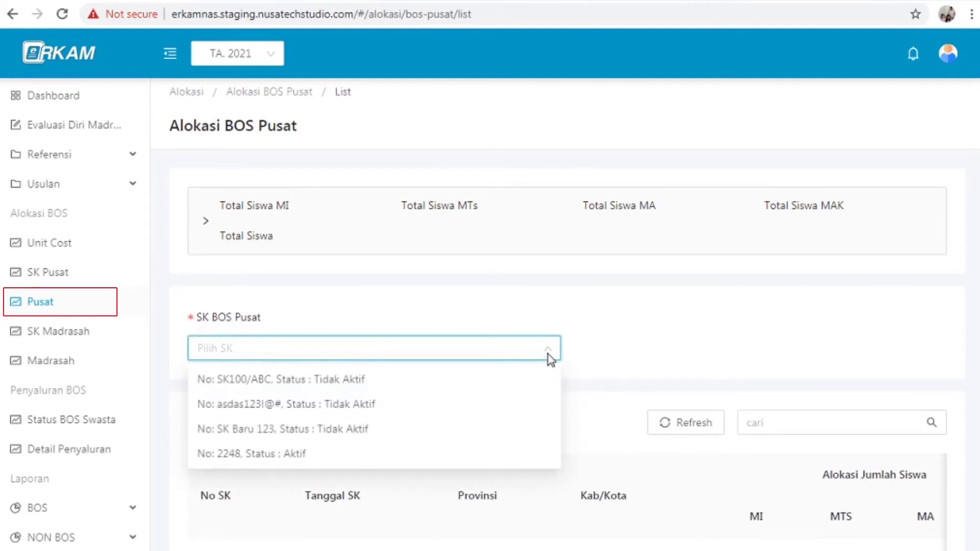
left_click(310, 454)
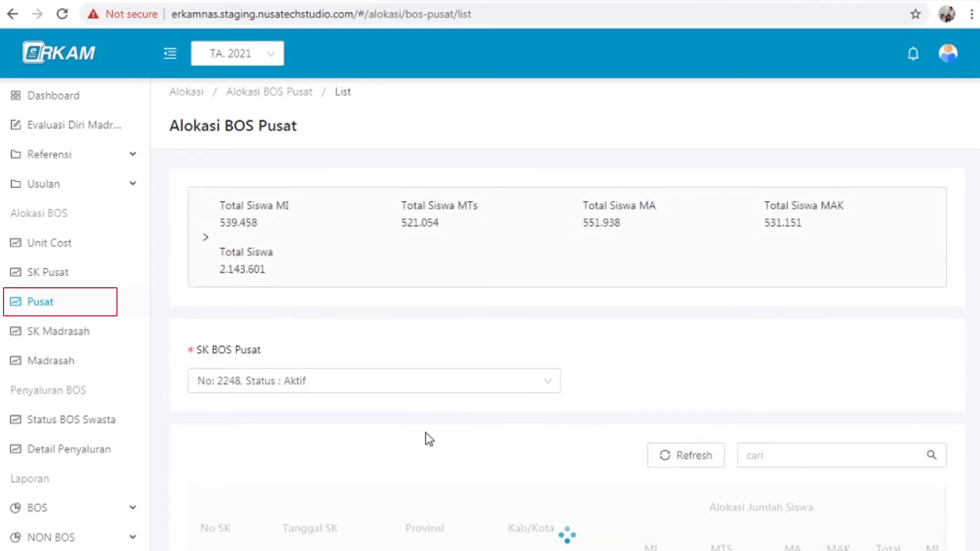
- Examine the Alokasi BOS Pusat table's student and fund allocations per Kab/Kota, along with the total student summary
scroll(429, 439, "down", 5)
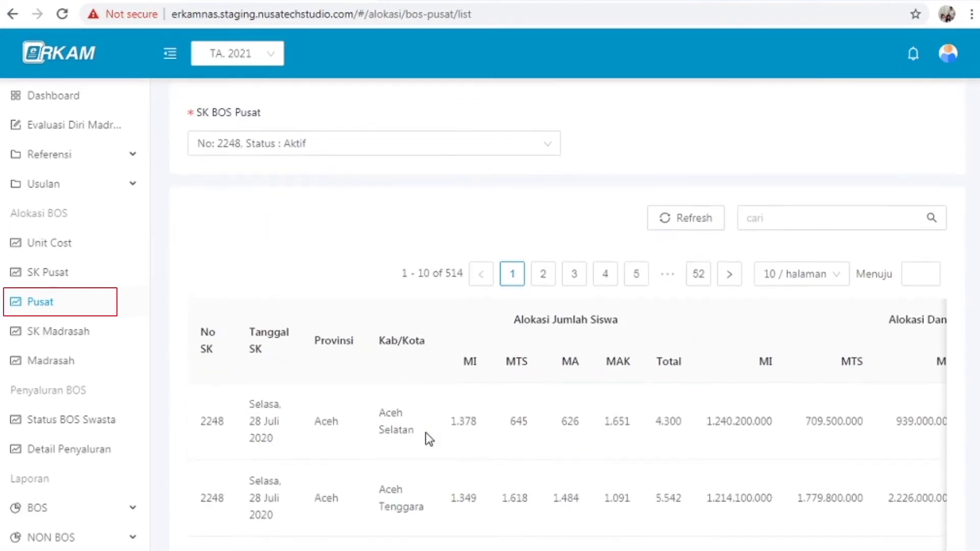
scroll(429, 438, "down", 2)
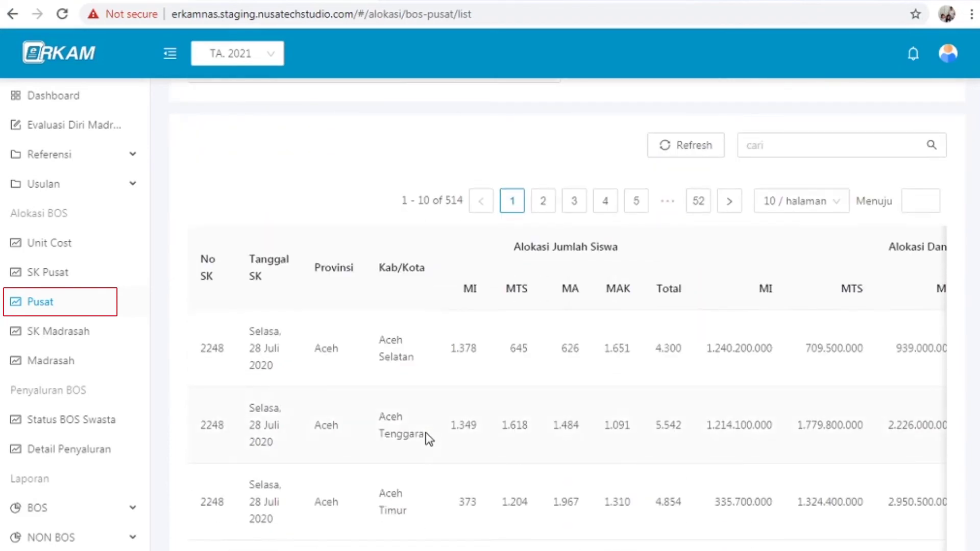
scroll(429, 439, "down", 5)
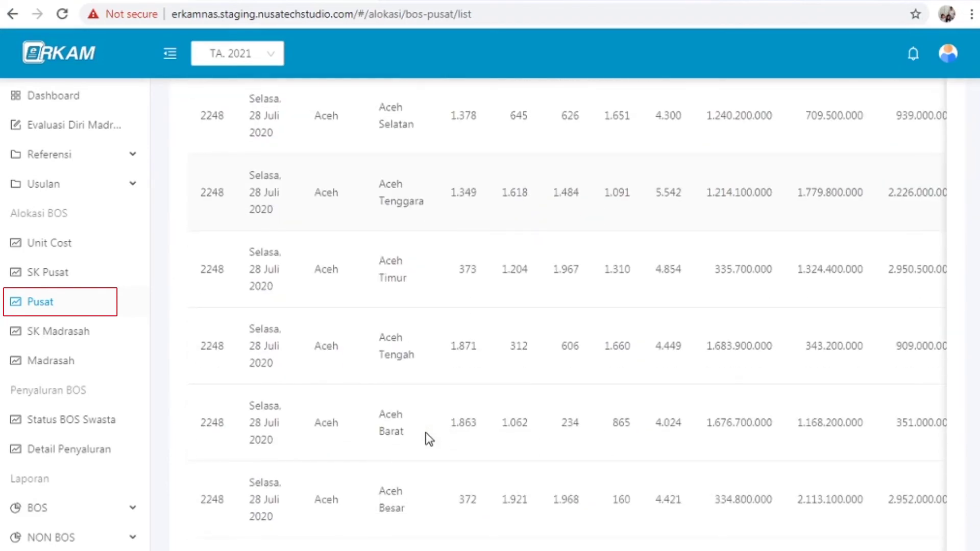
scroll(429, 439, "down", 8)
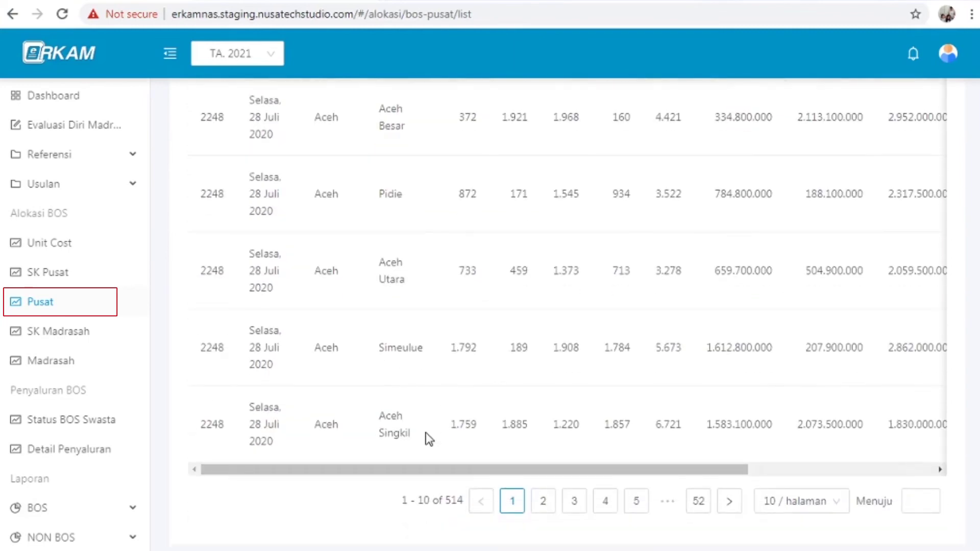
scroll(429, 439, "up", 14)
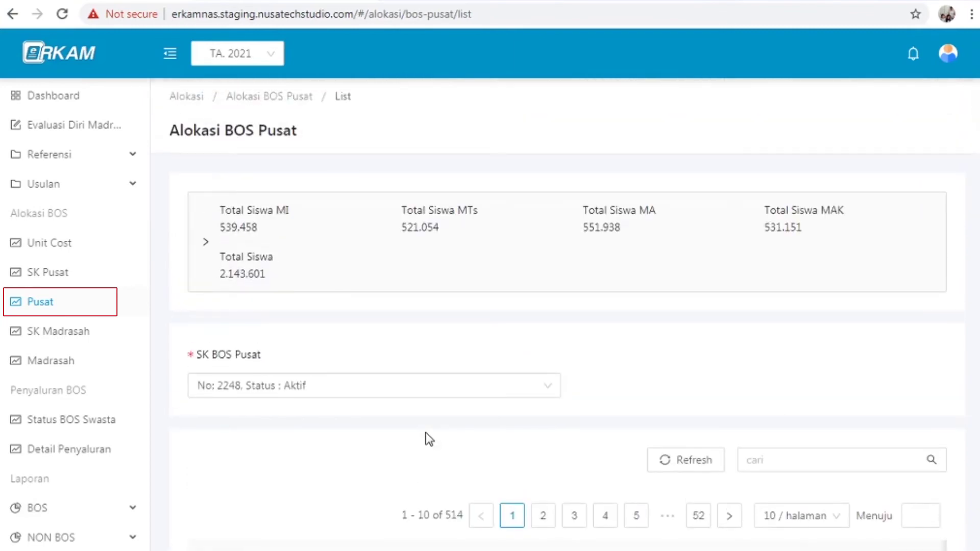
scroll(222, 400, "down", 3)
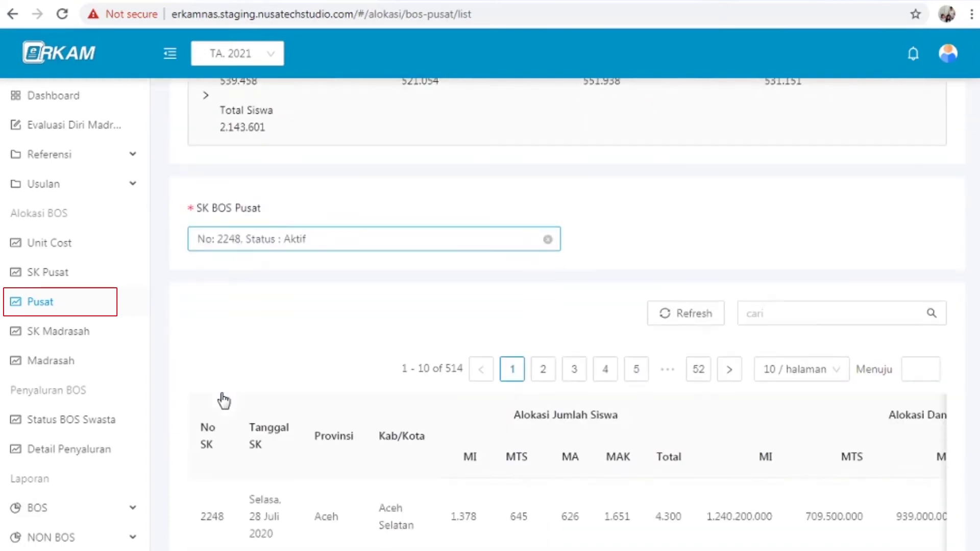
scroll(222, 400, "down", 5)
scroll(222, 400, "up", 7)
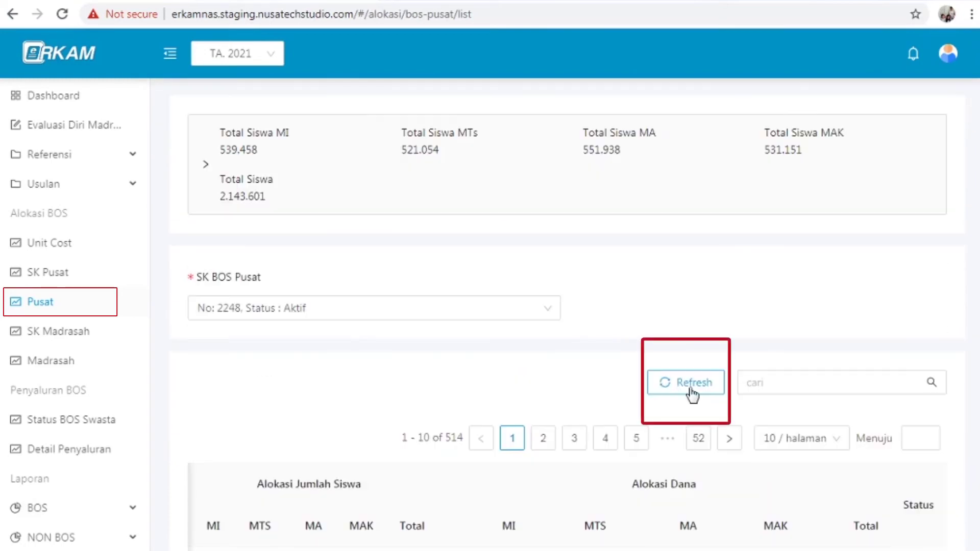
- Refresh the Alokasi BOS Pusat table and search it for "bogor"
left_click(693, 393)
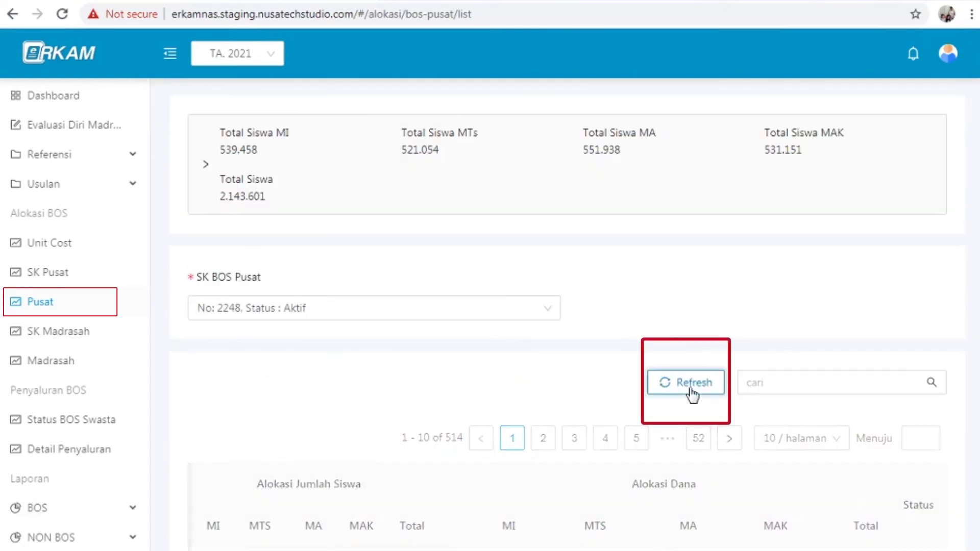
left_click(756, 384)
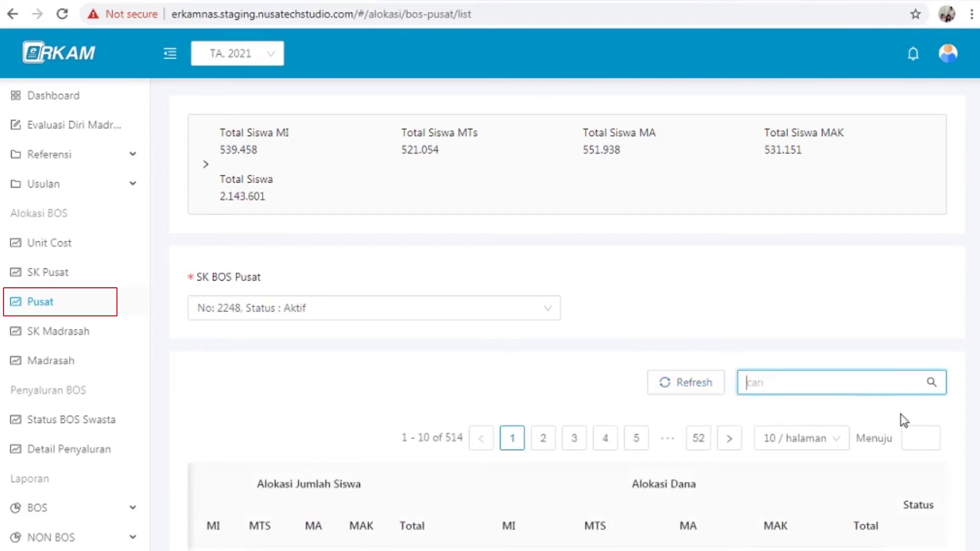
type("b")
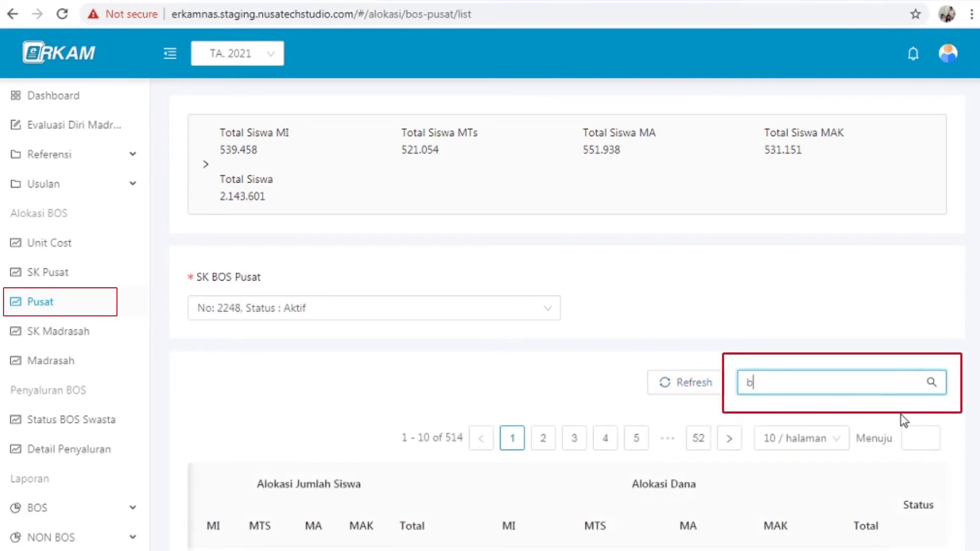
type("ogor")
key("Return")
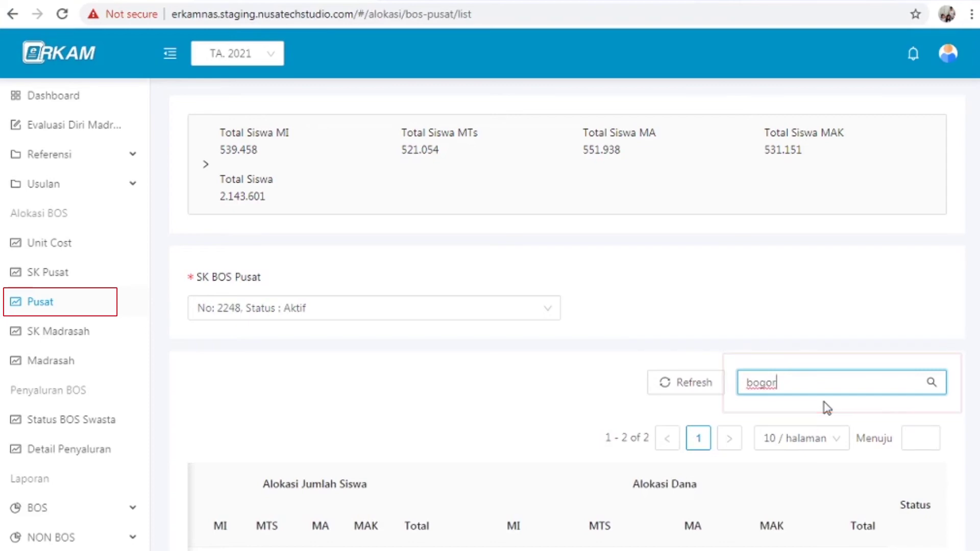
scroll(663, 429, "down", 3)
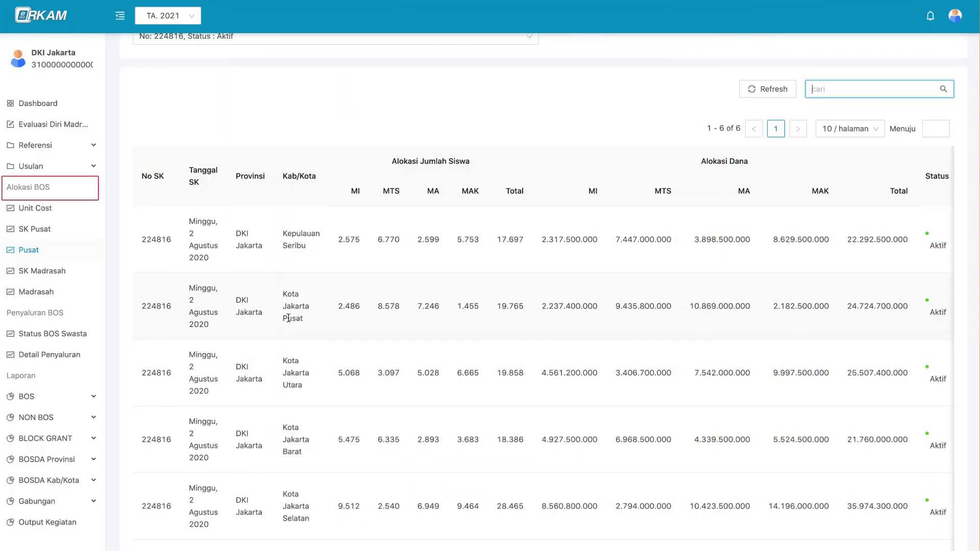
- Open the SK Madrasah list under Alokasi BOS and choose decree No: 224816, Status : Aktif as the SK BOS Pusat
left_click(68, 272)
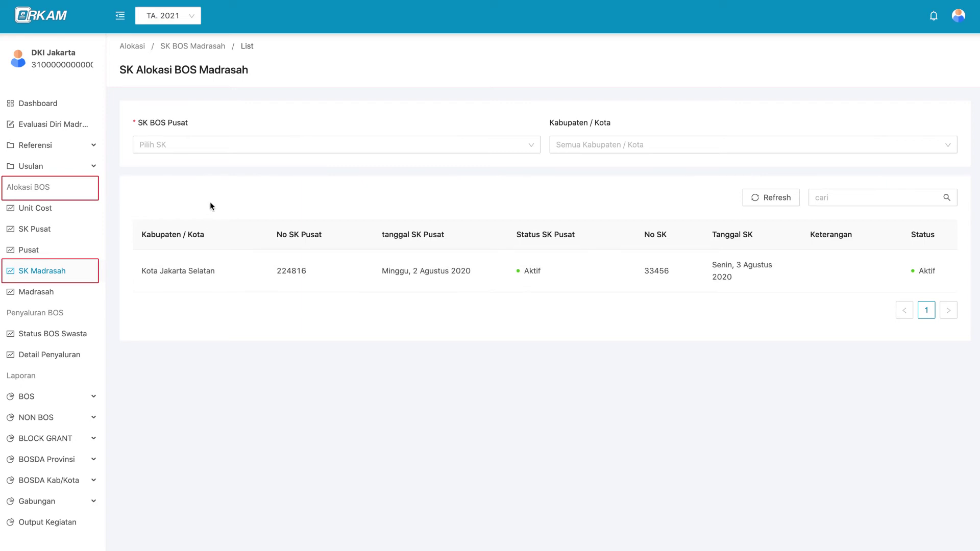
left_click(283, 148)
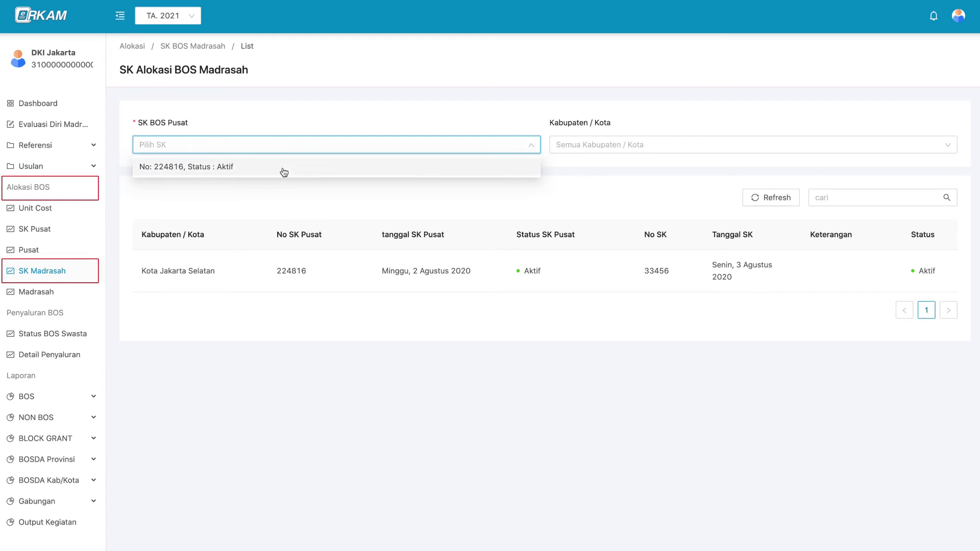
left_click(282, 169)
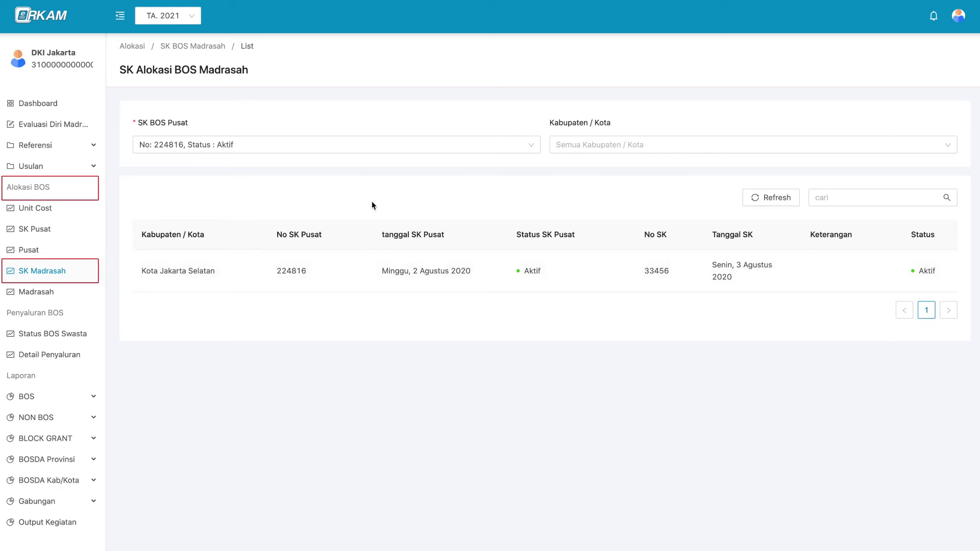
- Filter the SK Alokasi BOS Madrasah list by Kepulauan Seribu, Kota Jakarta Pusat and Kota Jakarta Utara in turn
left_click(590, 148)
left_click(591, 167)
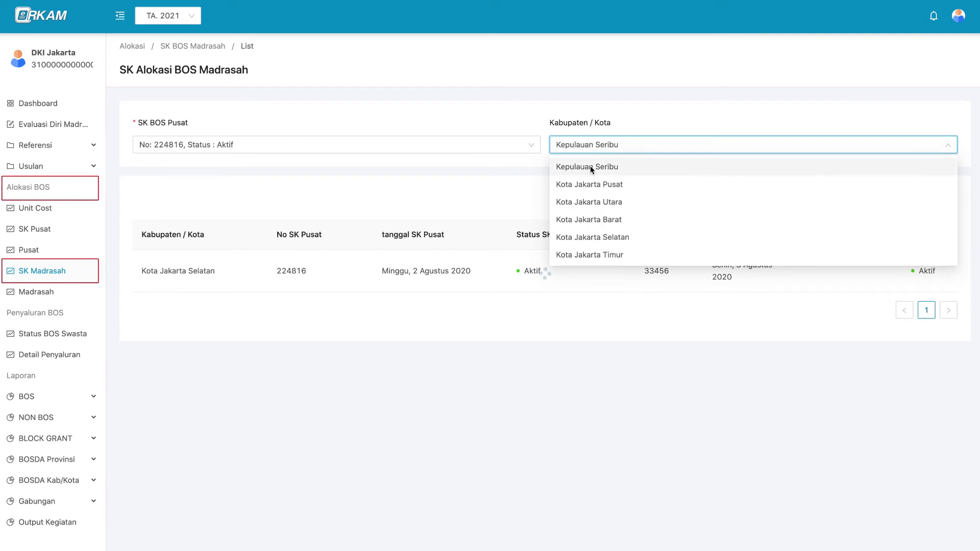
left_click(589, 152)
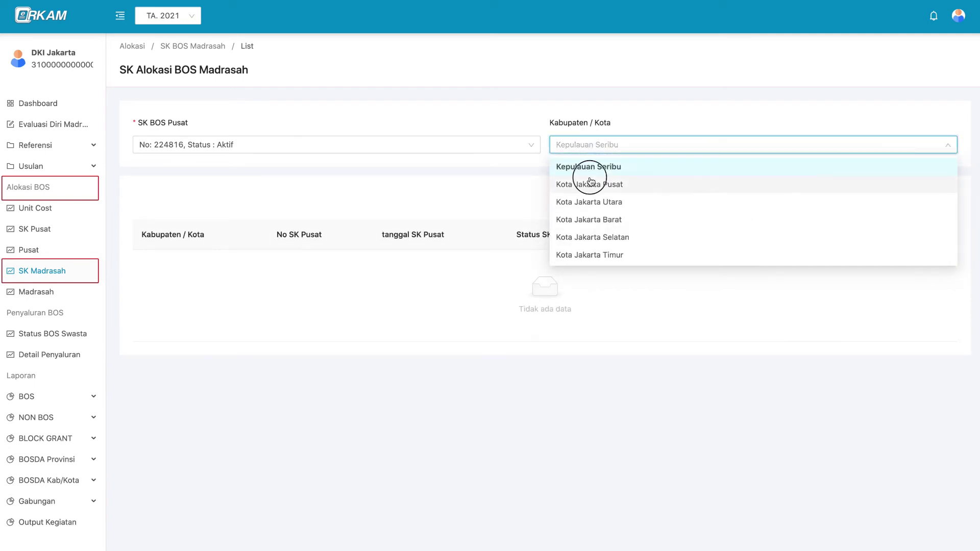
left_click(590, 182)
left_click(598, 145)
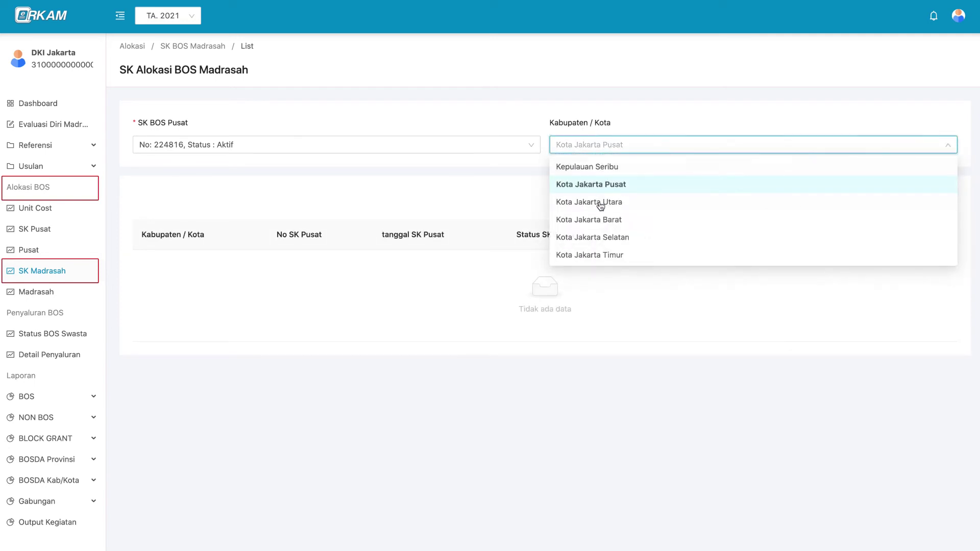
left_click(600, 202)
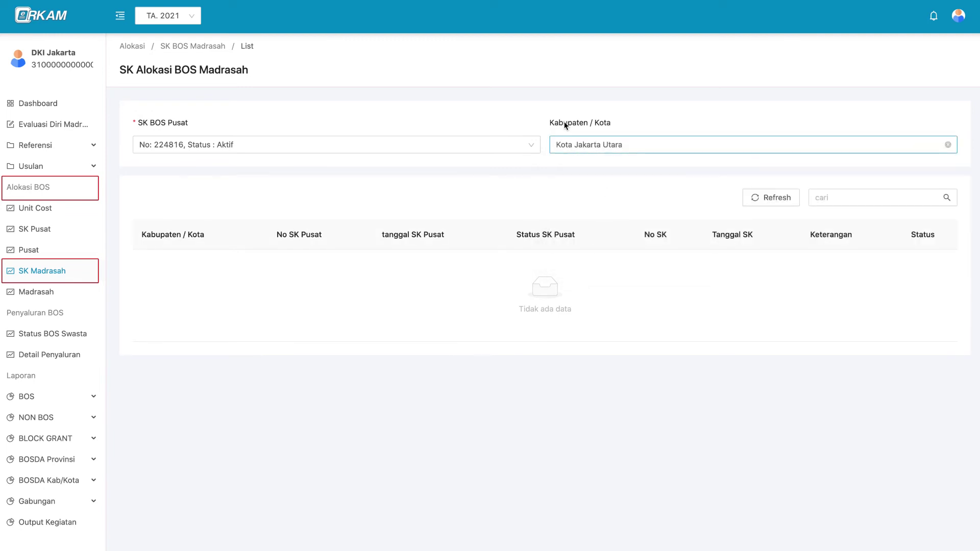
- Clear the Kabupaten / Kota filter and refresh the SK Alokasi BOS Madrasah list
left_click(631, 145)
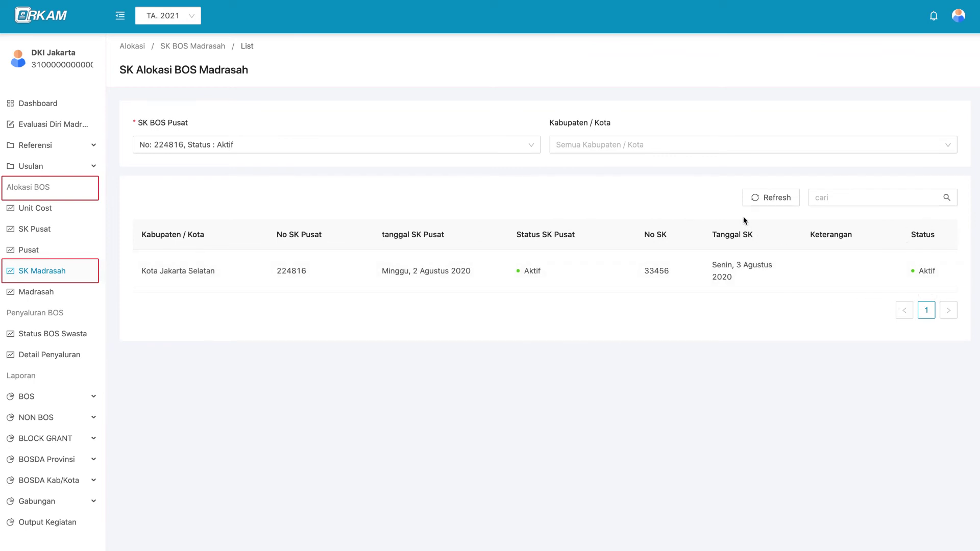
left_click(768, 204)
left_click(824, 200)
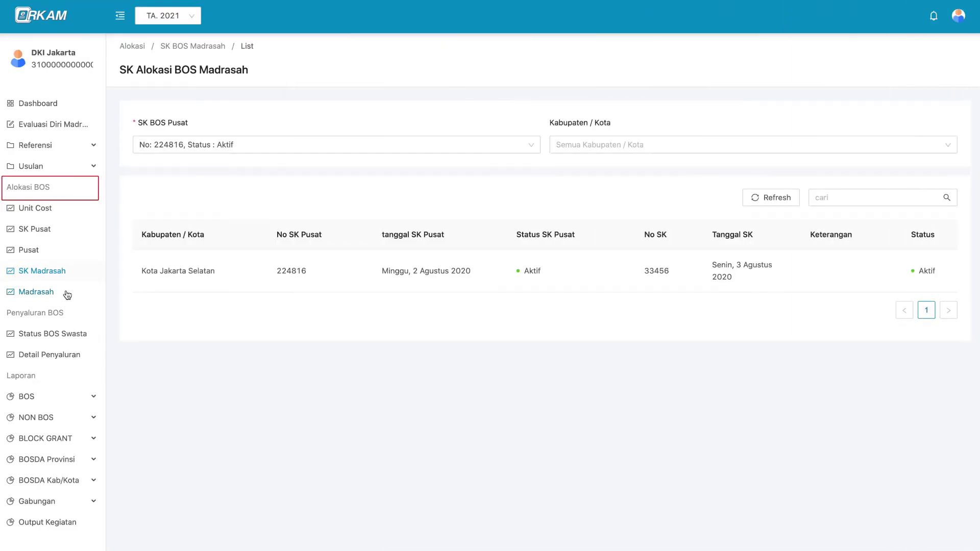
- Open the Madrasah allocation page under Alokasi BOS and choose decree No: 224816, Status : Aktif as the SK BOS Pusat
left_click(67, 295)
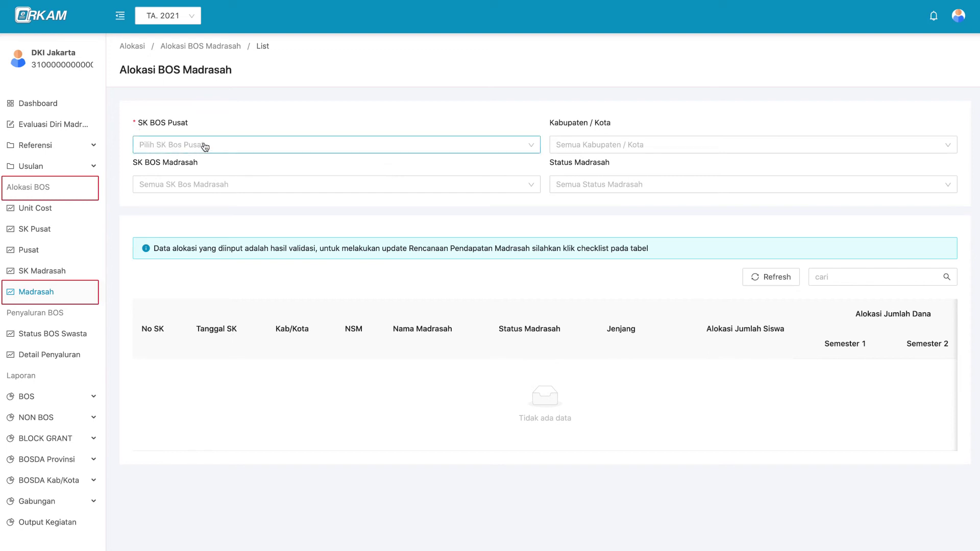
left_click(230, 150)
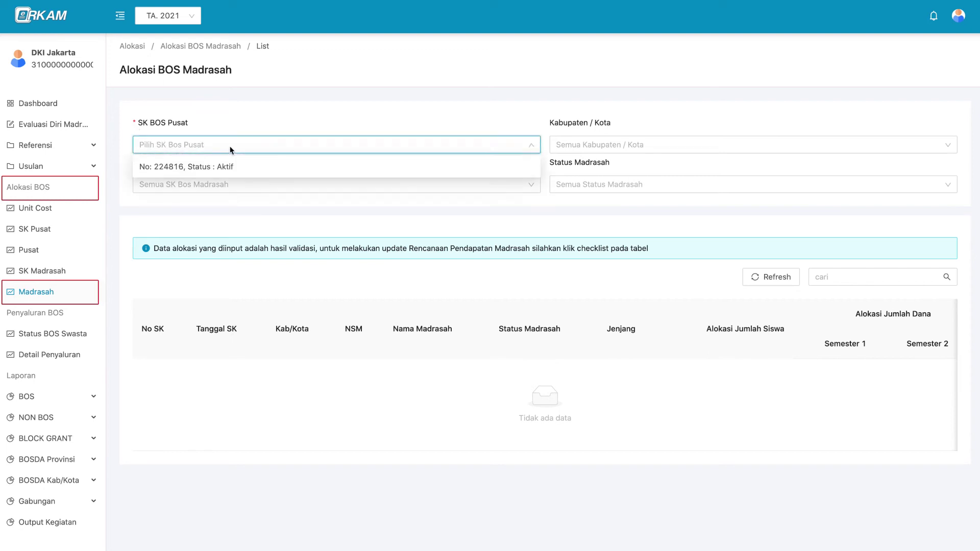
left_click(255, 169)
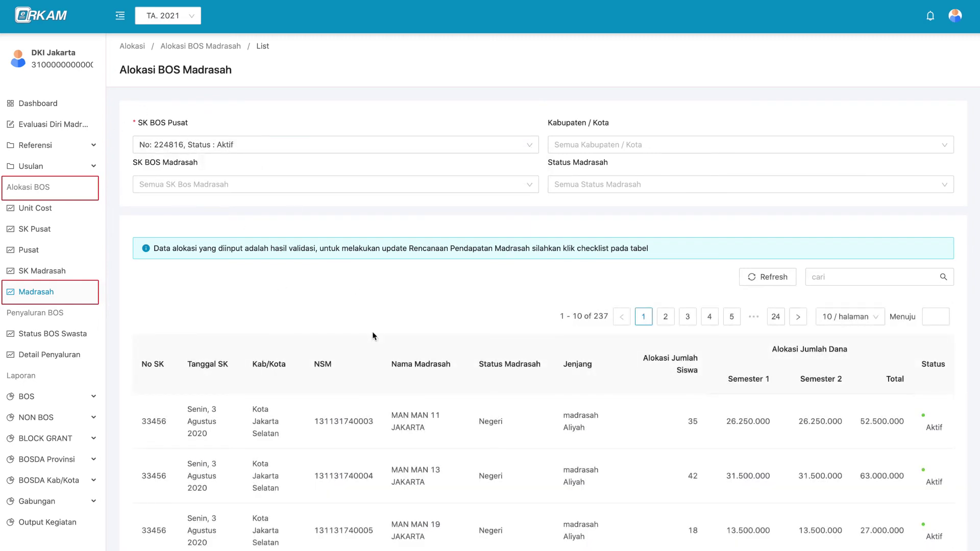
- Examine the Alokasi BOS Madrasah table's student counts, semester fund allocations and status for each madrasah
scroll(378, 347, "down", 3)
scroll(378, 348, "down", 3)
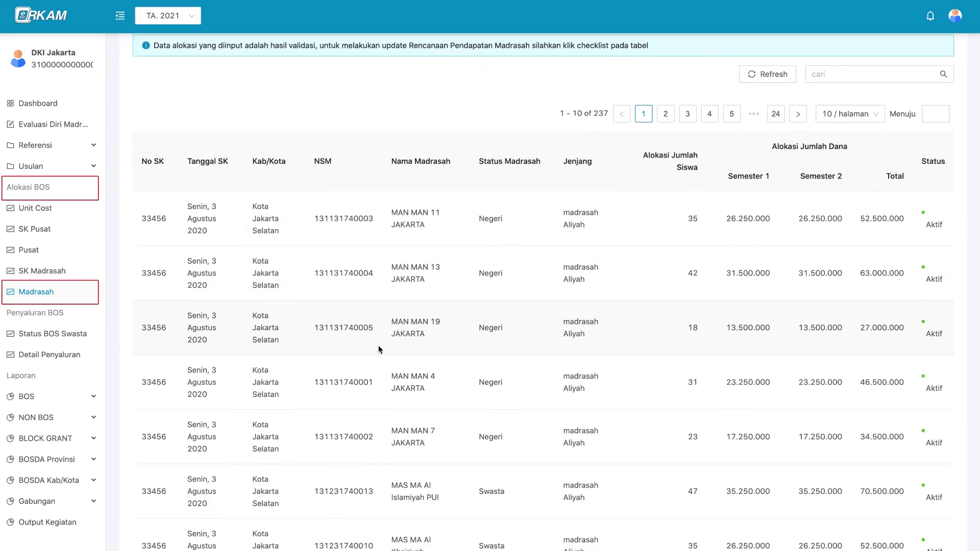
scroll(378, 347, "up", 4)
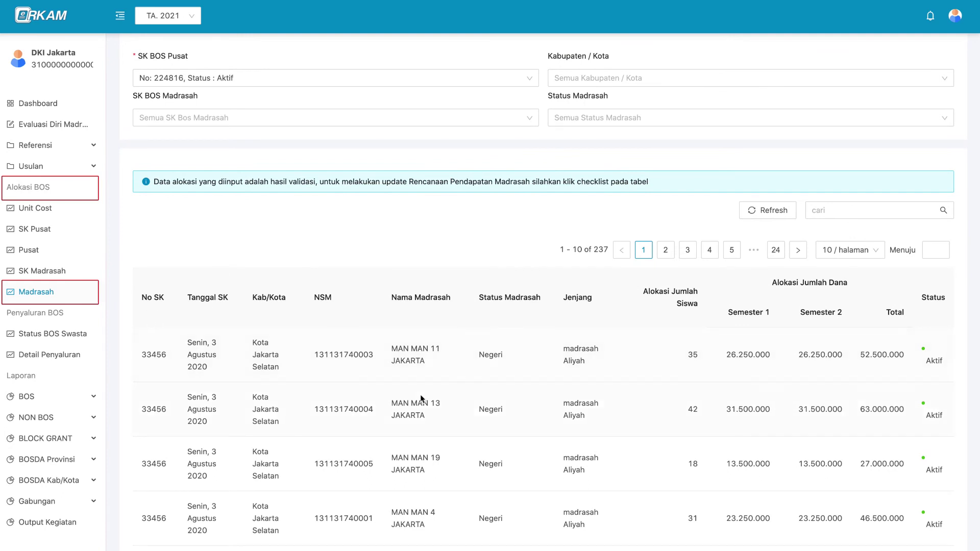
scroll(422, 399, "down", 5)
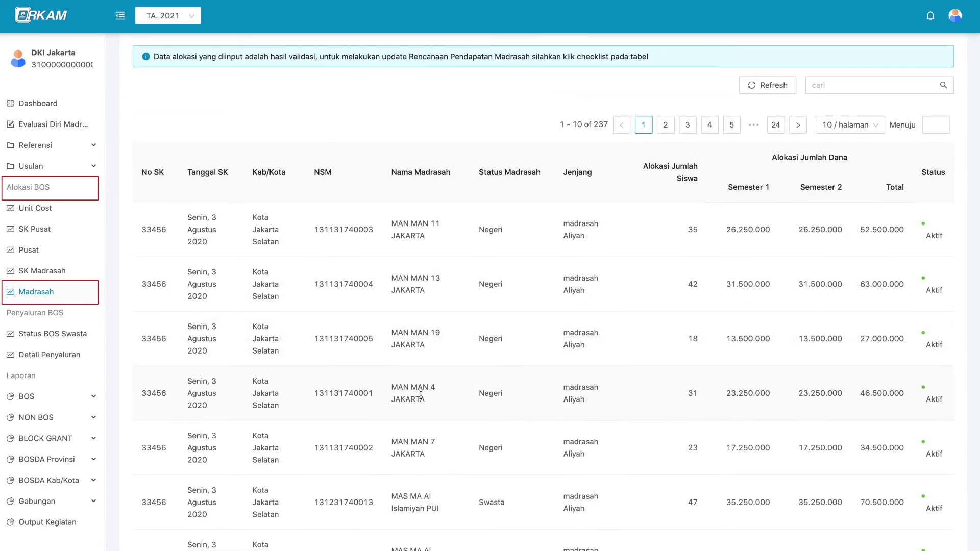
scroll(421, 396, "down", 2)
scroll(421, 399, "down", 1)
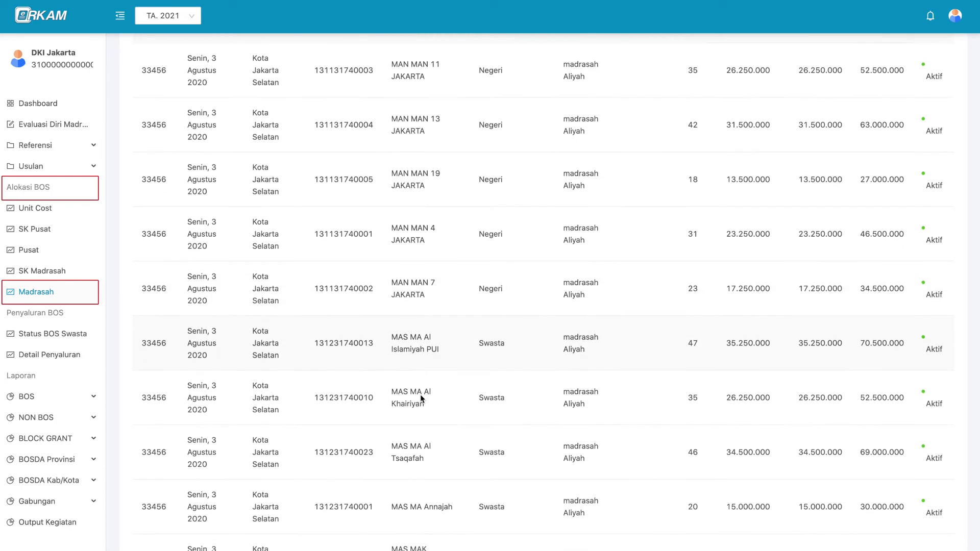
scroll(421, 396, "up", 5)
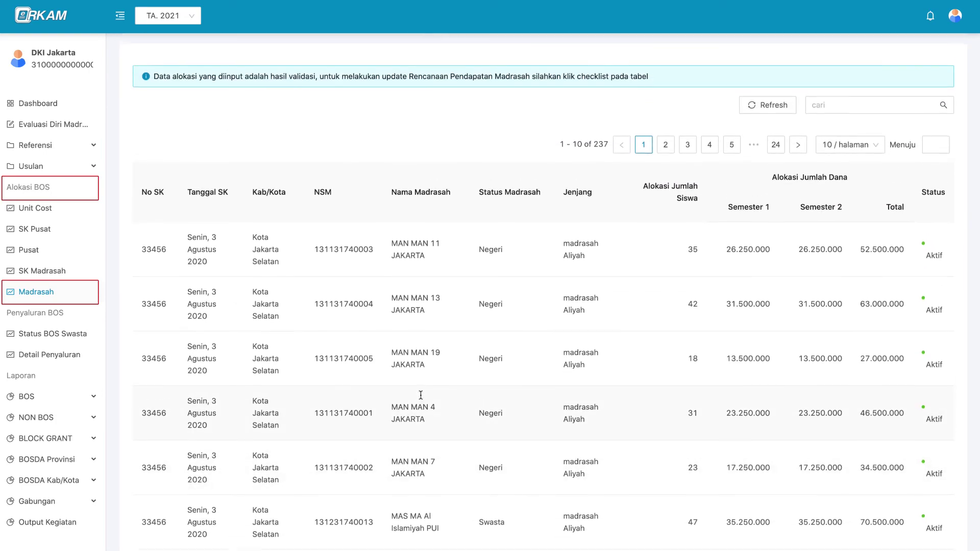
scroll(421, 395, "up", 3)
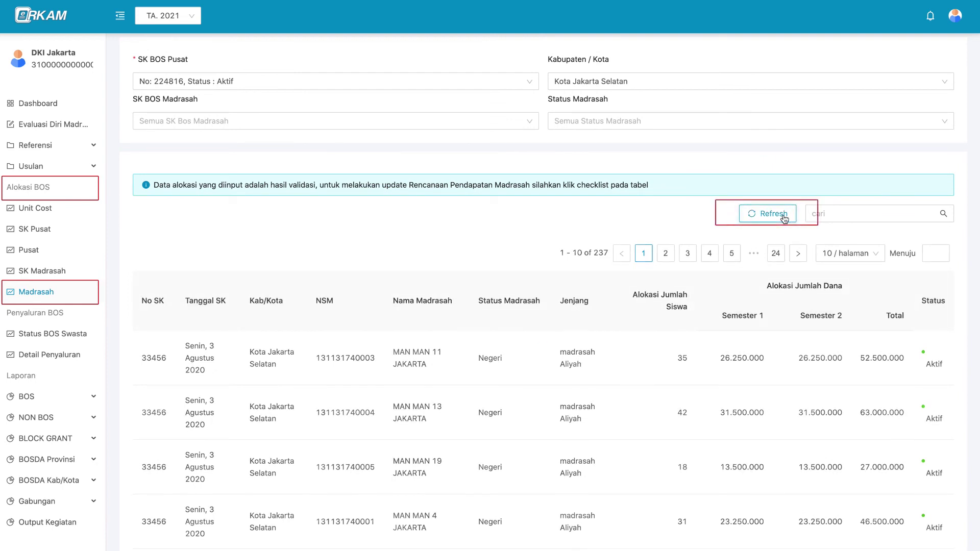
- Refresh the Alokasi BOS Madrasah list and search it for "ibnu" and for "darul"
left_click(782, 217)
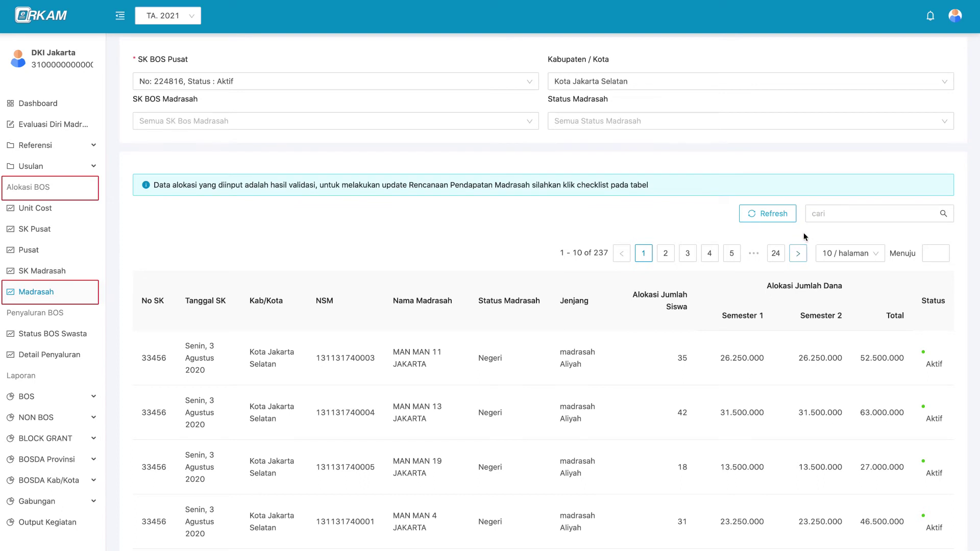
left_click(854, 215)
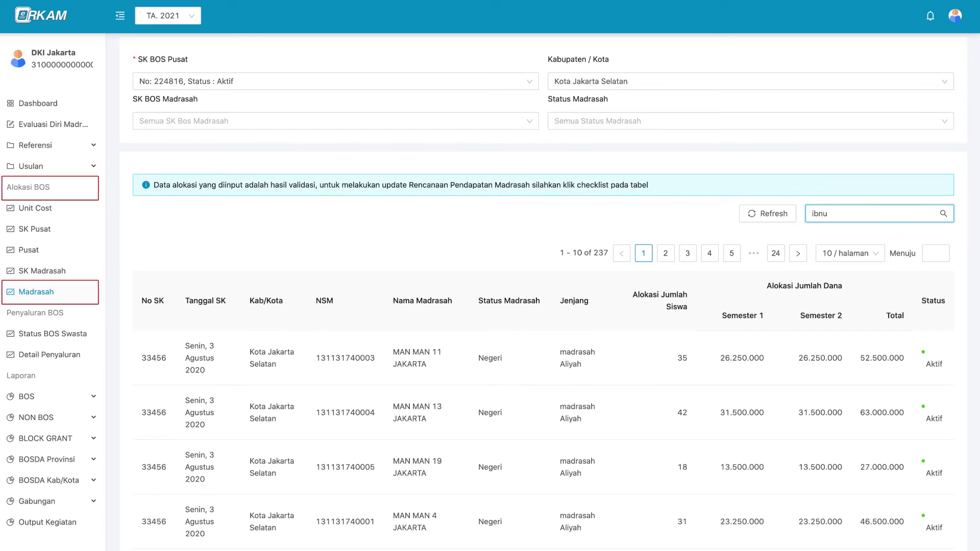
key("Return")
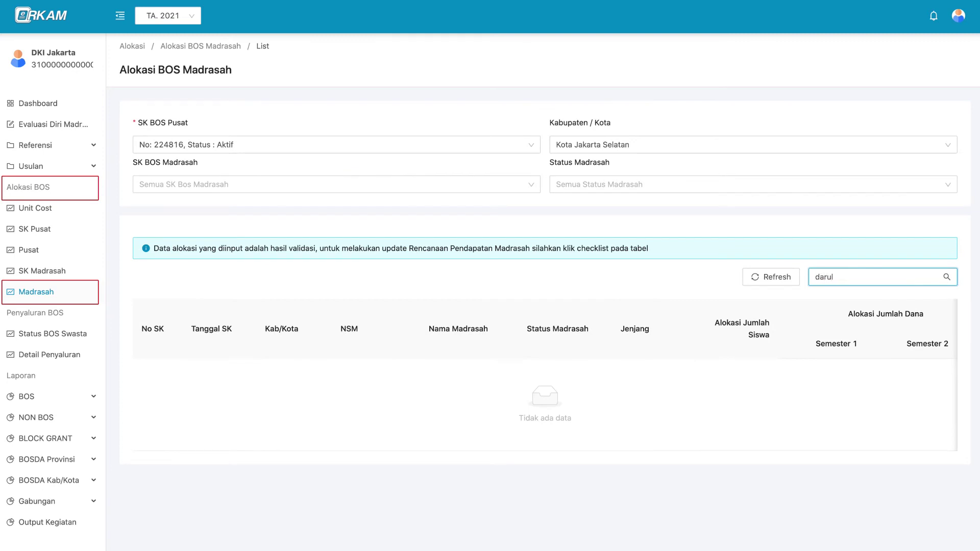
key("Return")
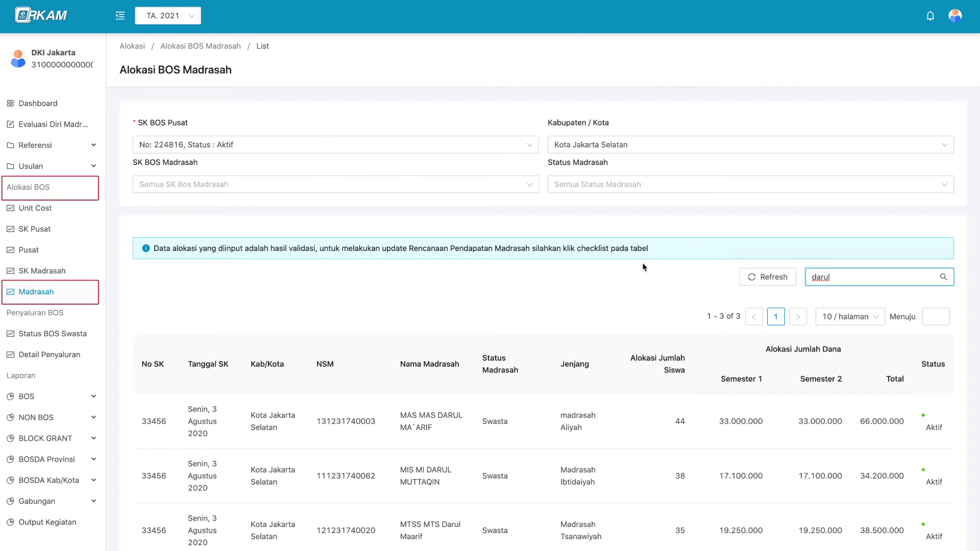
scroll(437, 457, "down", 1)
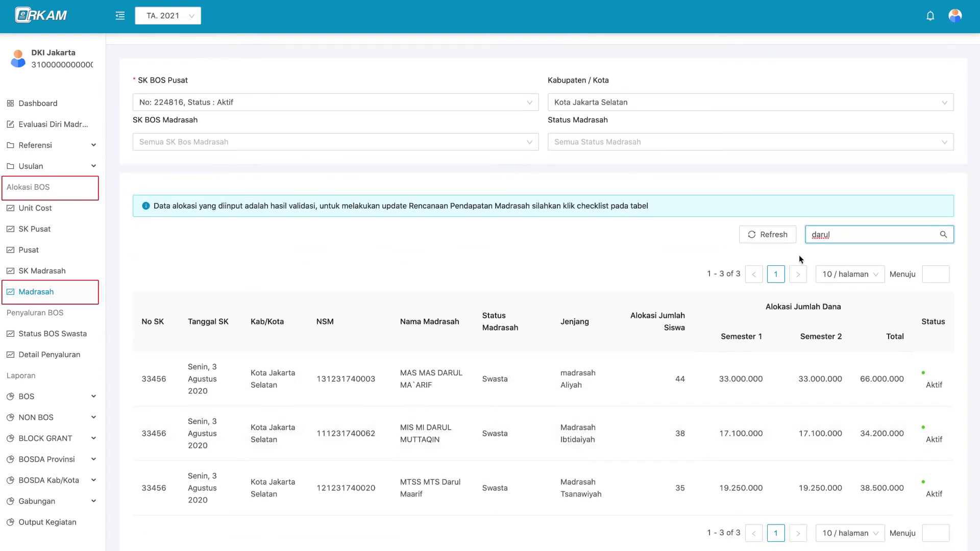
scroll(656, 470, "down", 1)
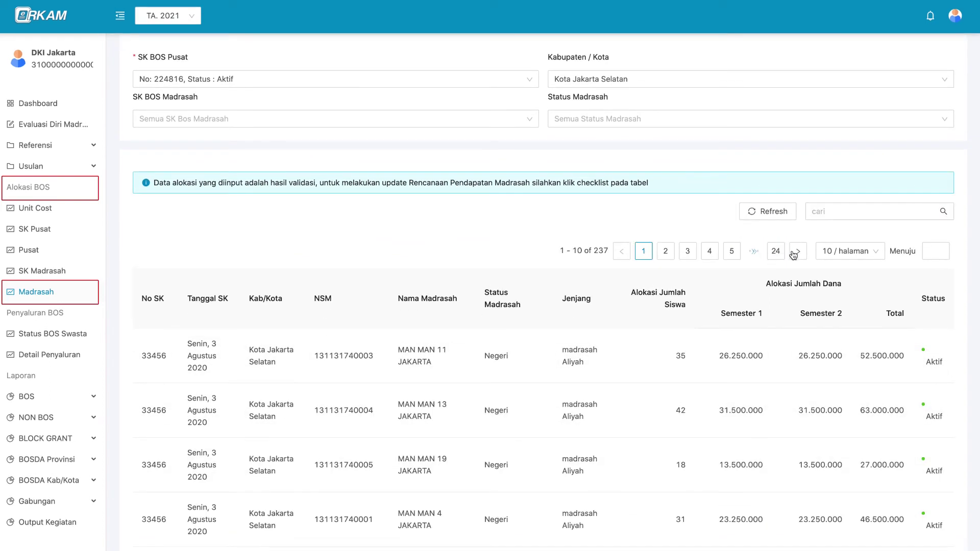
- Set the Alokasi BOS Madrasah list to 20 rows per page and look through the madrasah rows
left_click(864, 256)
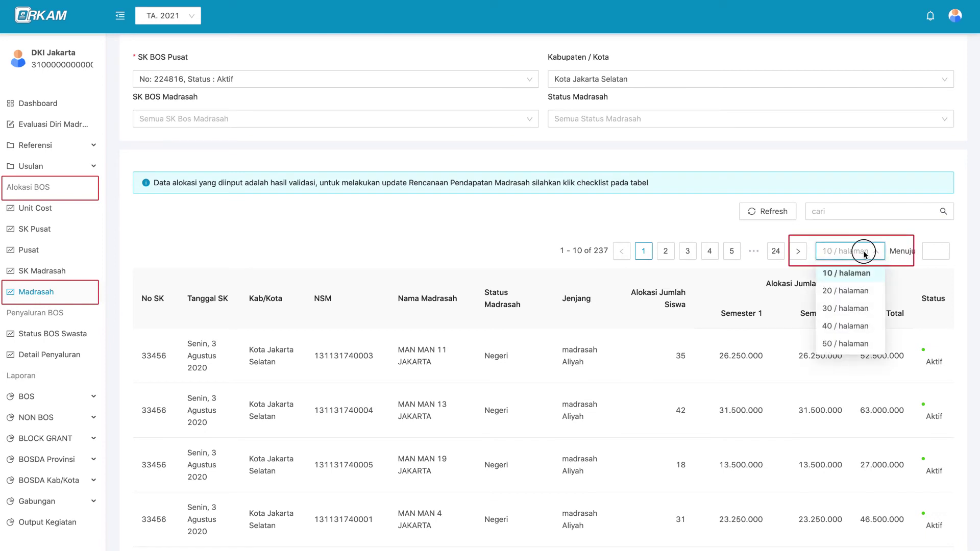
left_click(865, 253)
scroll(862, 255, "down", 5)
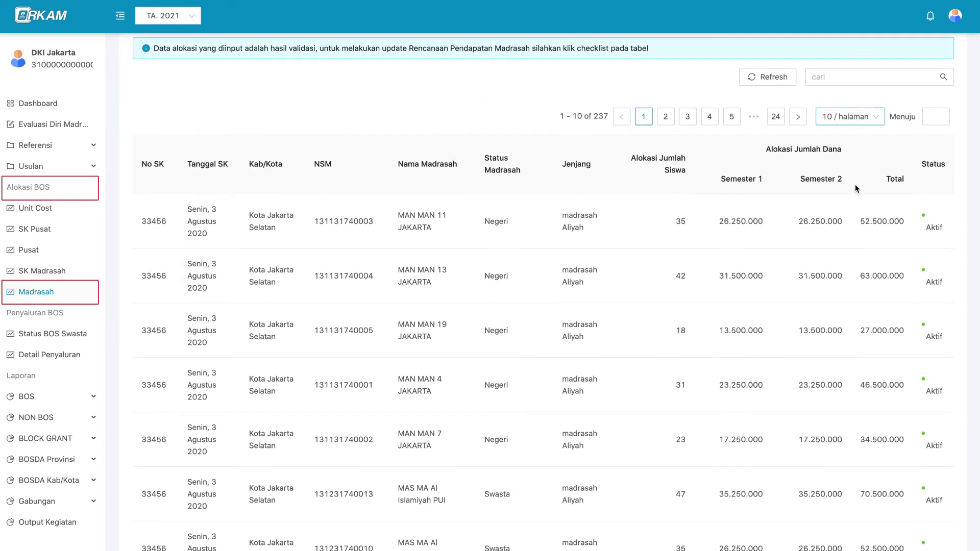
scroll(861, 240, "down", 5)
scroll(861, 244, "up", 6)
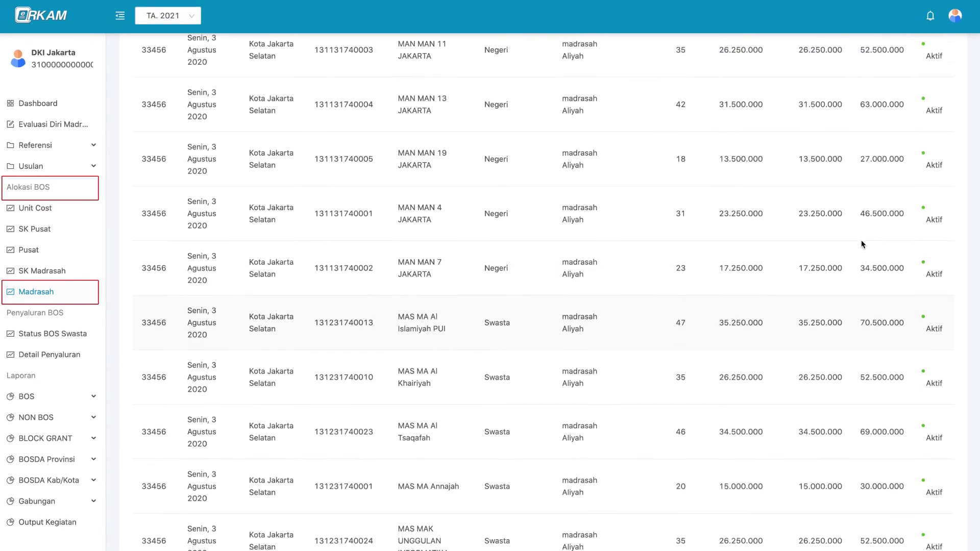
left_click(865, 188)
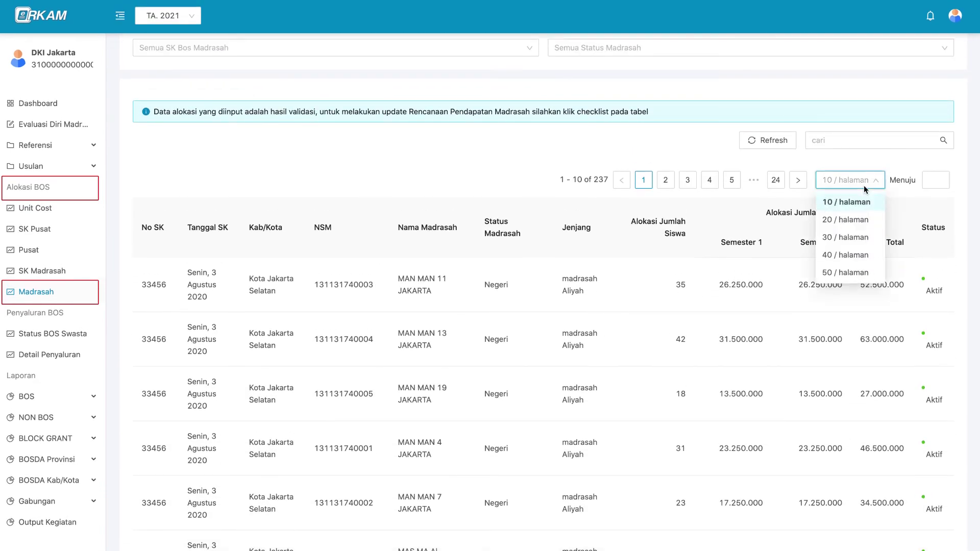
left_click(869, 221)
scroll(869, 280, "down", 13)
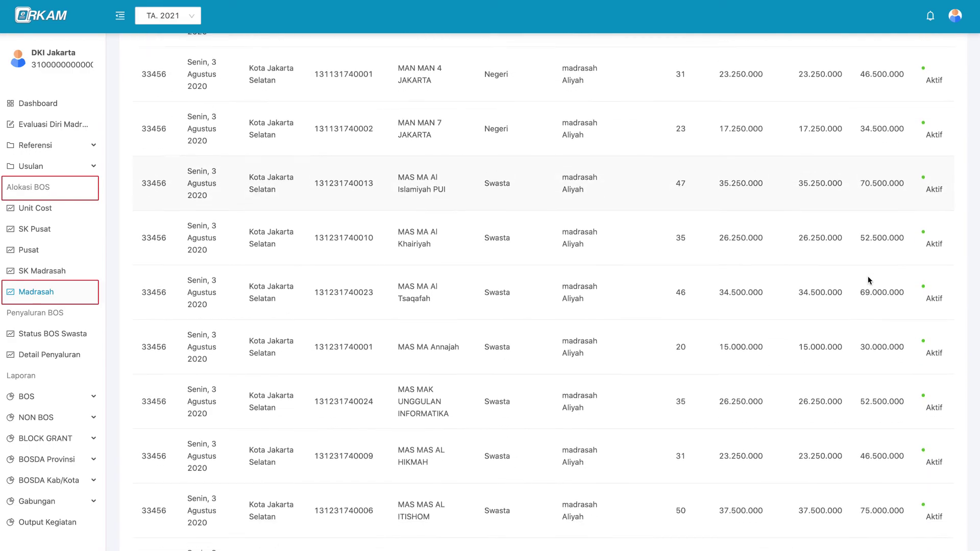
scroll(869, 280, "down", 4)
scroll(870, 280, "up", 13)
scroll(869, 279, "up", 5)
left_click(854, 187)
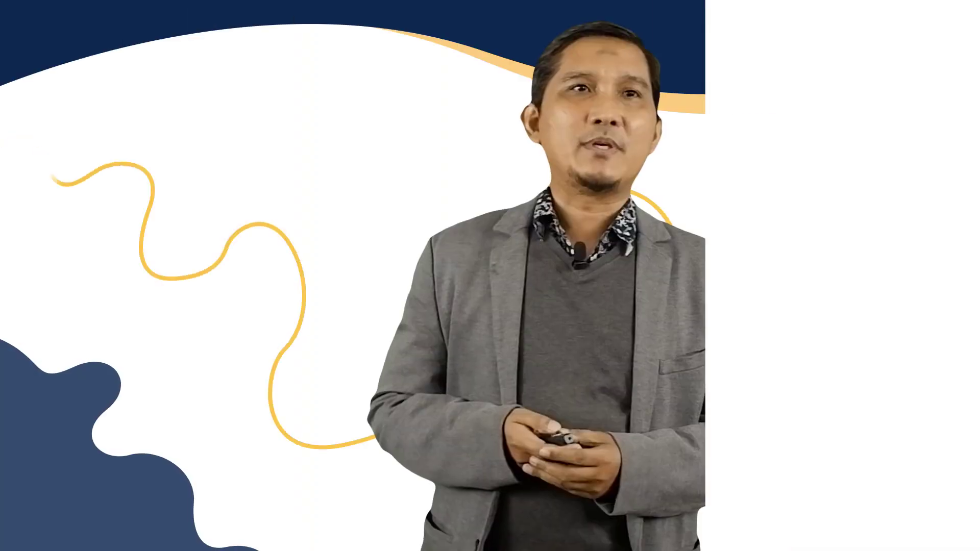
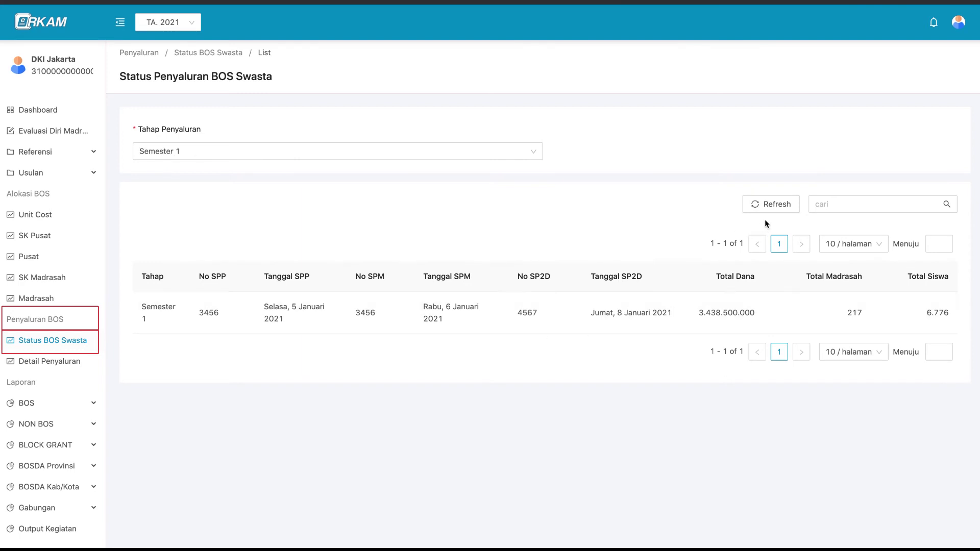
- Refresh the Status Penyaluran BOS Swasta list, enter "333" as its search text and clear it again
left_click(790, 209)
left_click(837, 205)
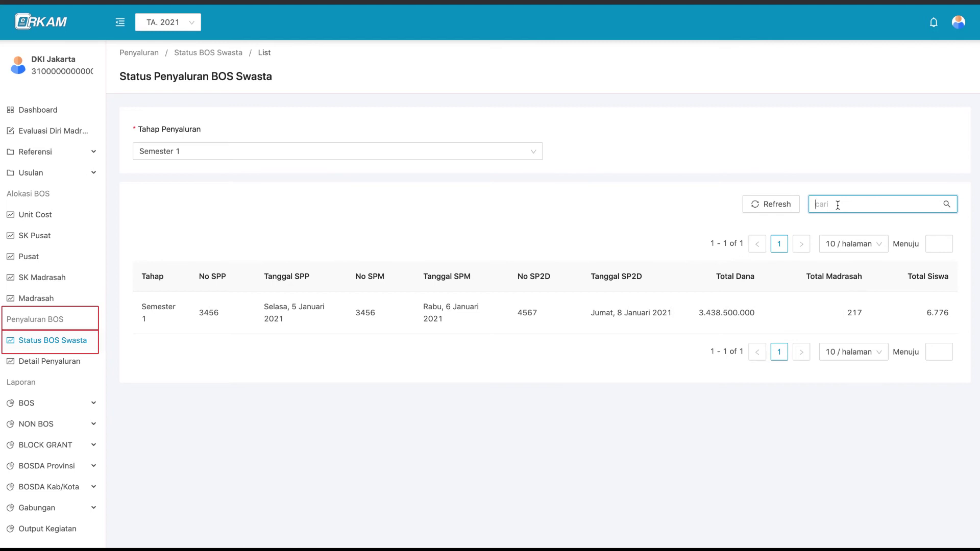
type("333")
key("BackSpace")
key("BackSpace")
key("BackSpace")
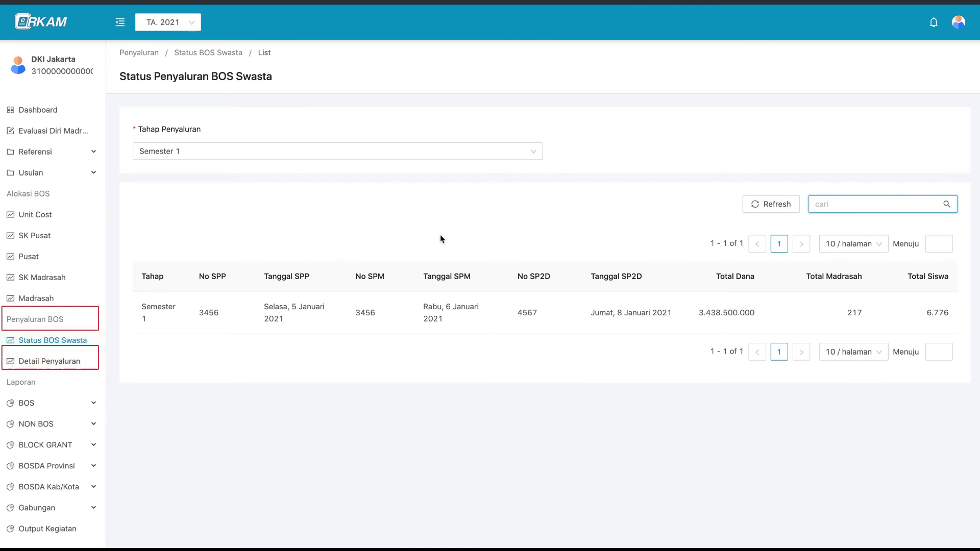
- Filter the Detail Penyaluran BOS Swasta list by Semester 1 and No SPP : 3456, and enter "darul" as the search text
left_click(88, 365)
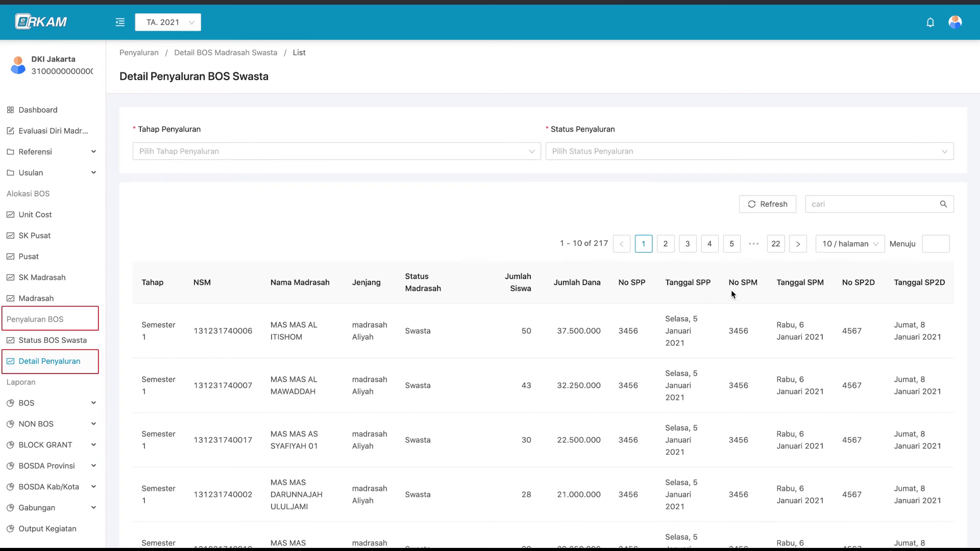
left_click(438, 155)
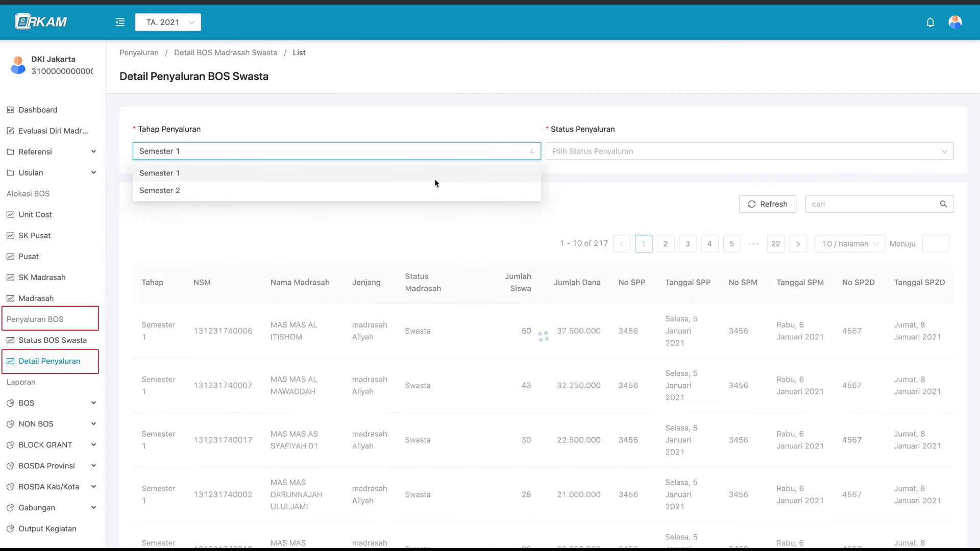
left_click(434, 173)
left_click(579, 152)
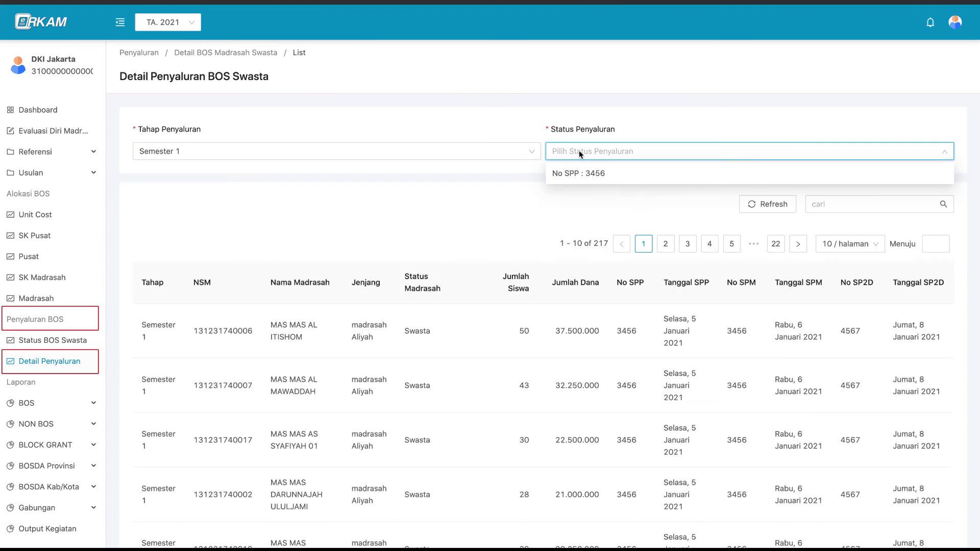
left_click(621, 174)
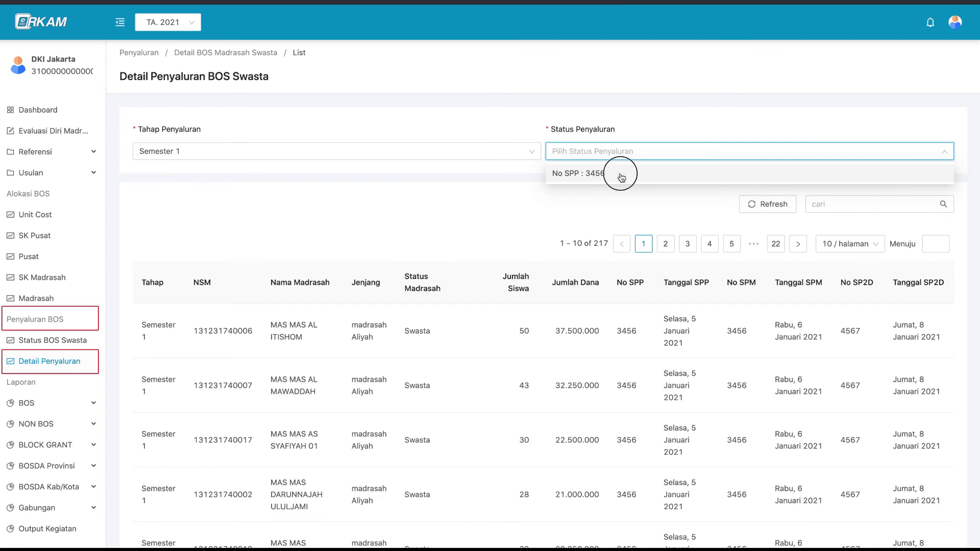
left_click(862, 205)
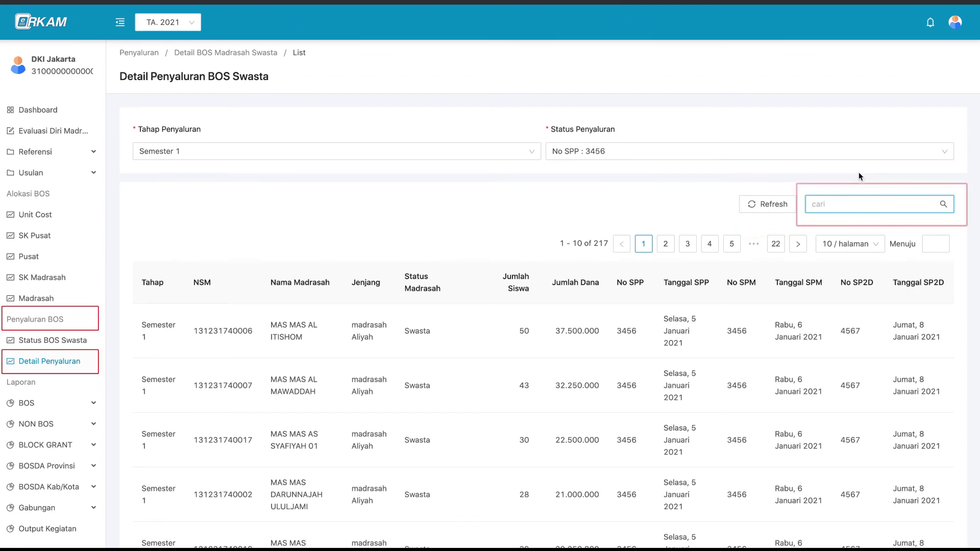
type("darul")
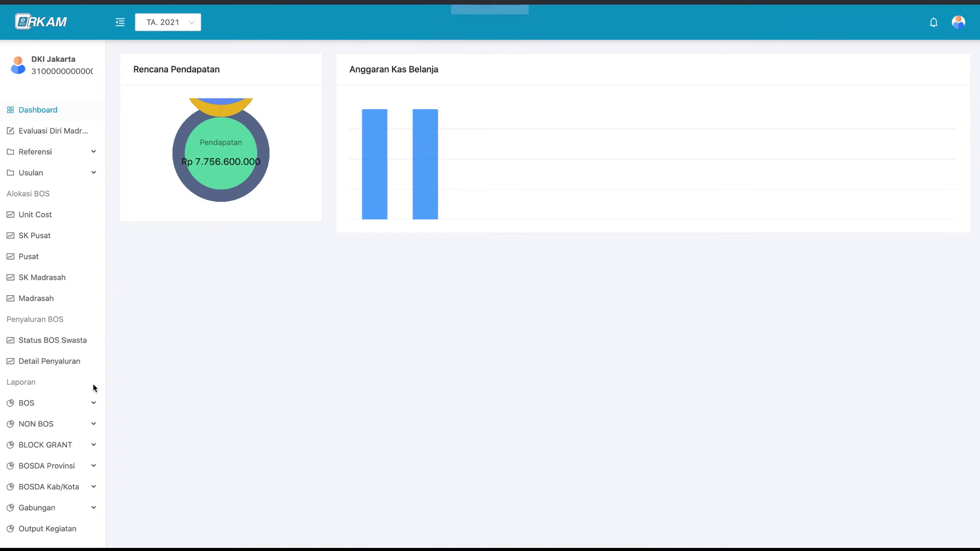
- Open the RKAM (BOS K1) report from the BOS reports under Laporan
scroll(94, 387, "down", 1)
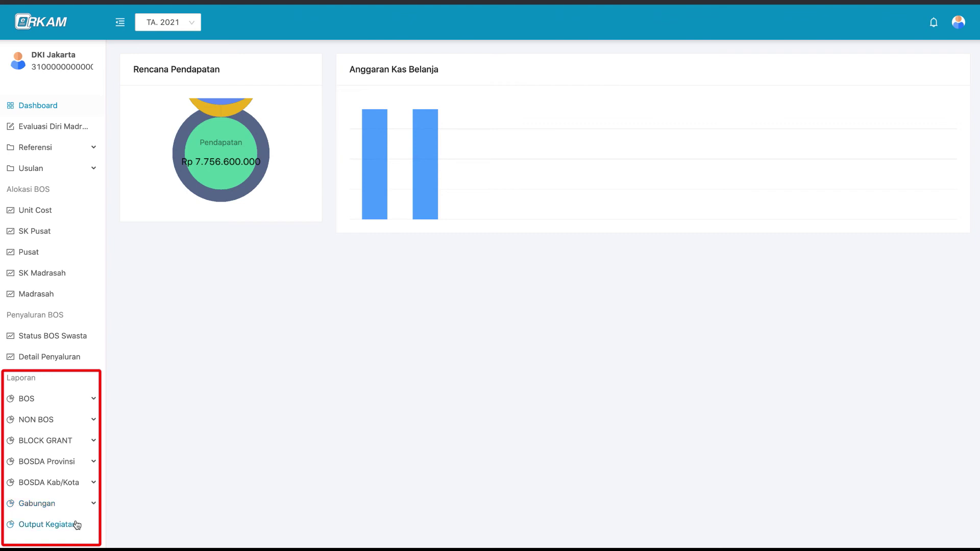
left_click(79, 404)
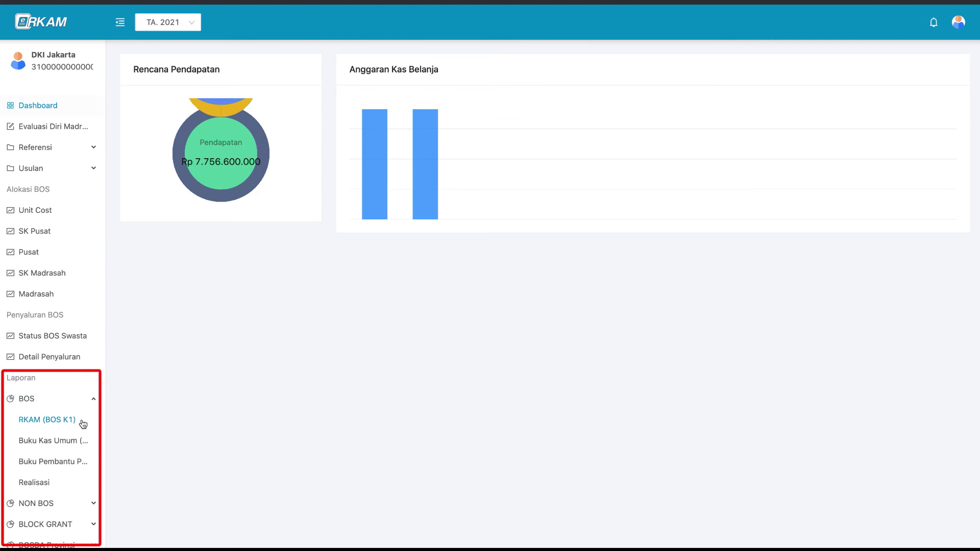
left_click(83, 422)
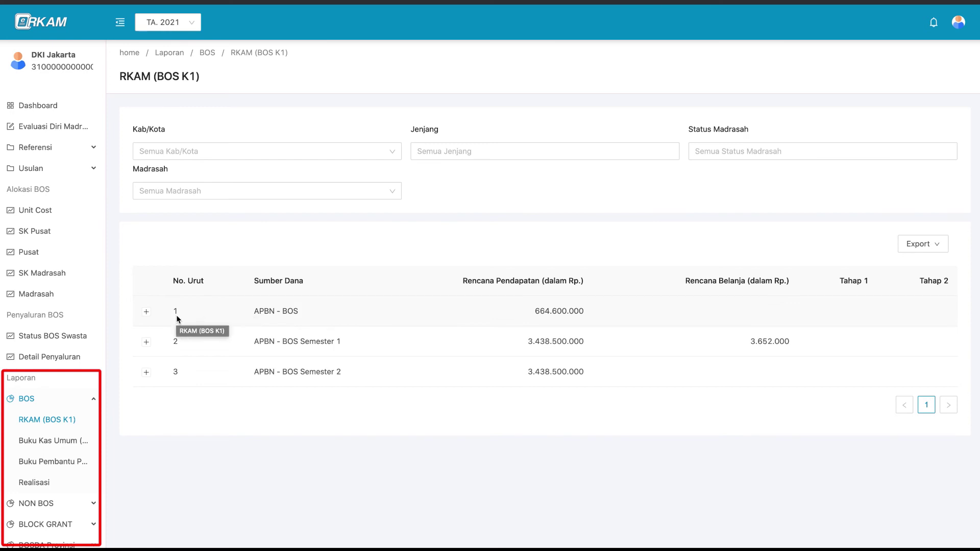
- Expand APBN - BOS Semester 1 down to Penyusunan Pembagian Tugas Guru dan Jadwal Pelajaran and examine its planned expenditure items
left_click(147, 313)
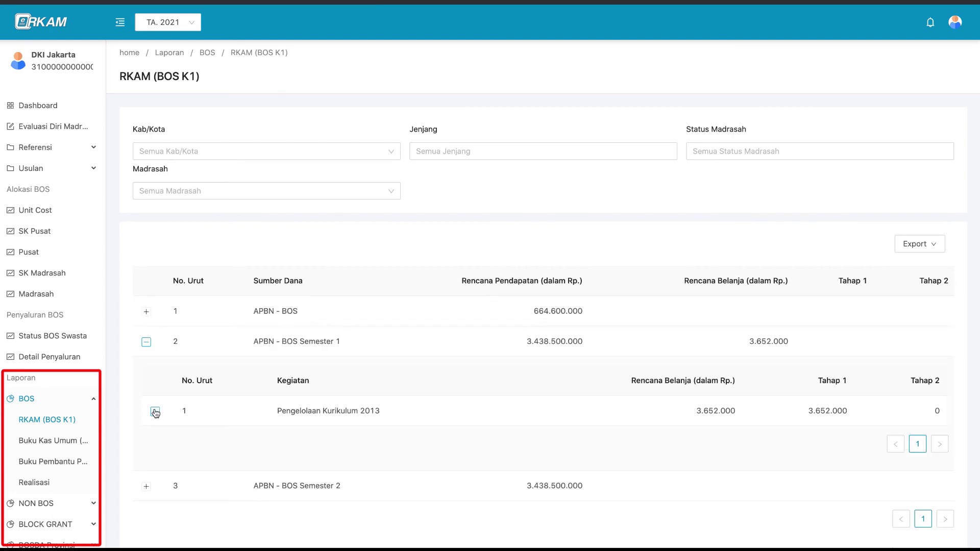
left_click(155, 412)
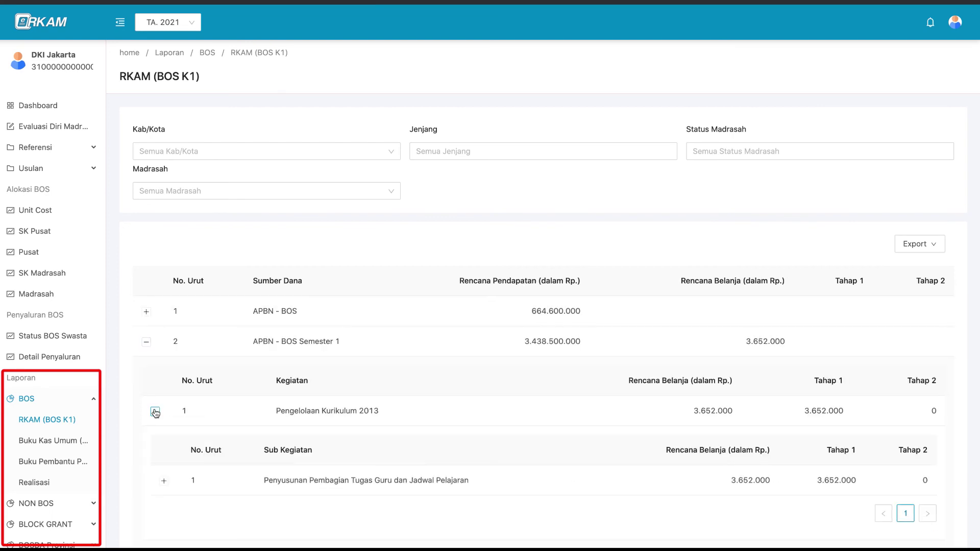
left_click(164, 481)
scroll(166, 485, "down", 2)
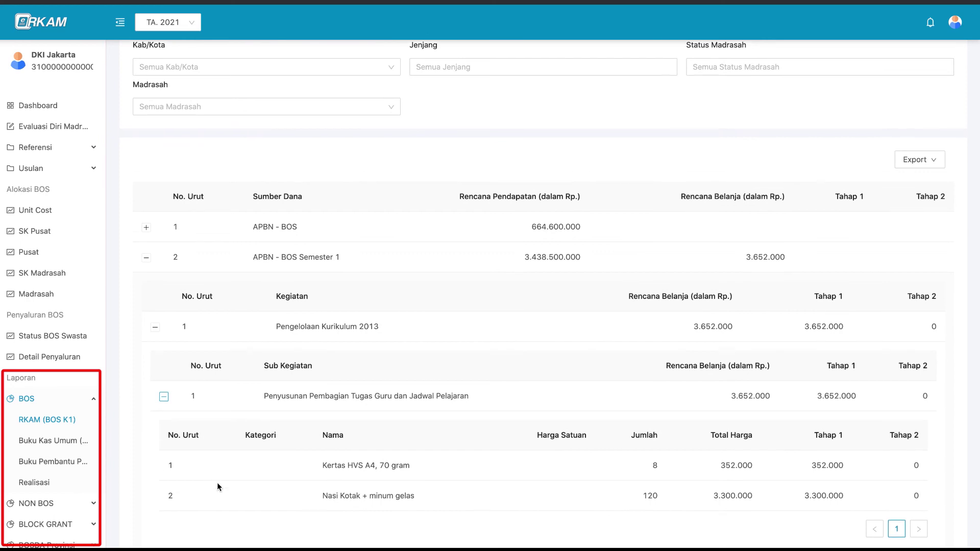
scroll(216, 482, "down", 1)
scroll(290, 471, "down", 1)
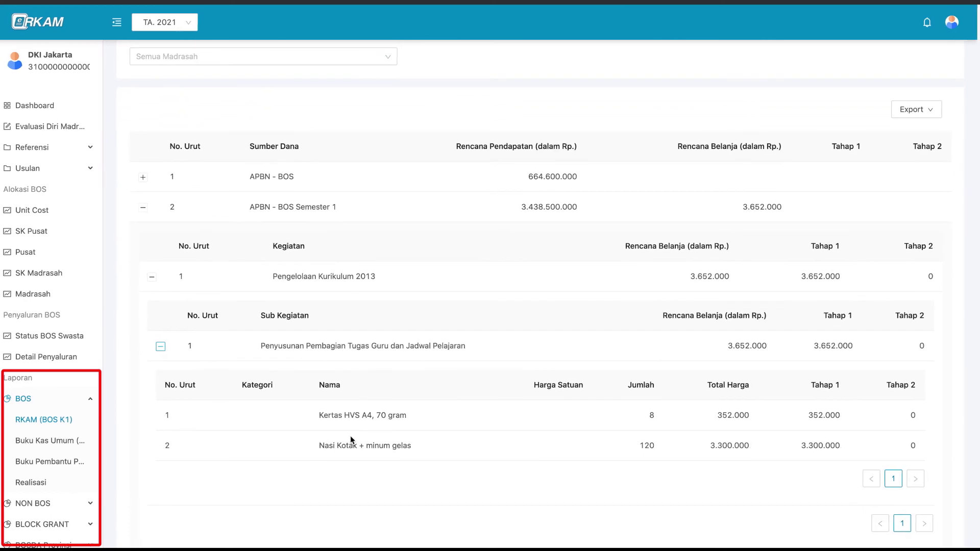
scroll(307, 436, "down", 1)
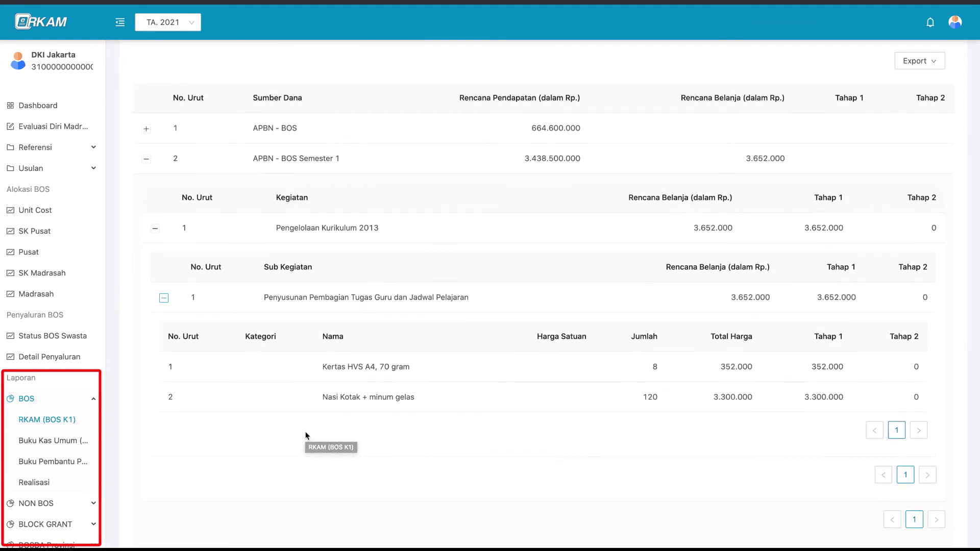
scroll(307, 436, "up", 1)
scroll(306, 435, "up", 3)
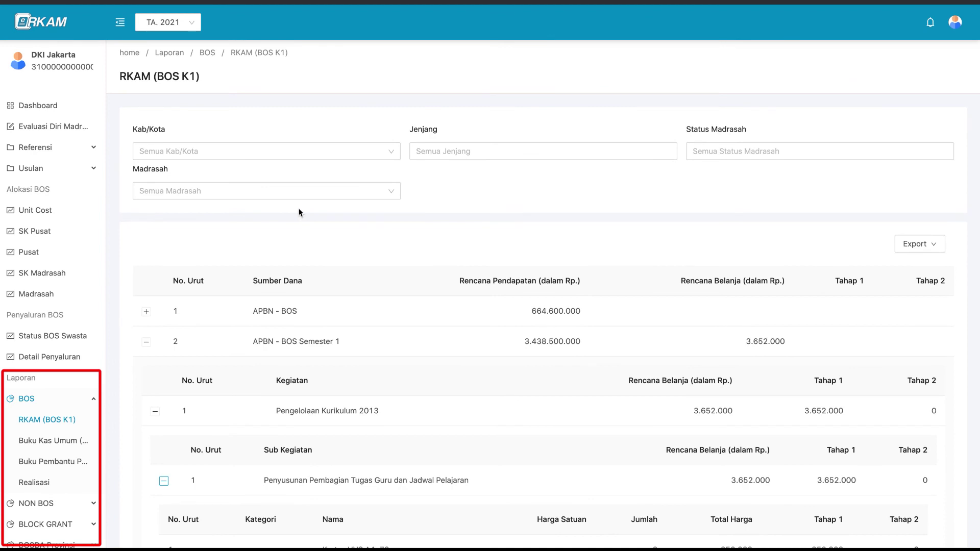
- Filter the RKAM (BOS K1) report by Kab/Kota Kota Jakarta Selatan
left_click(289, 156)
left_click(286, 155)
left_click(248, 155)
left_click(234, 242)
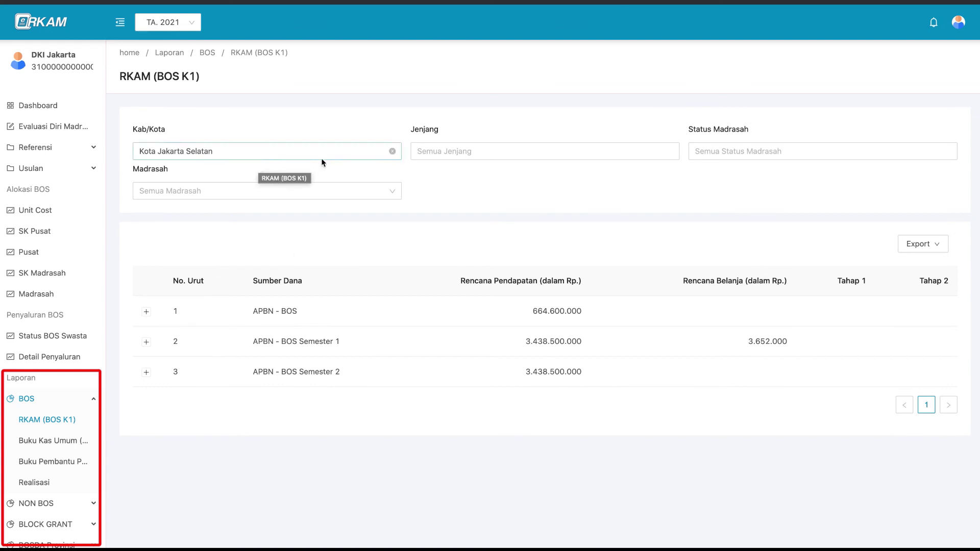
- Try filtering the RKAM (BOS K1) report by Jenjang and by Status Madrasah Swasta
left_click(451, 151)
left_click(462, 191)
left_click(475, 191)
left_click(704, 151)
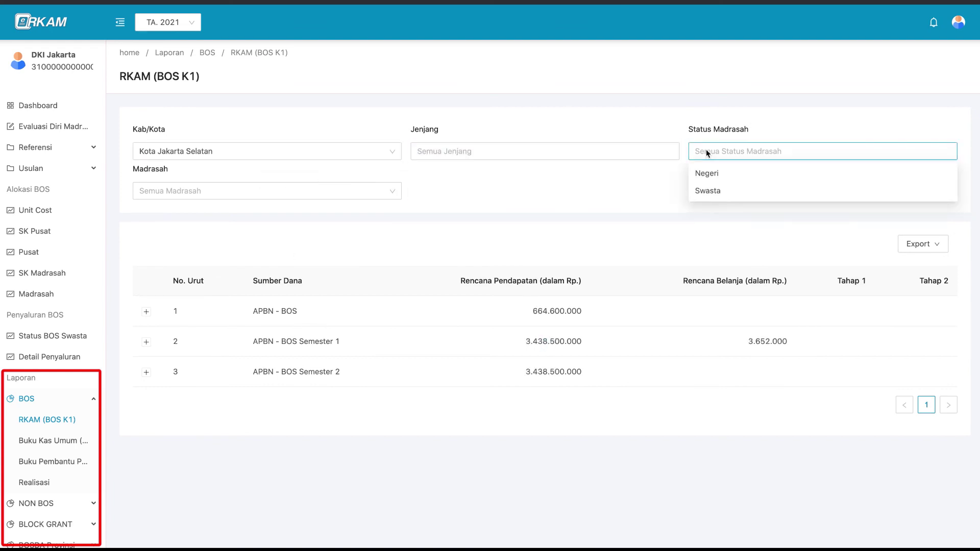
left_click(725, 191)
left_click(723, 191)
- Filter the RKAM (BOS K1) report by the madrasahs MIS MI Tarbiatus Sholihin and MIS MI HIDAYATUL ANAM in turn
left_click(344, 191)
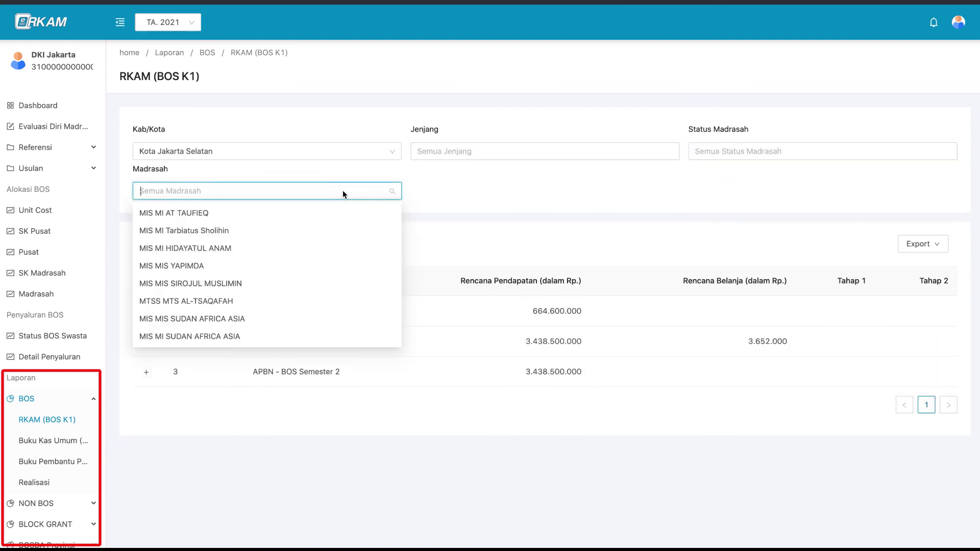
left_click(322, 230)
left_click(321, 192)
left_click(324, 249)
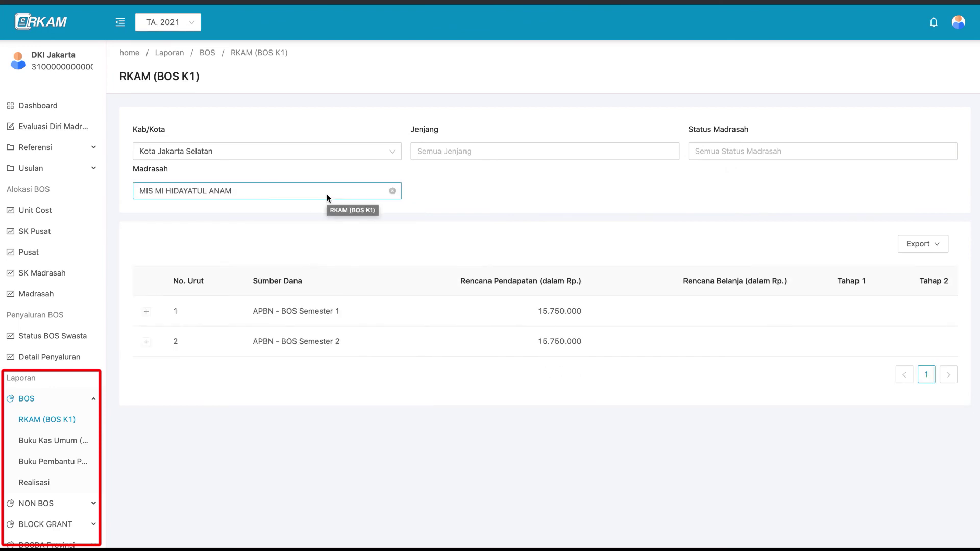
- Display the Buku Kas Umum (BOS K2) report for MIS MI AT TAUFIEQ in Kota Jakarta Selatan and review its transaction entries
left_click(74, 443)
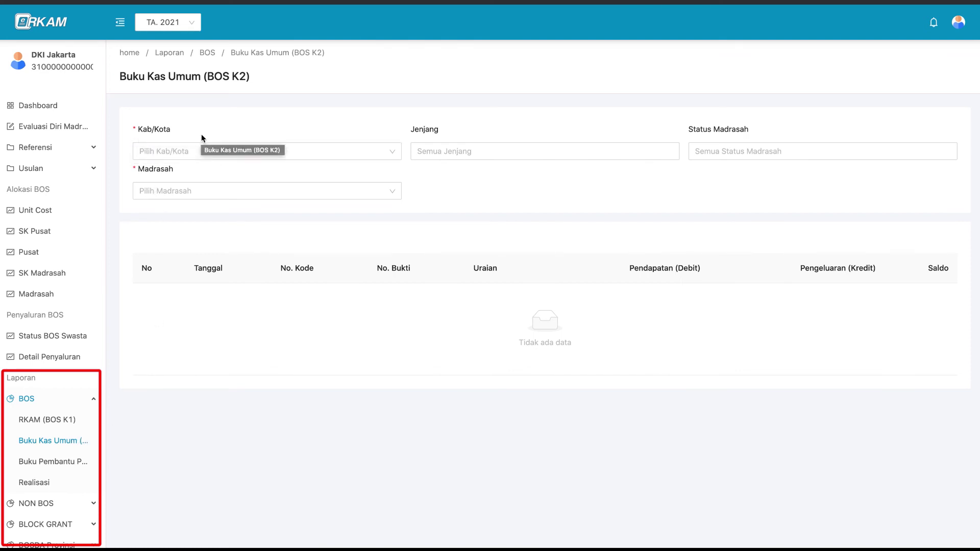
left_click(275, 152)
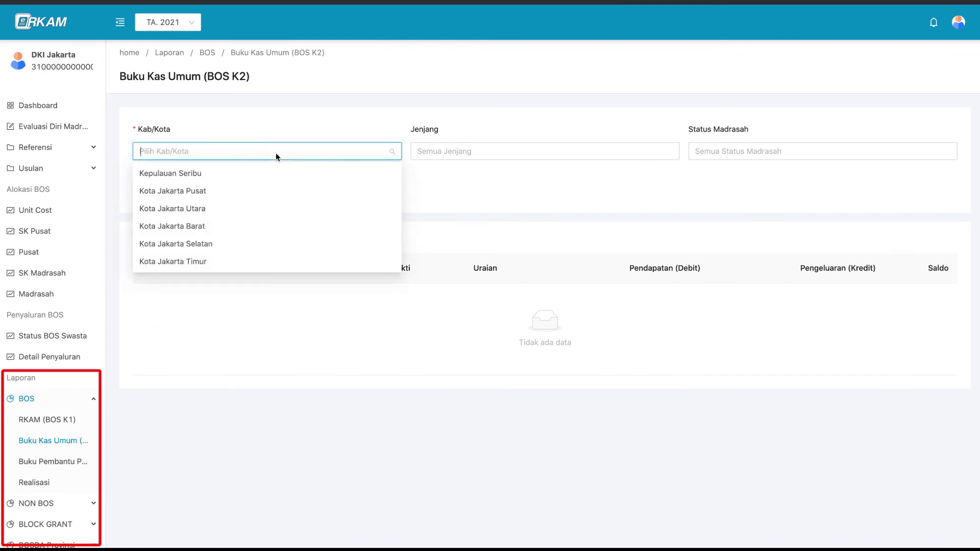
left_click(274, 243)
left_click(278, 191)
left_click(275, 212)
scroll(273, 277, "down", 2)
scroll(273, 278, "up", 2)
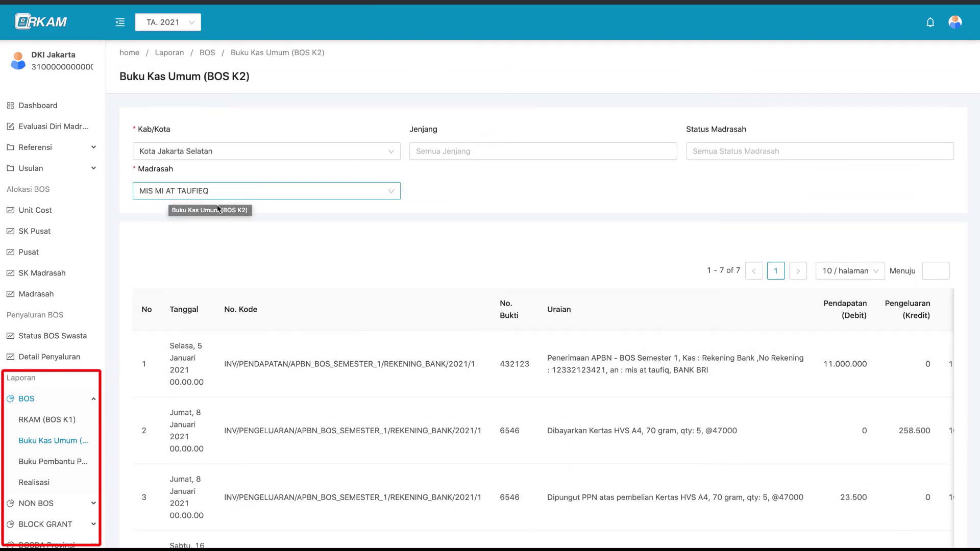
scroll(243, 313, "down", 3)
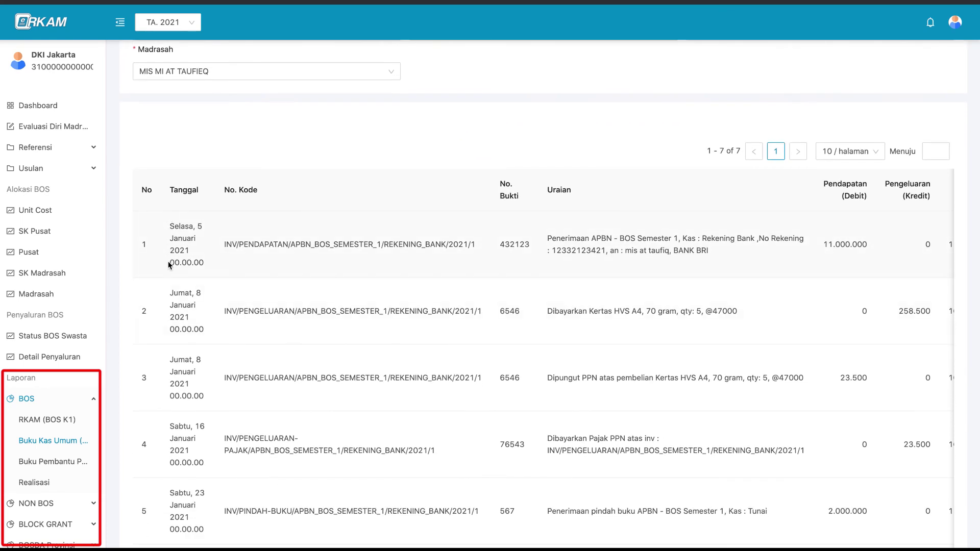
scroll(172, 357, "down", 2)
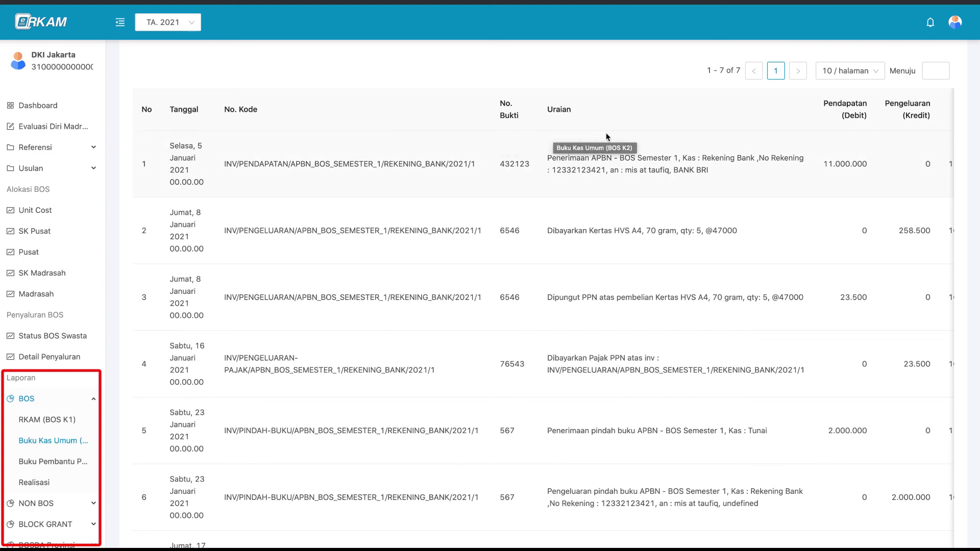
scroll(691, 131, "right", 2)
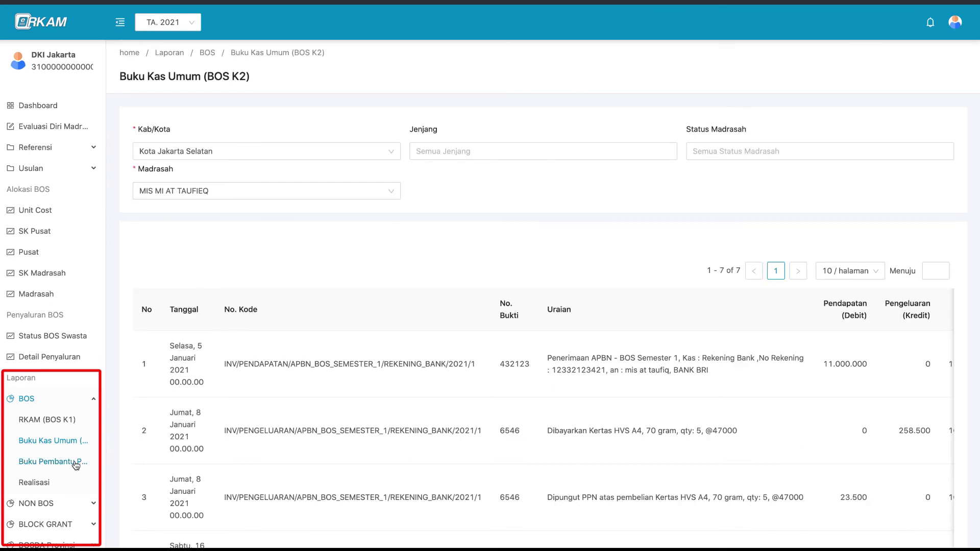
- Display the Buku Pembantu Pajak (BOS K3) report for MIS MI AT TAUFIEQ in Kota Jakarta Selatan
left_click(74, 462)
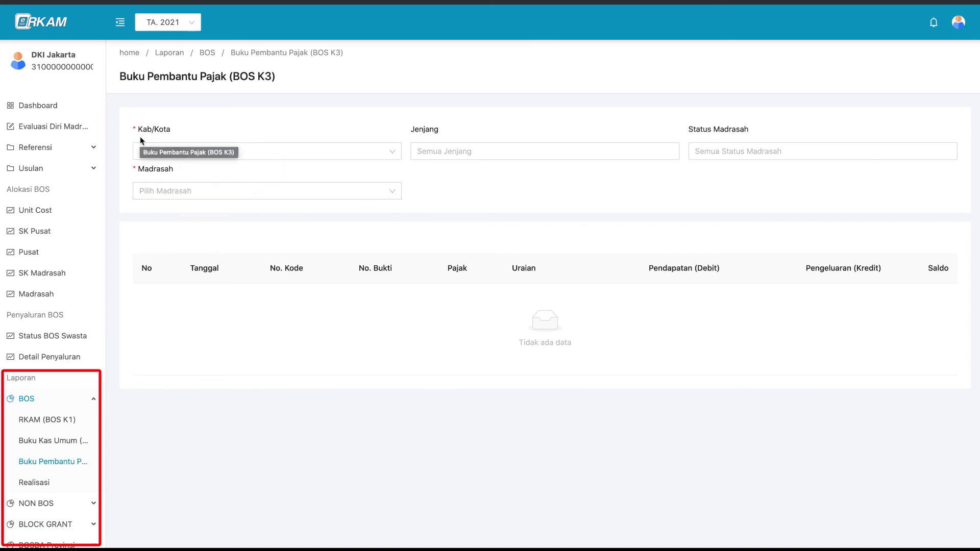
left_click(148, 152)
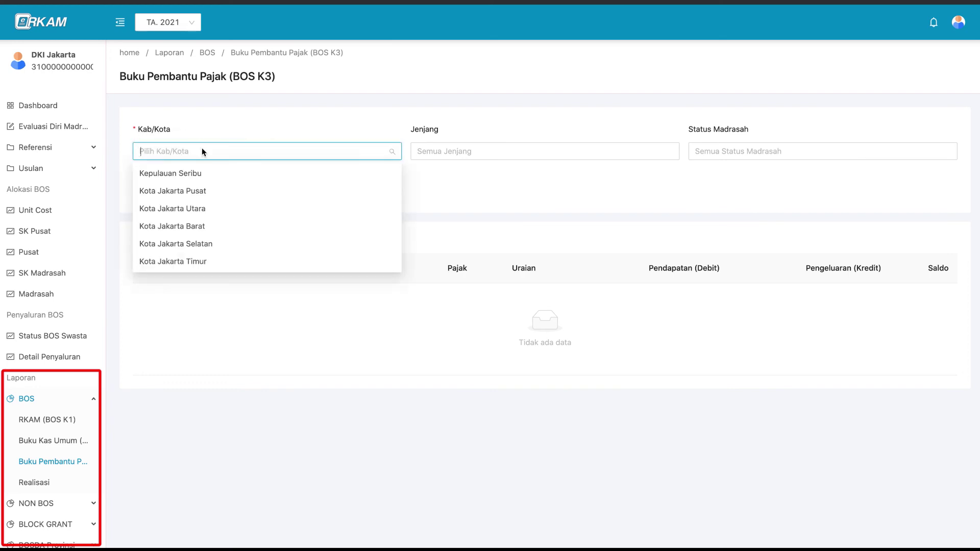
left_click(210, 243)
left_click(221, 189)
left_click(220, 212)
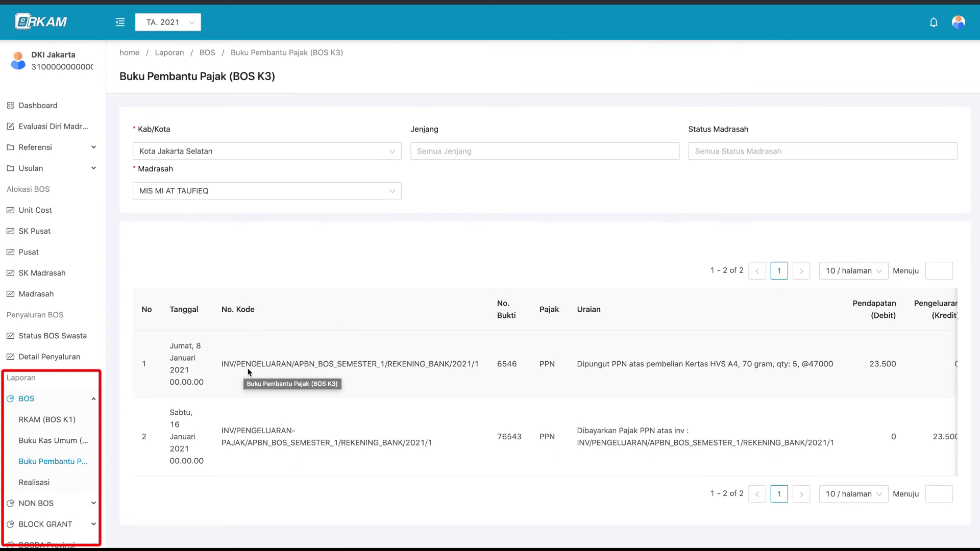
- Display the BOS Realisasi report for MIS MI AT TAUFIEQ in Kota Jakarta Selatan and review the realisation per activity
left_click(90, 487)
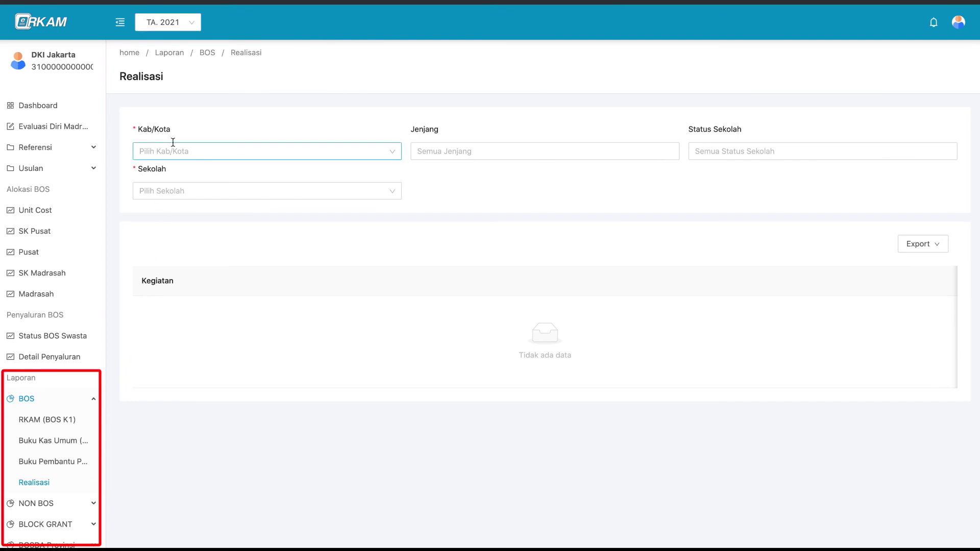
left_click(190, 149)
left_click(231, 216)
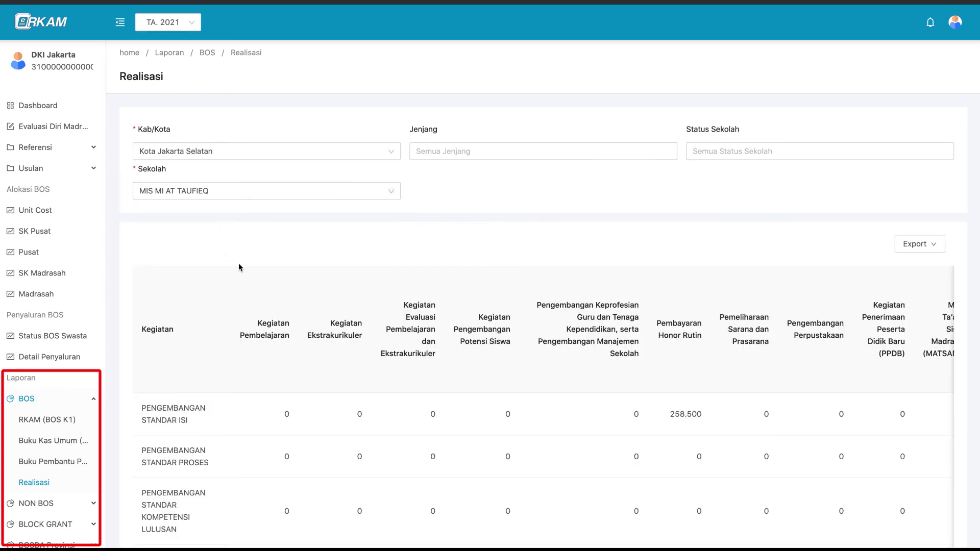
scroll(242, 289, "down", 2)
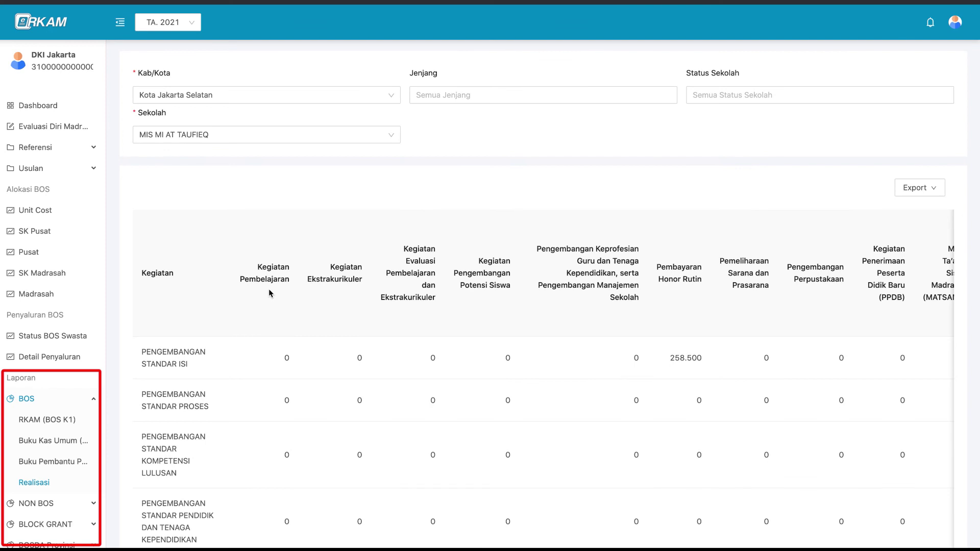
scroll(271, 293, "down", 2)
scroll(271, 293, "down", 1)
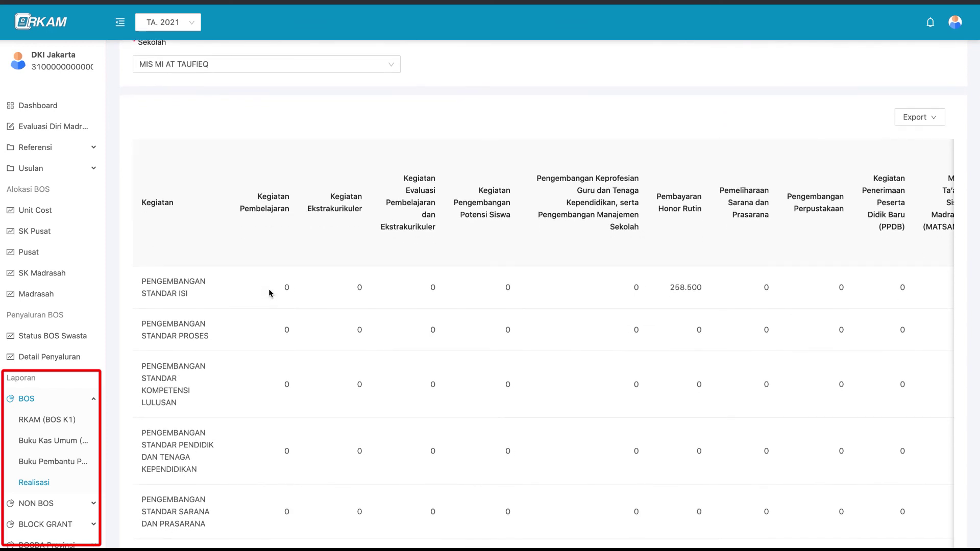
scroll(270, 294, "down", 2)
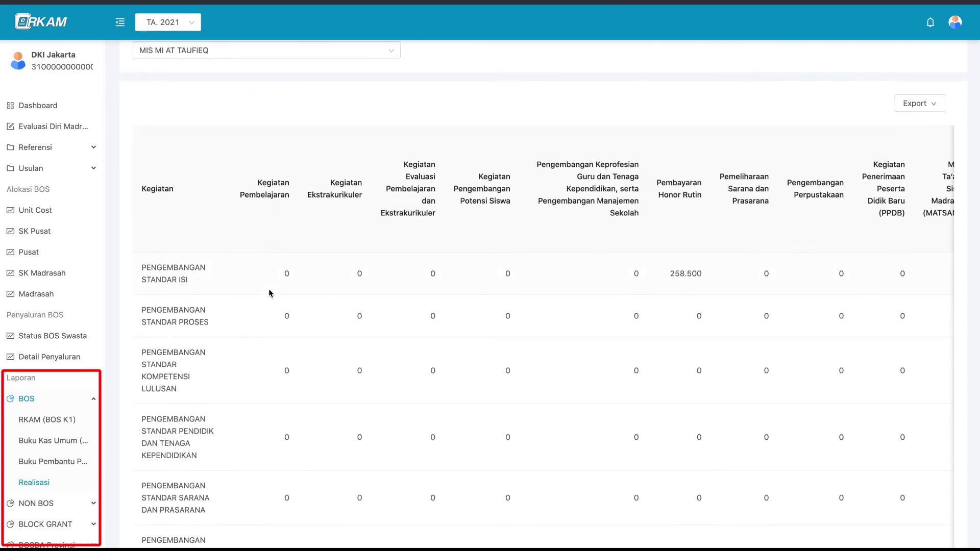
scroll(270, 293, "up", 2)
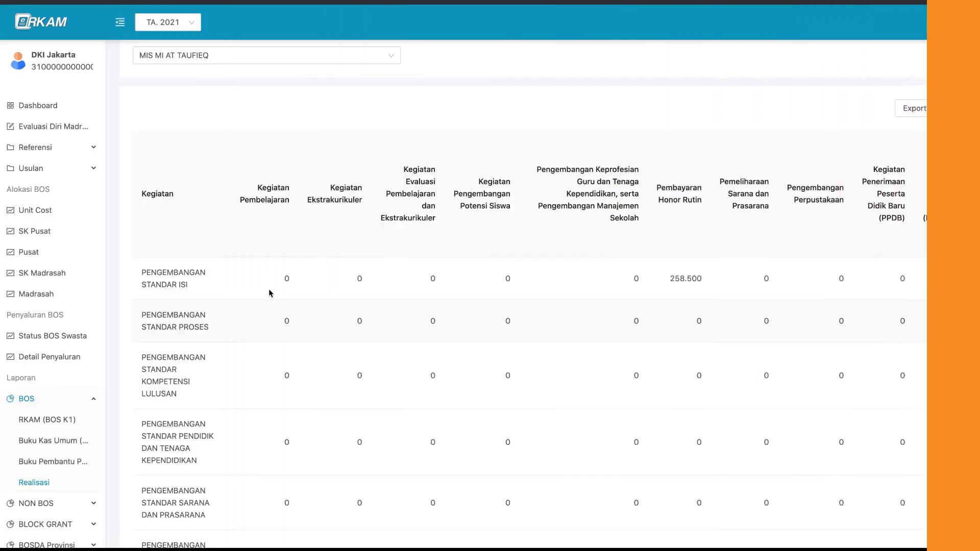
- Open the NON BOS RKAM report and the NON BOS Buku Kas Umum report in turn
scroll(77, 464, "down", 2)
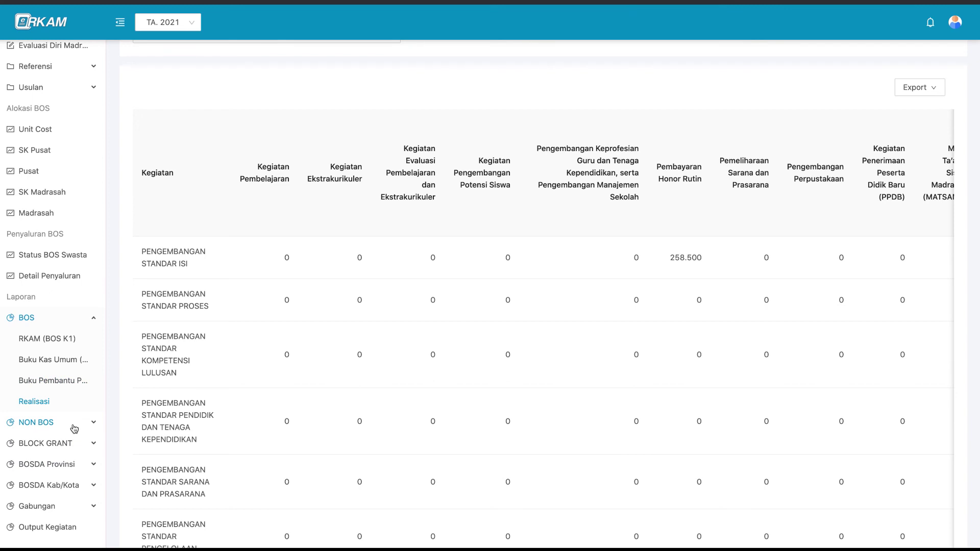
left_click(74, 429)
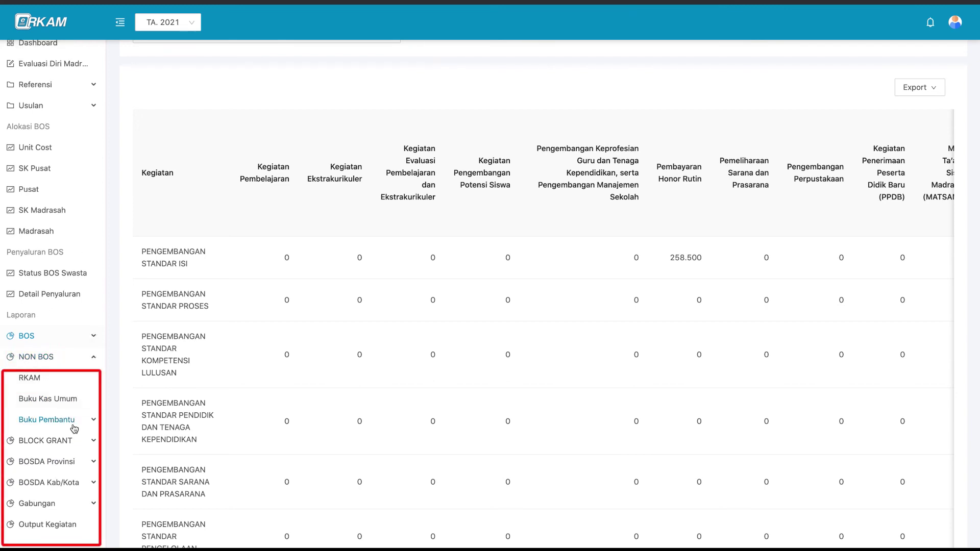
left_click(71, 384)
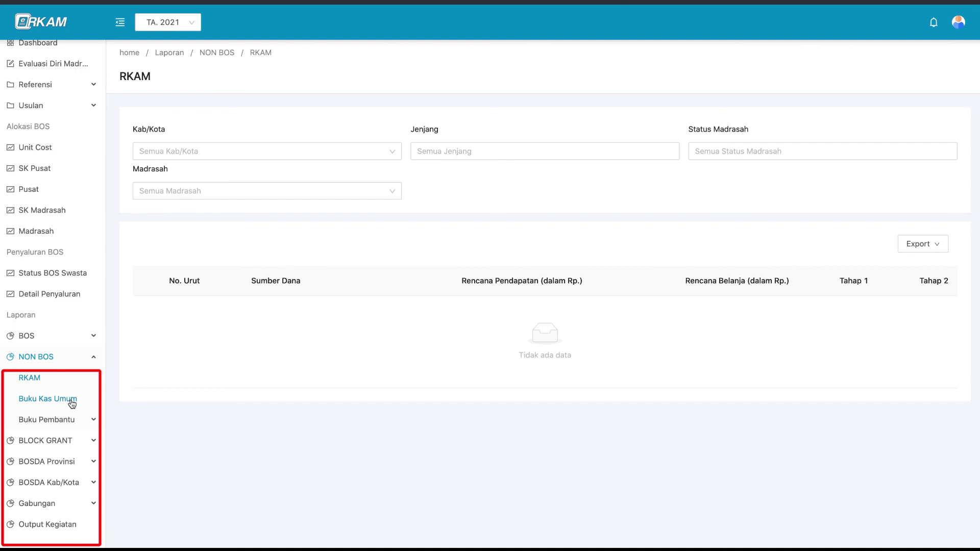
left_click(72, 404)
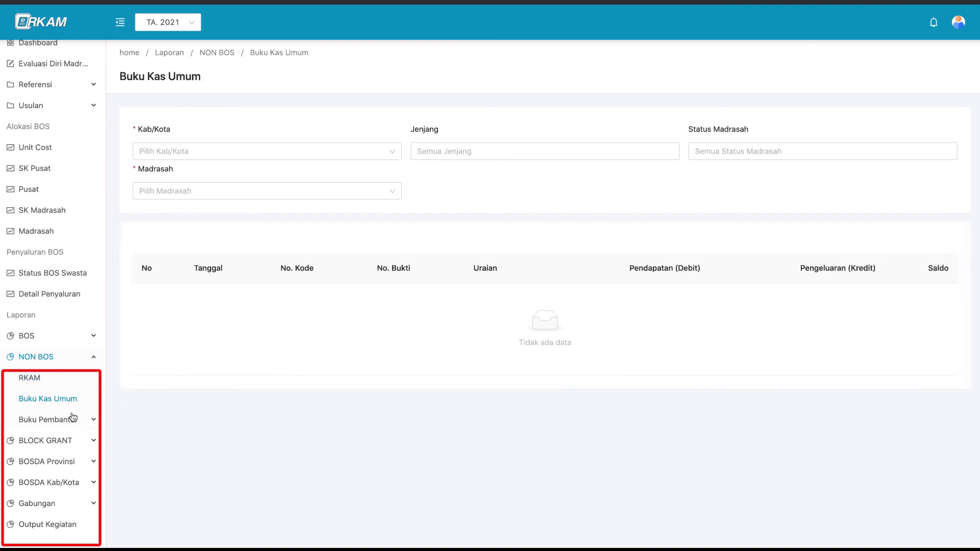
- Look through the NON BOS Buku Pembantu cash and tax reports and the BLOCK GRANT report group
left_click(73, 420)
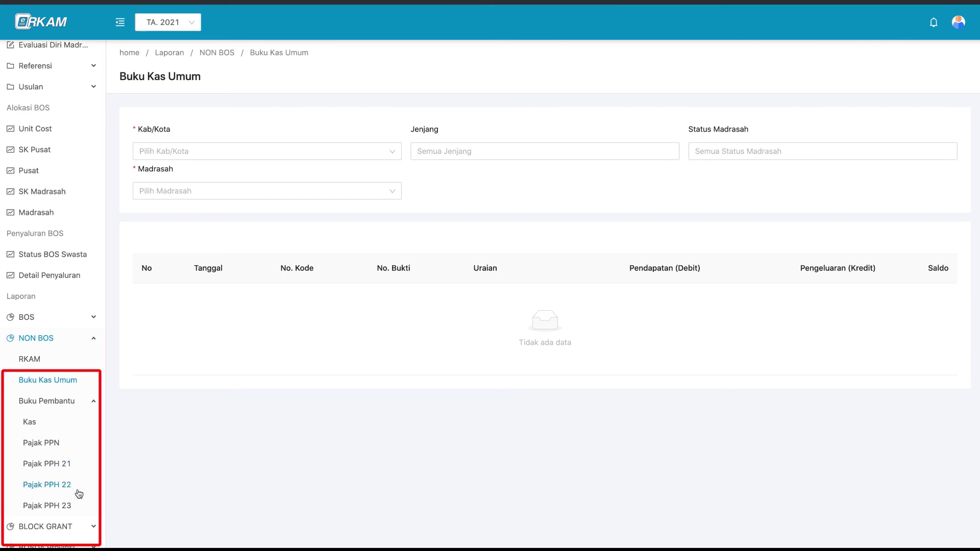
scroll(79, 493, "down", 1)
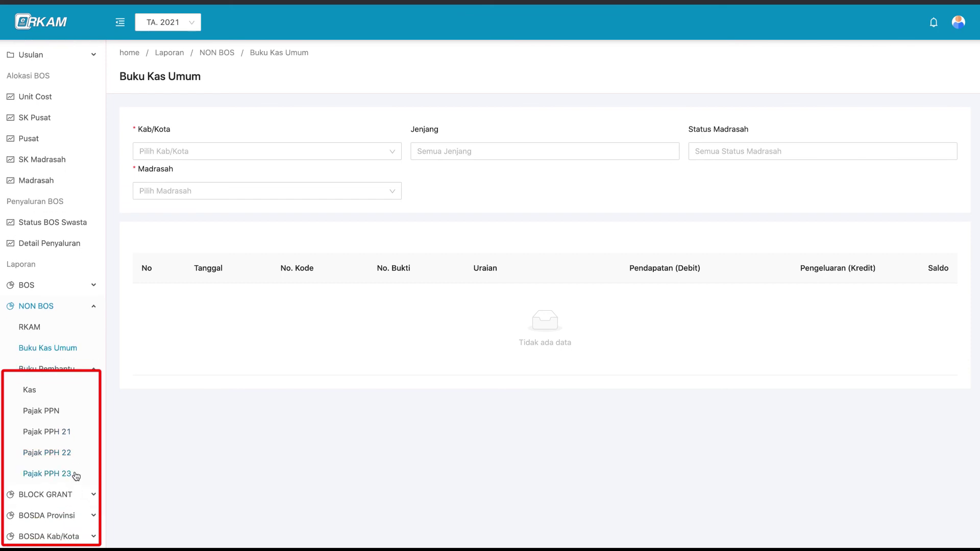
scroll(76, 476, "down", 1)
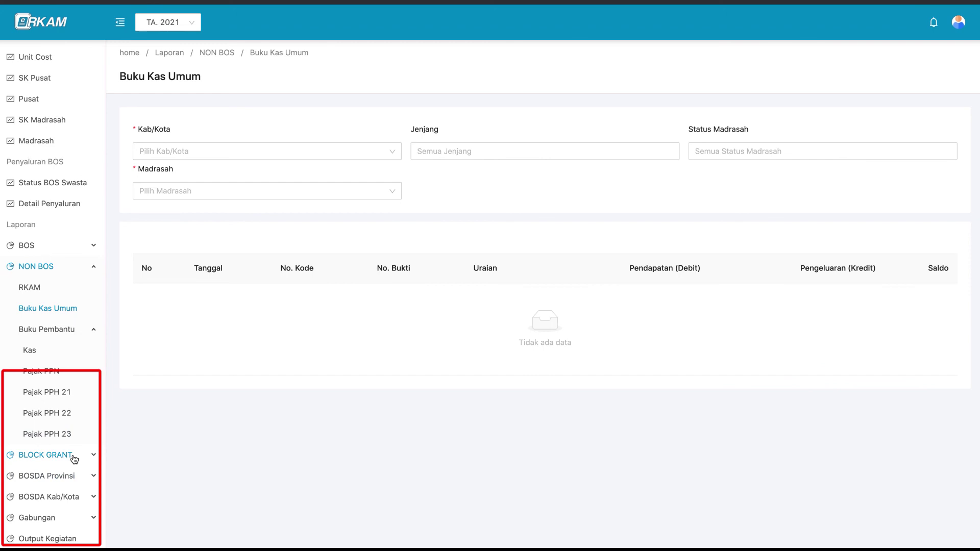
scroll(70, 463, "down", 1)
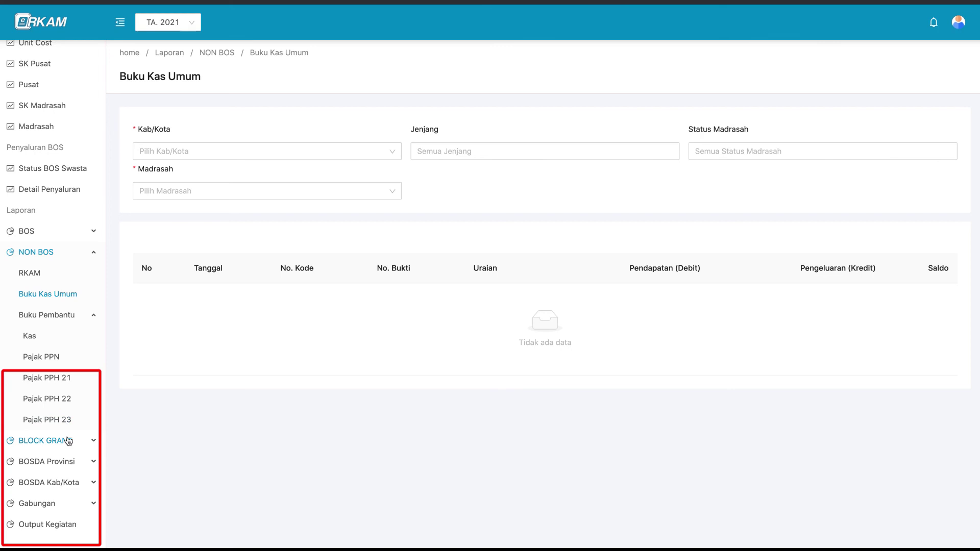
left_click(69, 440)
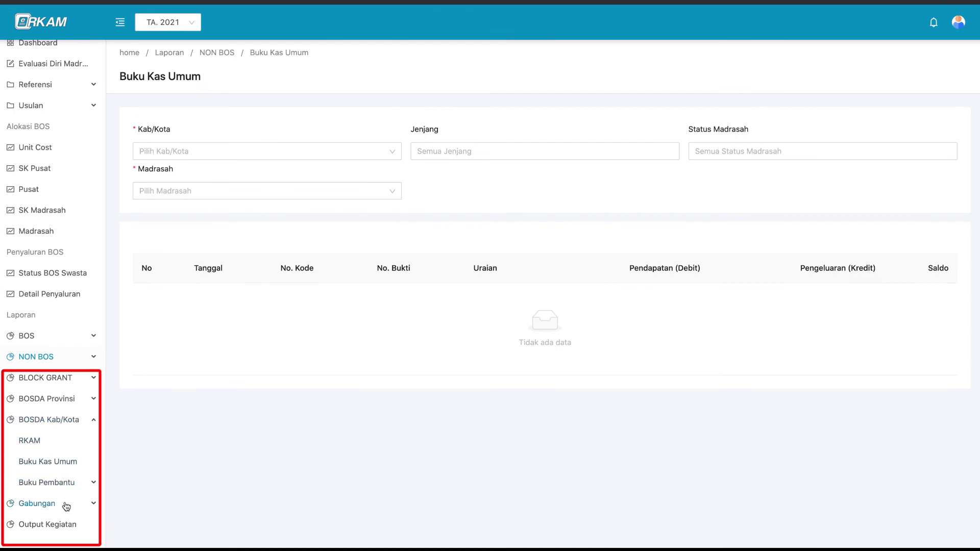
- Open the Gabungan RKAM report and check the details of the APBN - BOS funding source
left_click(66, 506)
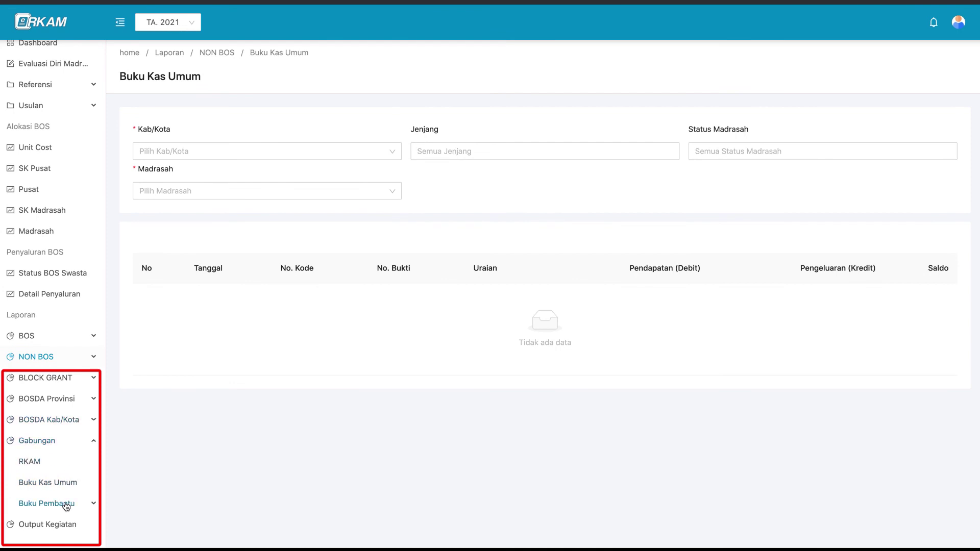
left_click(59, 465)
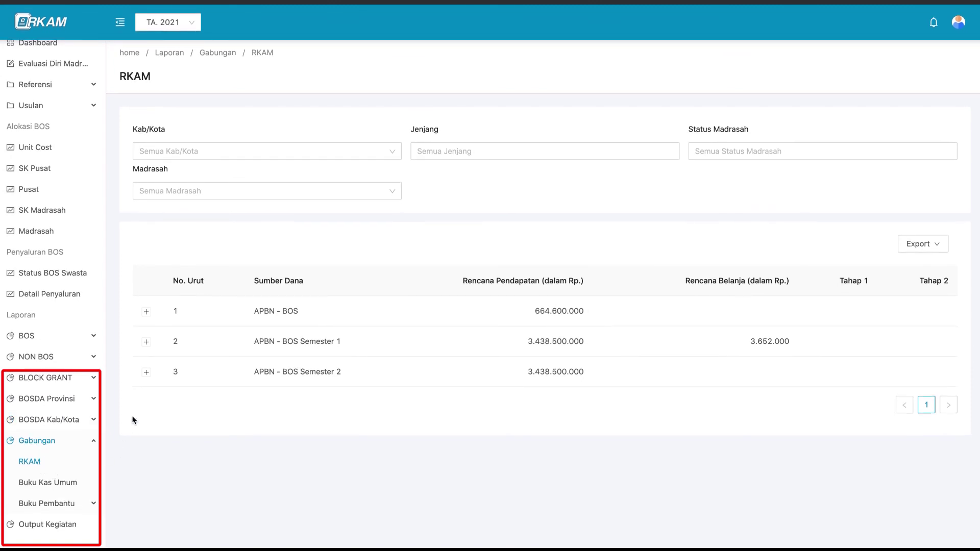
left_click(192, 314)
left_click(192, 314)
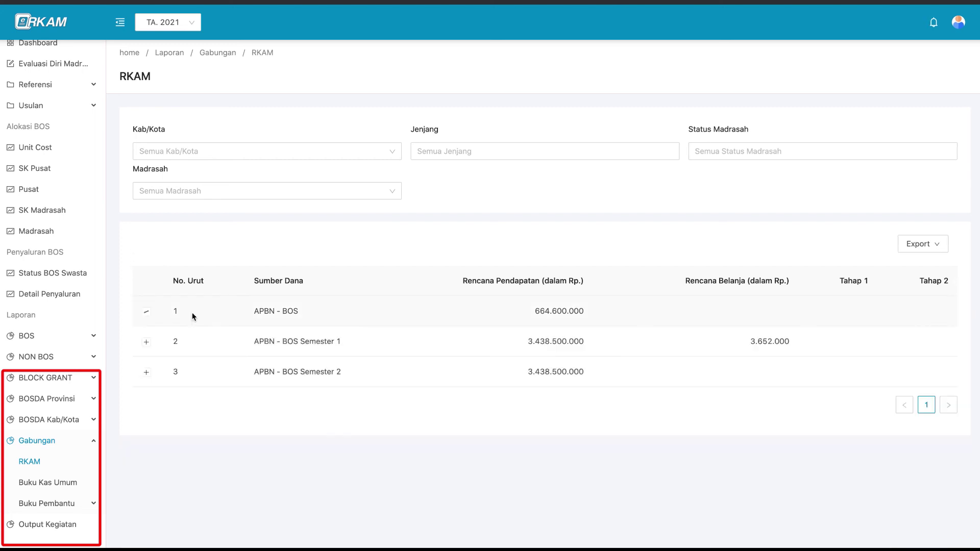
- Expand APBN - BOS Semester 1 in Gabungan RKAM through Pengelolaan Kurikulum 2013 to Penyusunan Pembagian Tugas Guru dan Jadwal Pelajaran and examine its expenditure items
left_click(191, 346)
scroll(192, 349, "down", 1)
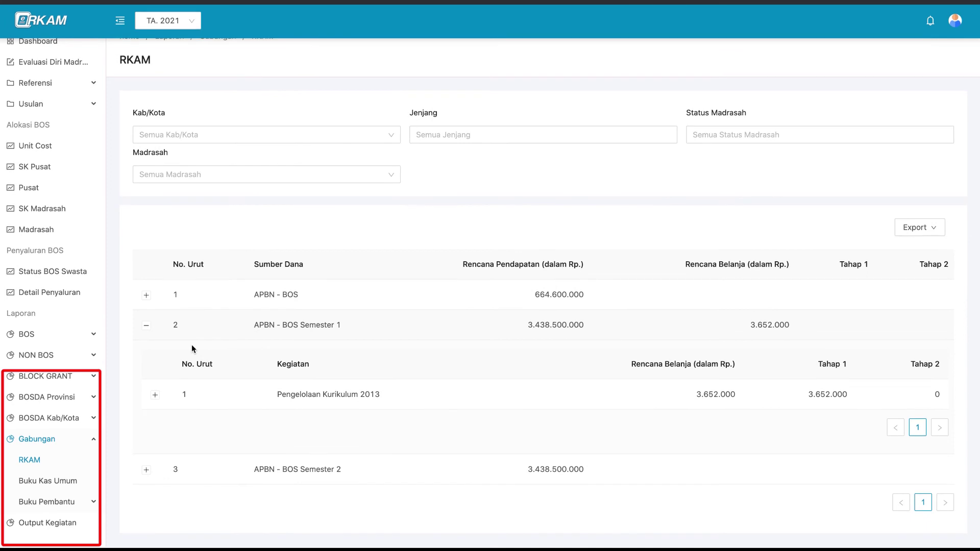
left_click(200, 399)
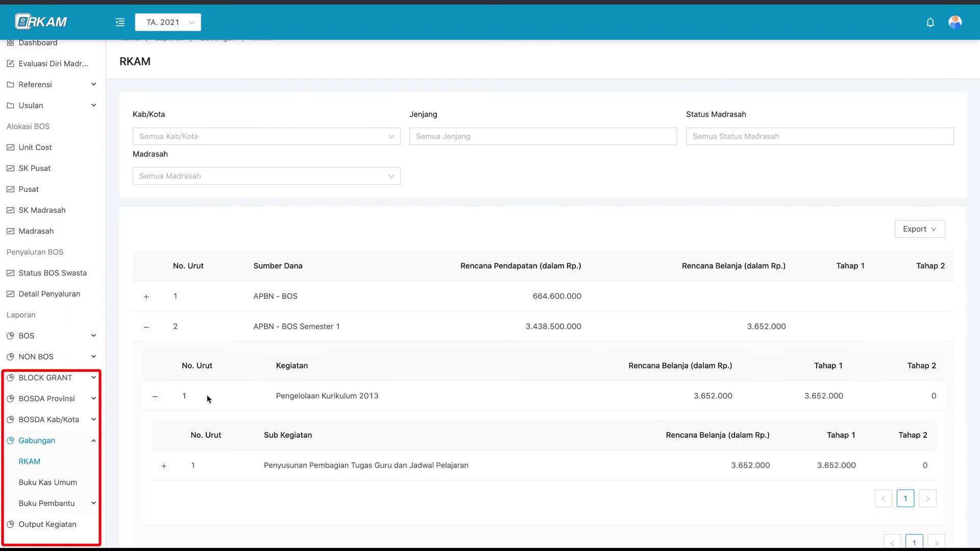
scroll(206, 422, "down", 2)
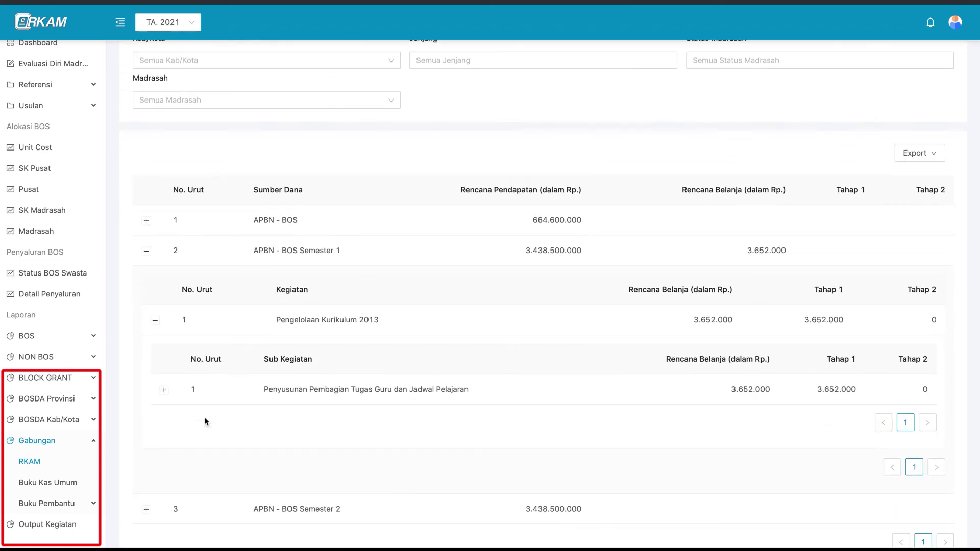
left_click(220, 388)
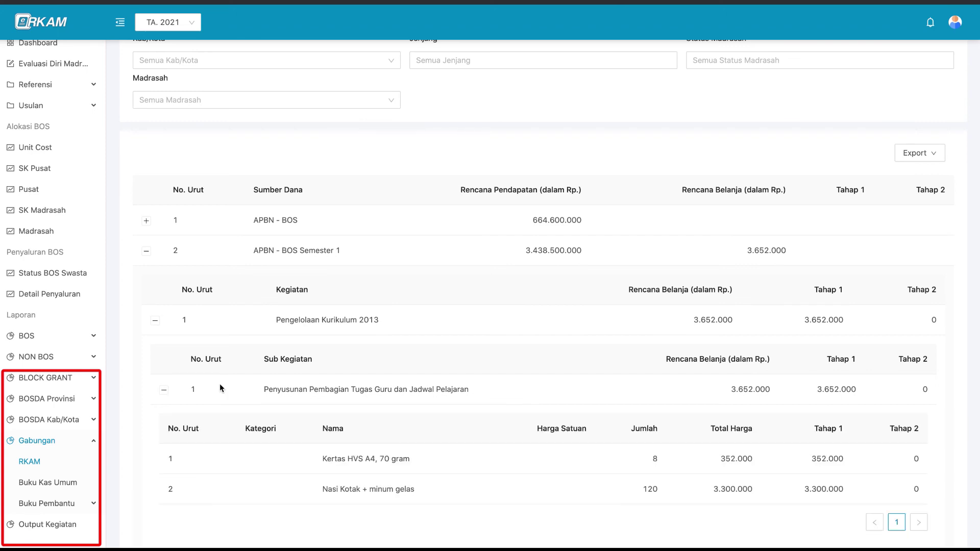
scroll(220, 388, "down", 1)
scroll(247, 370, "down", 1)
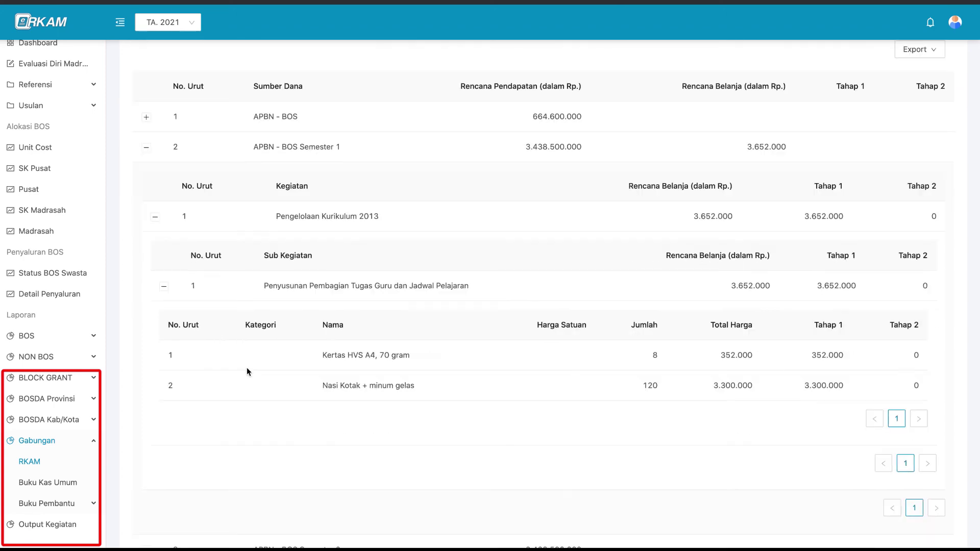
scroll(239, 373, "down", 2)
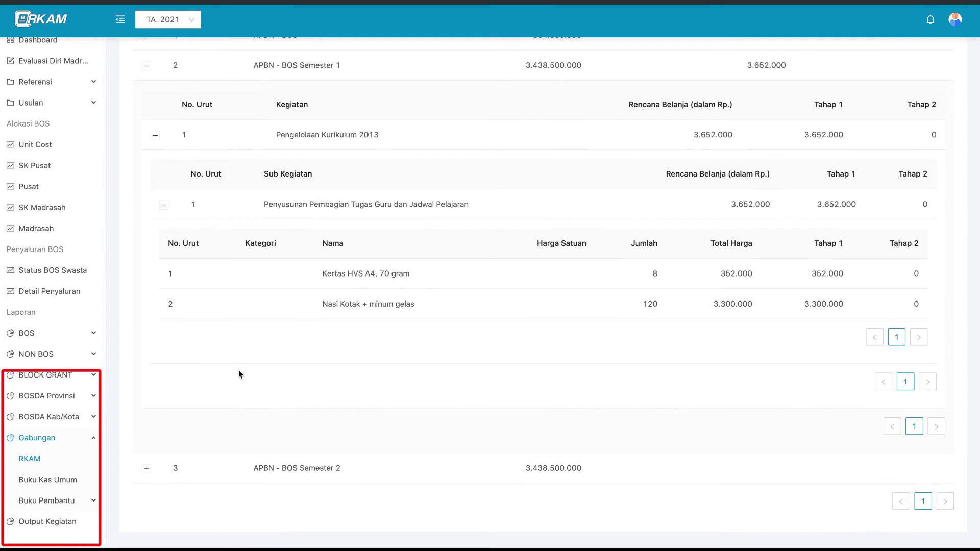
scroll(238, 370, "up", 6)
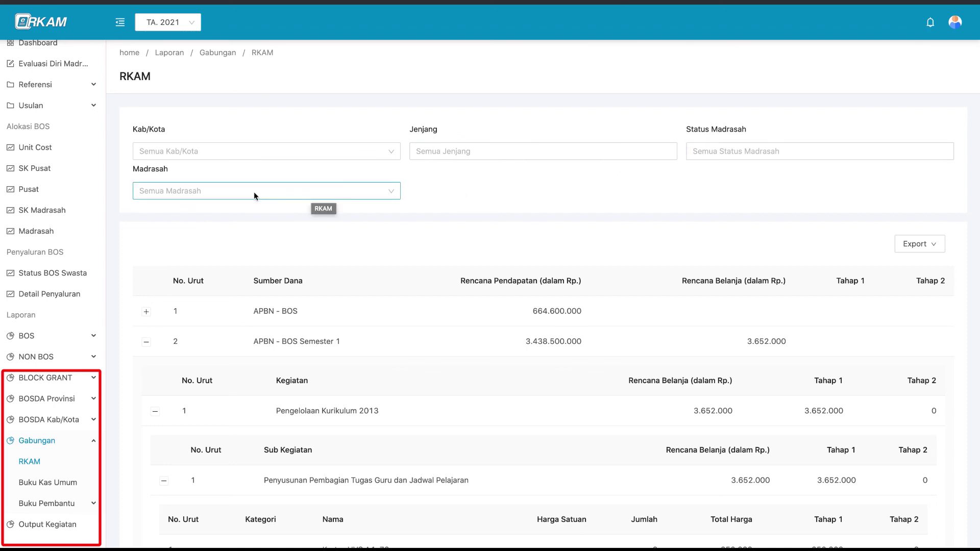
- Open the Gabungan Buku Kas Umum report for MIS MI AT TAUFIEQ in Kota Jakarta Selatan and examine its transactions and balances
left_click(74, 488)
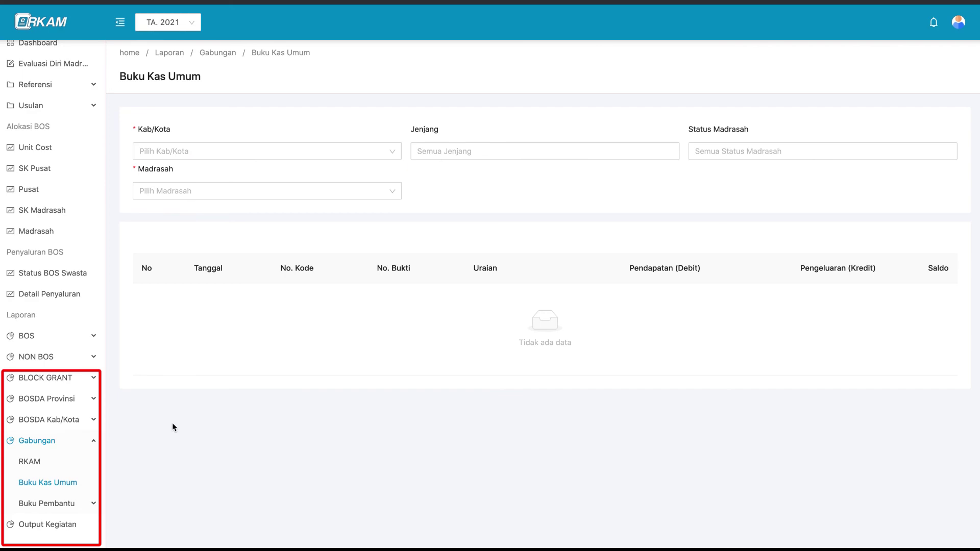
left_click(185, 151)
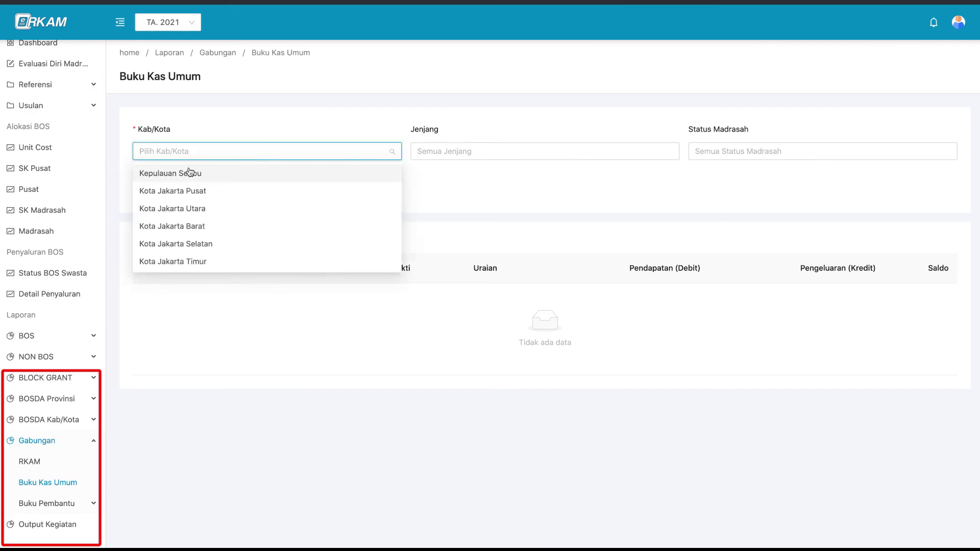
left_click(194, 243)
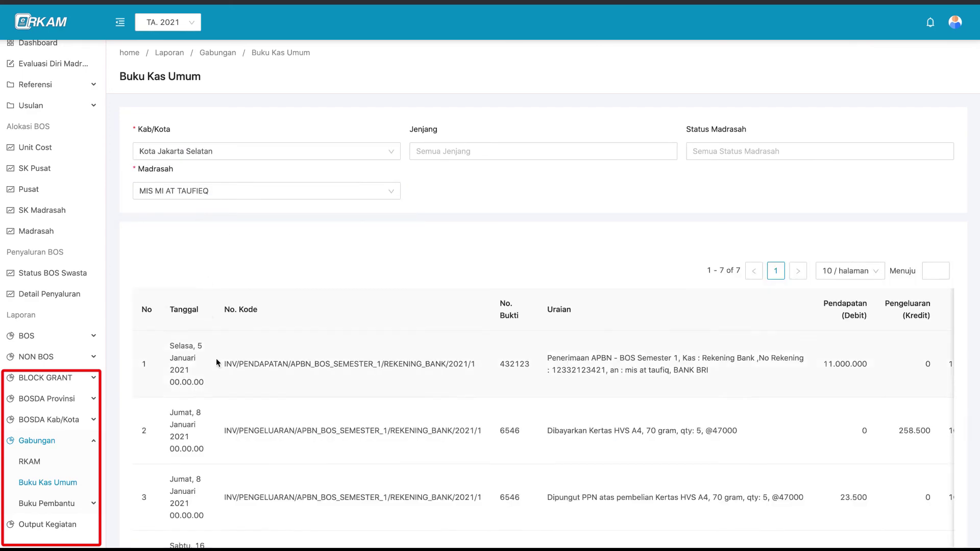
scroll(216, 359, "down", 4)
scroll(215, 359, "up", 3)
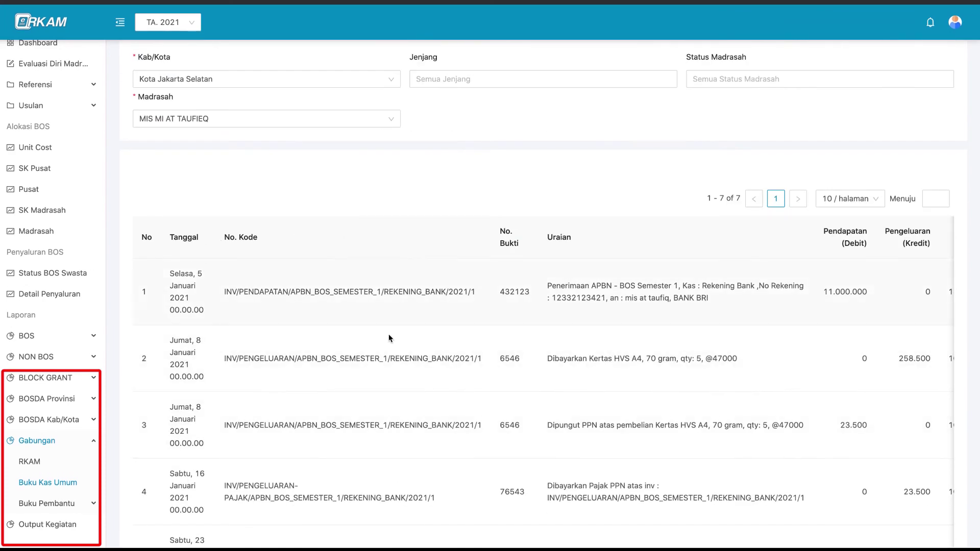
scroll(398, 291, "right", 2)
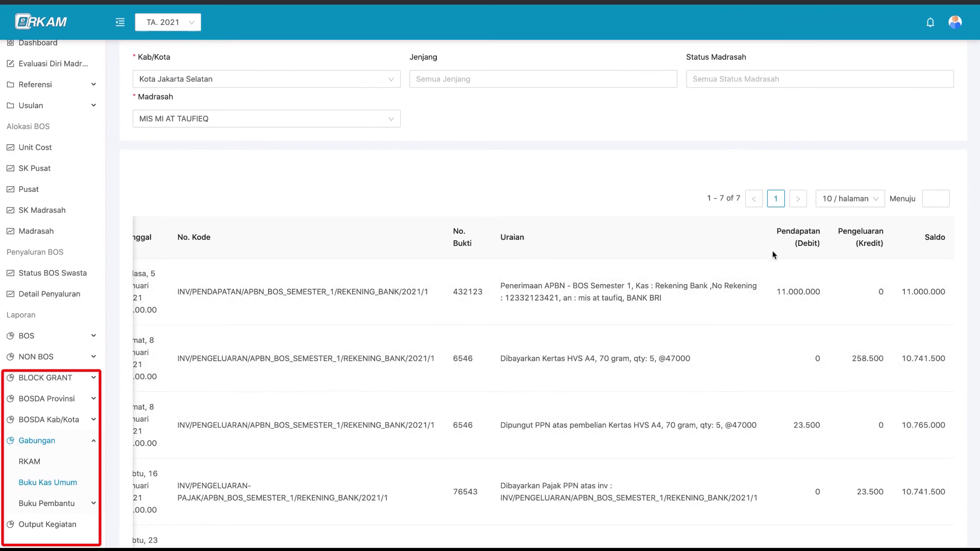
scroll(771, 366, "down", 4)
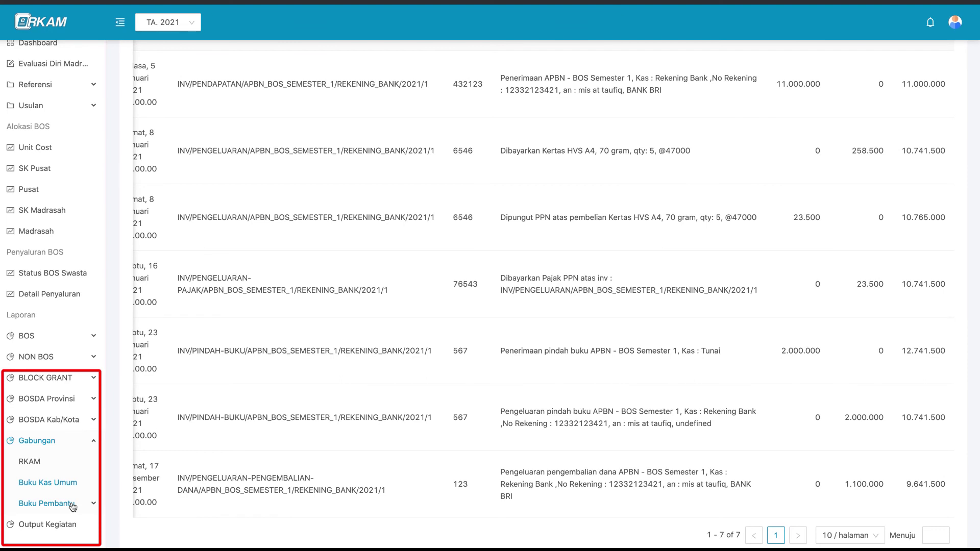
- Look through the Gabungan Buku Pembantu reports for Kas, Pajak PPN, PPH 21, PPH 22 and PPH 23 in turn
left_click(72, 503)
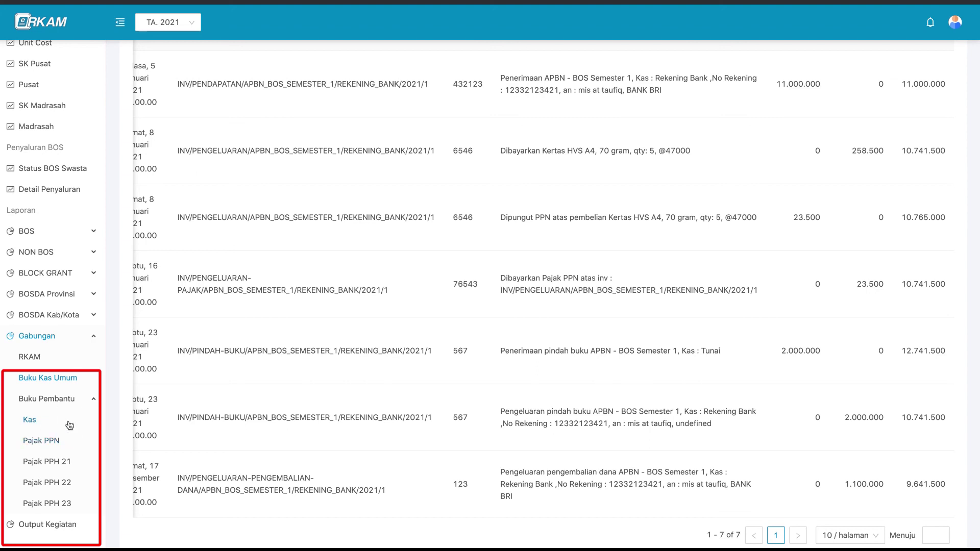
left_click(67, 422)
left_click(69, 442)
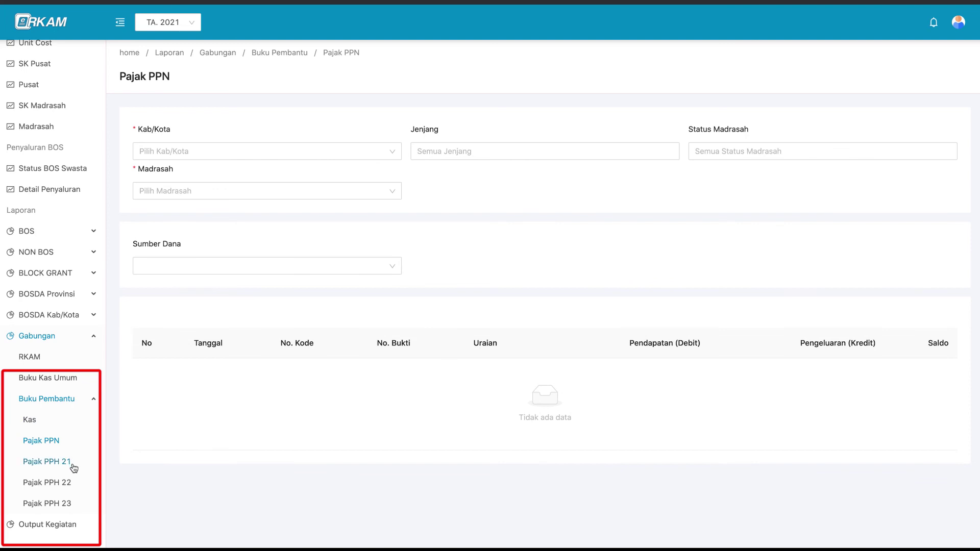
left_click(73, 466)
left_click(76, 483)
left_click(78, 504)
- Return to the Buku Pembantu Kas report and show the entries for MIS MI AT TAUFIEQ in Kota Jakarta Selatan
left_click(64, 420)
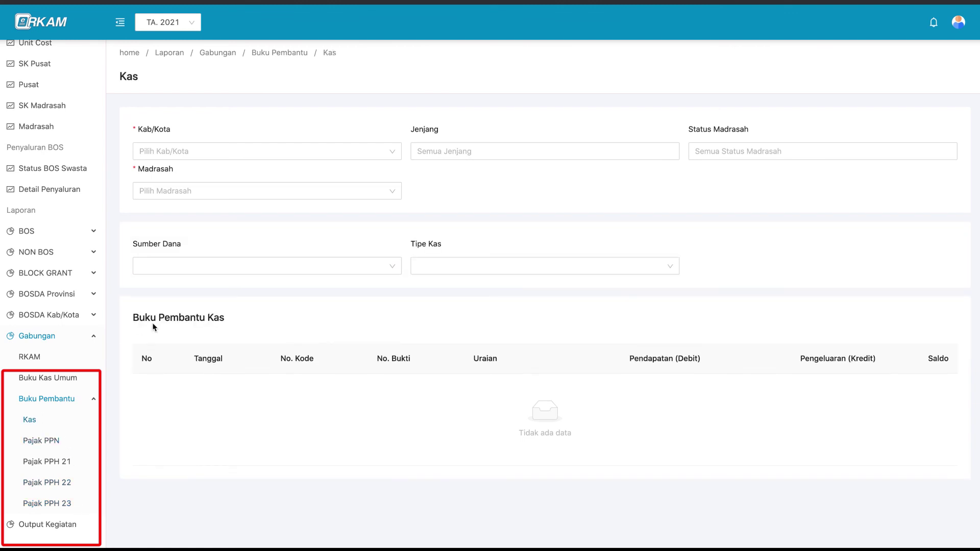
left_click(193, 153)
left_click(197, 244)
left_click(204, 191)
left_click(208, 212)
scroll(219, 319, "down", 10)
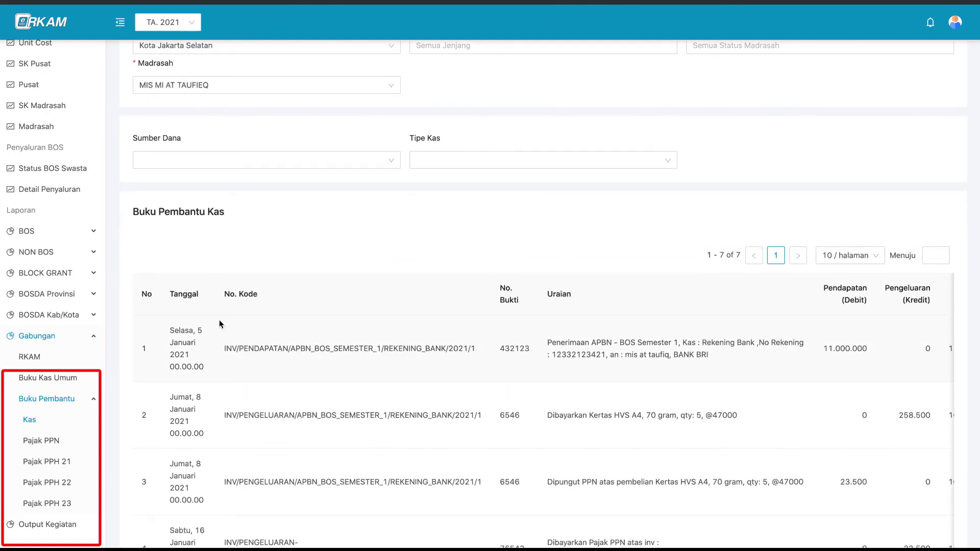
scroll(219, 320, "up", 5)
scroll(258, 335, "down", 3)
scroll(259, 339, "up", 5)
- Filter the Buku Pembantu Kas entries by the APBN - BOS Semester 1 funding source, the bank account cash type and a specific account
left_click(261, 194)
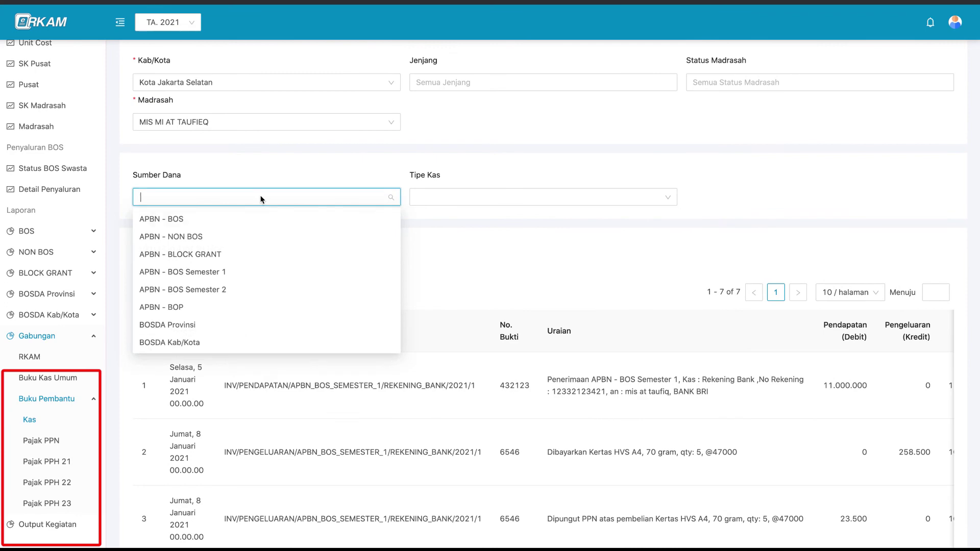
left_click(259, 220)
left_click(260, 266)
left_click(252, 340)
left_click(439, 266)
left_click(449, 304)
left_click(707, 269)
left_click(709, 306)
scroll(633, 337, "down", 6)
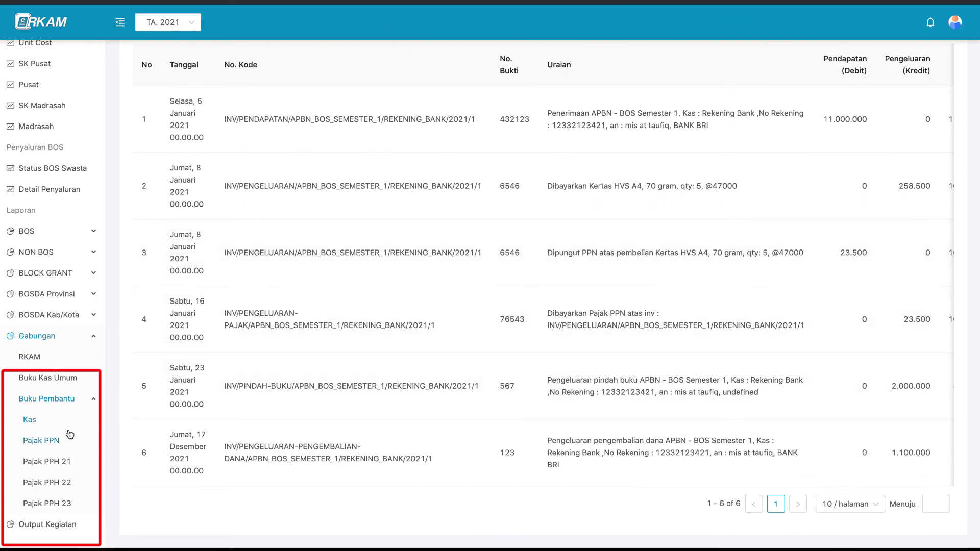
- Open the Gabungan Pajak PPN report for Kota Jakarta Selatan, followed by the Pajak PPH 23 report
left_click(67, 447)
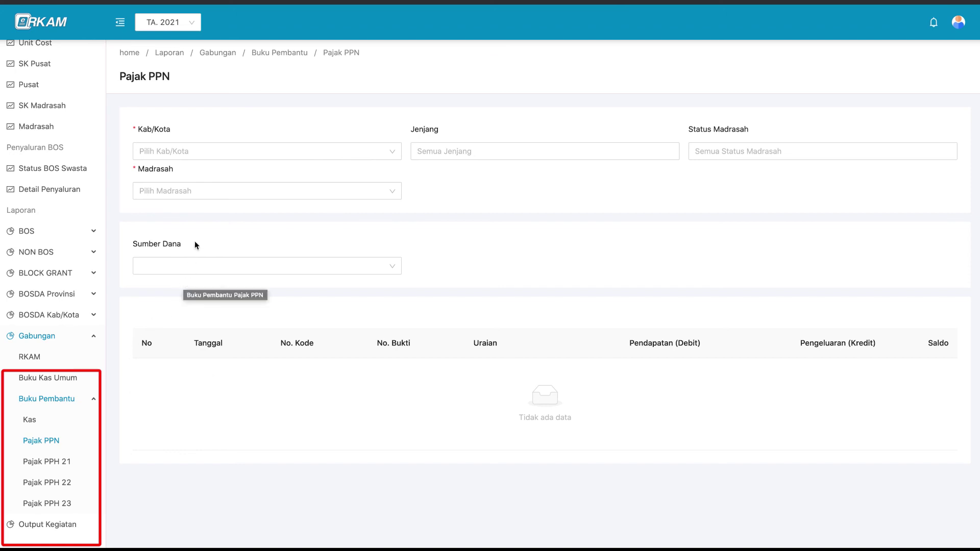
left_click(208, 150)
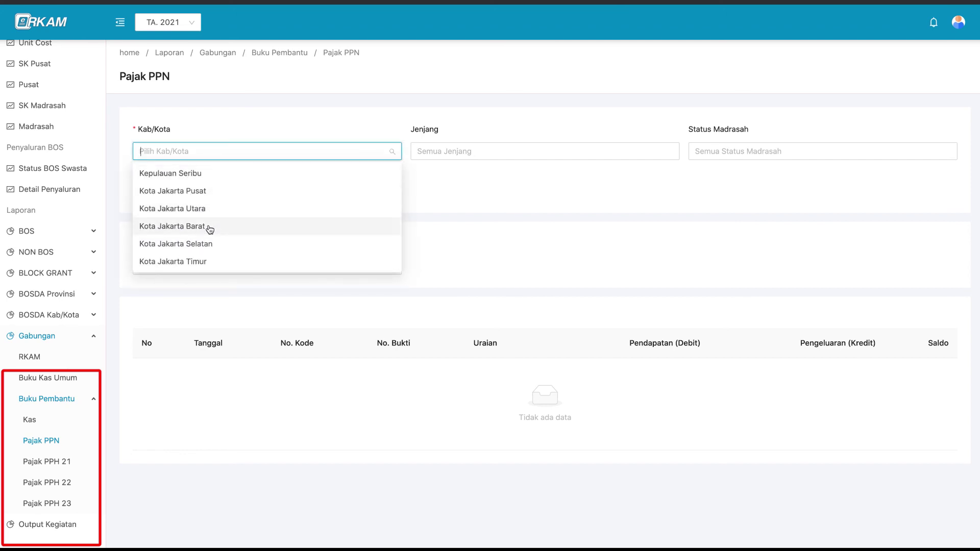
left_click(211, 248)
left_click(47, 503)
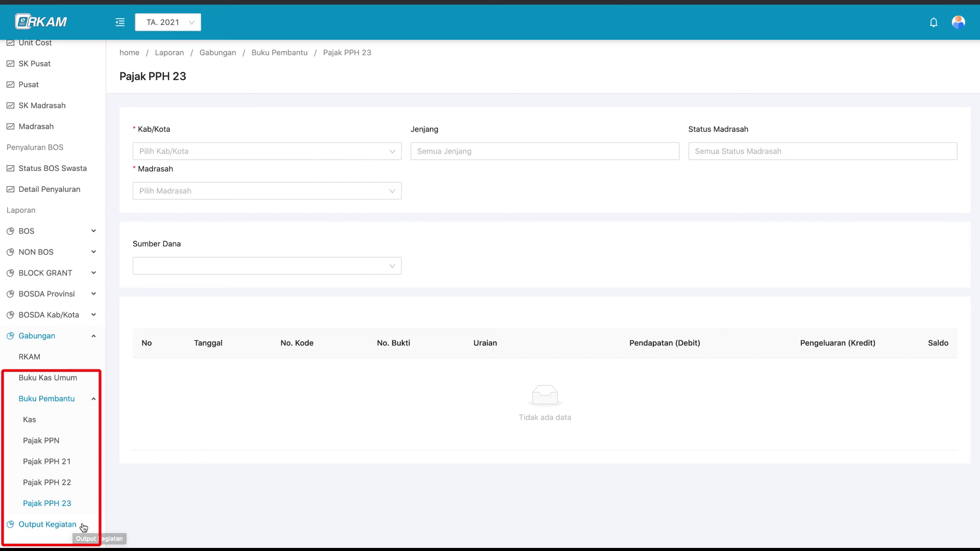
- Open the Output Kegiatan report and filter it to MIS MI AT TAUFIEQ in Kota Jakarta Selatan
left_click(83, 527)
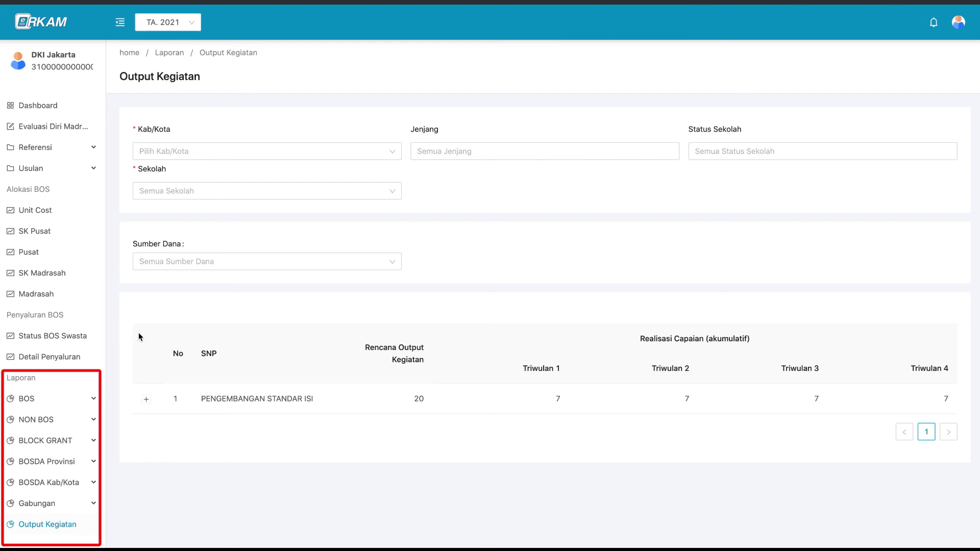
left_click(239, 151)
left_click(239, 244)
left_click(241, 190)
left_click(242, 212)
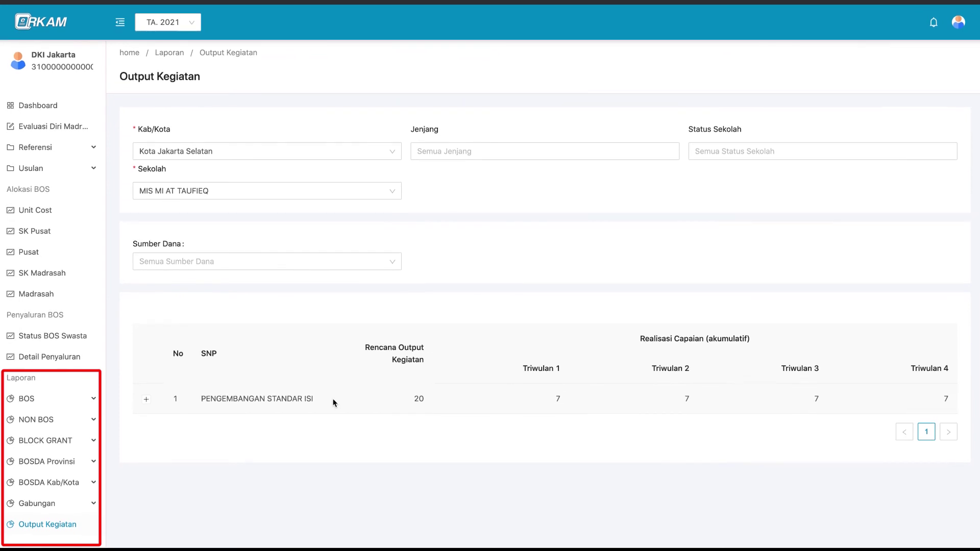
- Expand PENGEMBANGAN STANDAR ISI through Pengelolaan Kurikulum 2013 and examine the planned output and quarterly achievement of its sub-activity
left_click(147, 399)
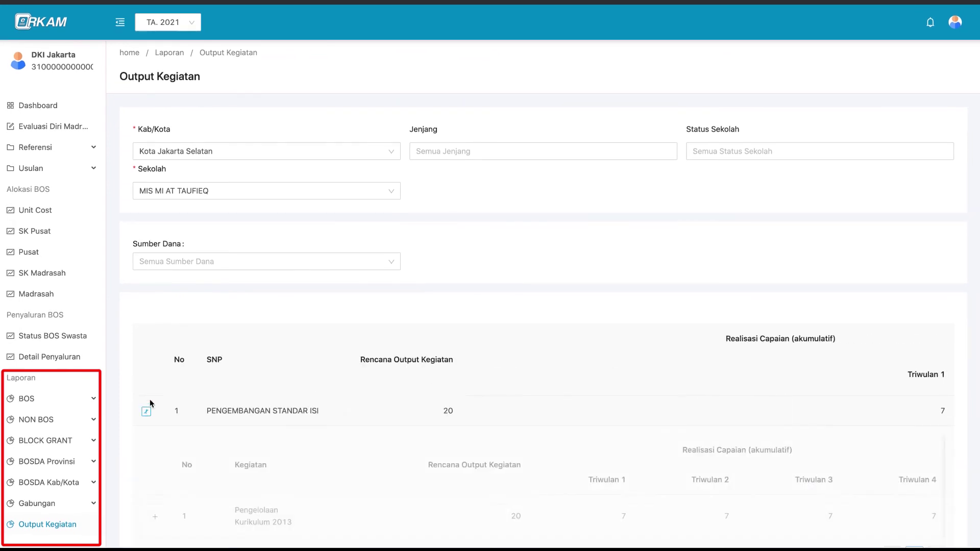
scroll(172, 420, "down", 1)
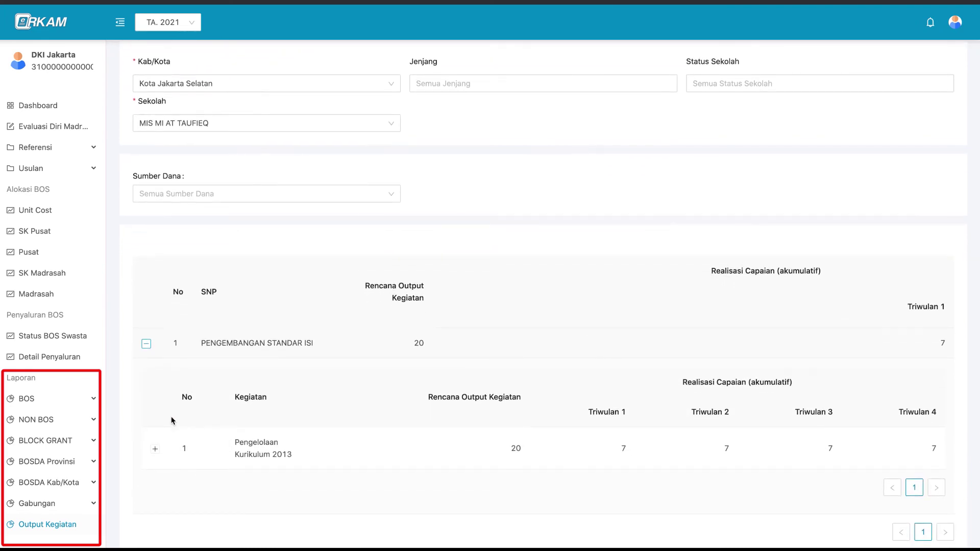
scroll(173, 419, "down", 1)
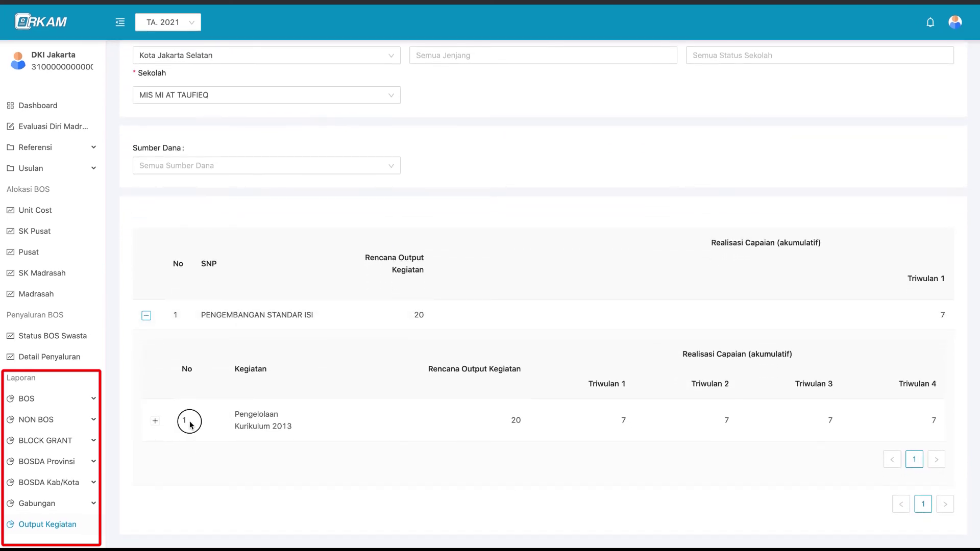
left_click(190, 423)
scroll(204, 441, "down", 1)
scroll(204, 442, "down", 2)
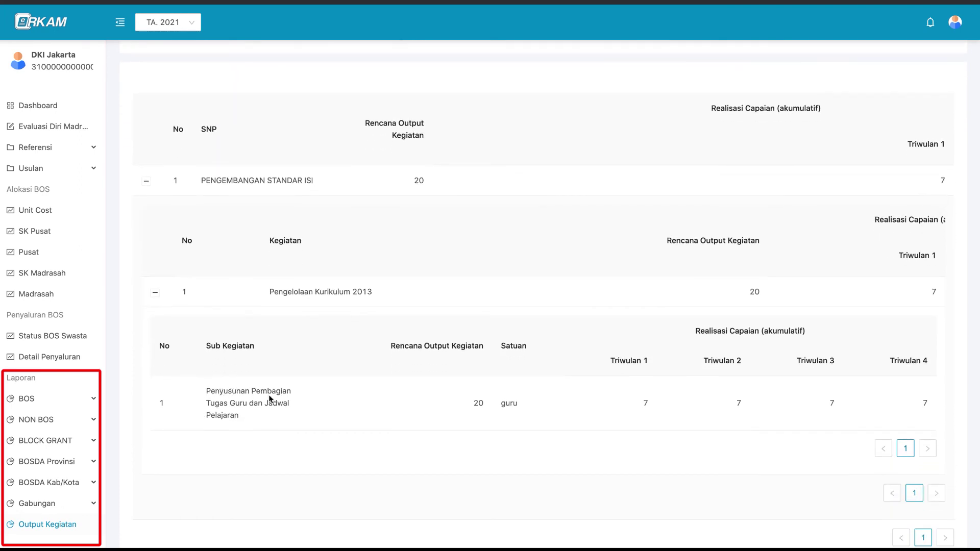
scroll(270, 399, "up", 1)
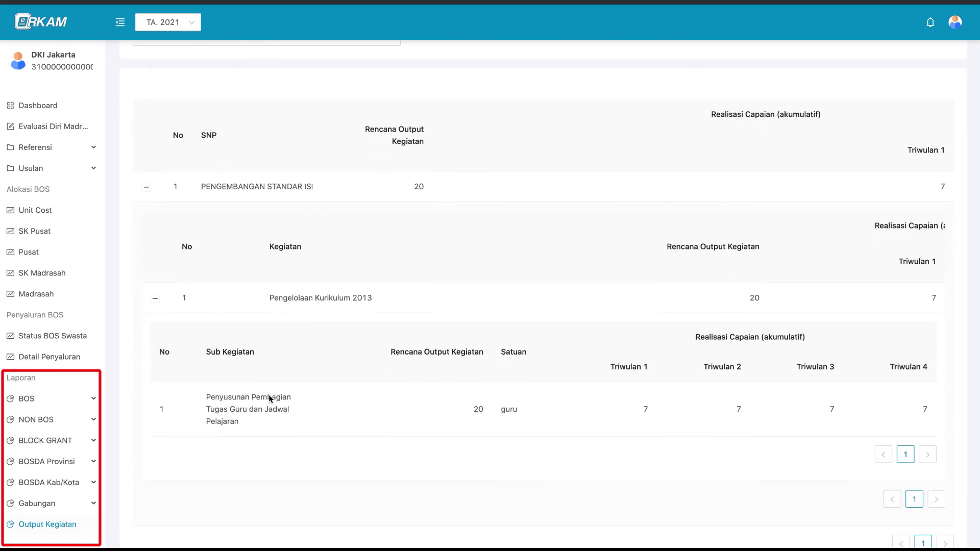